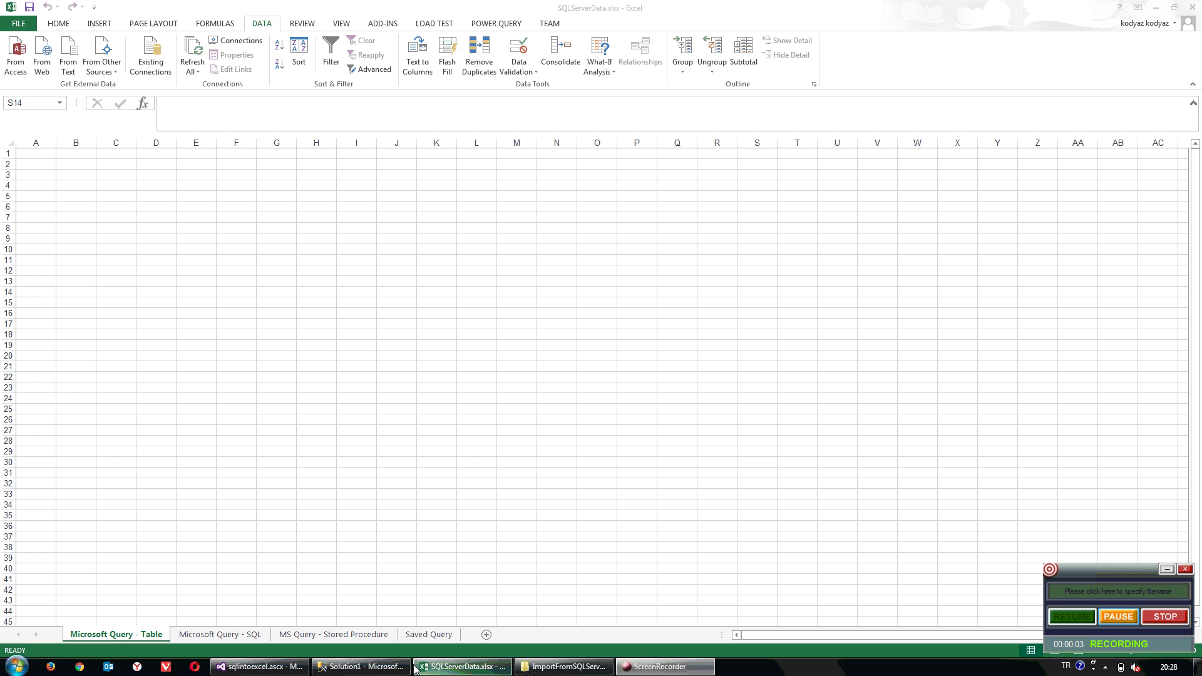
- Open the ImportDataFromSQLServerToExcel.sql script in SQL Server Management Studio
click(369, 667)
click(564, 667)
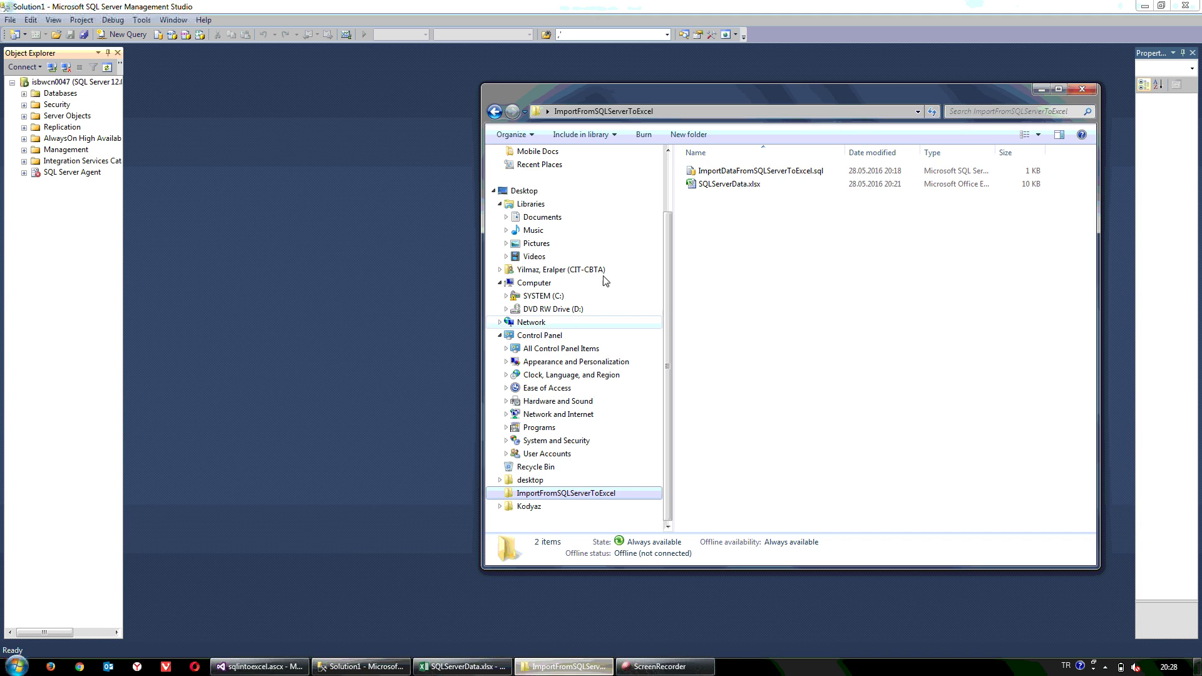
click(711, 174)
double_click(710, 173)
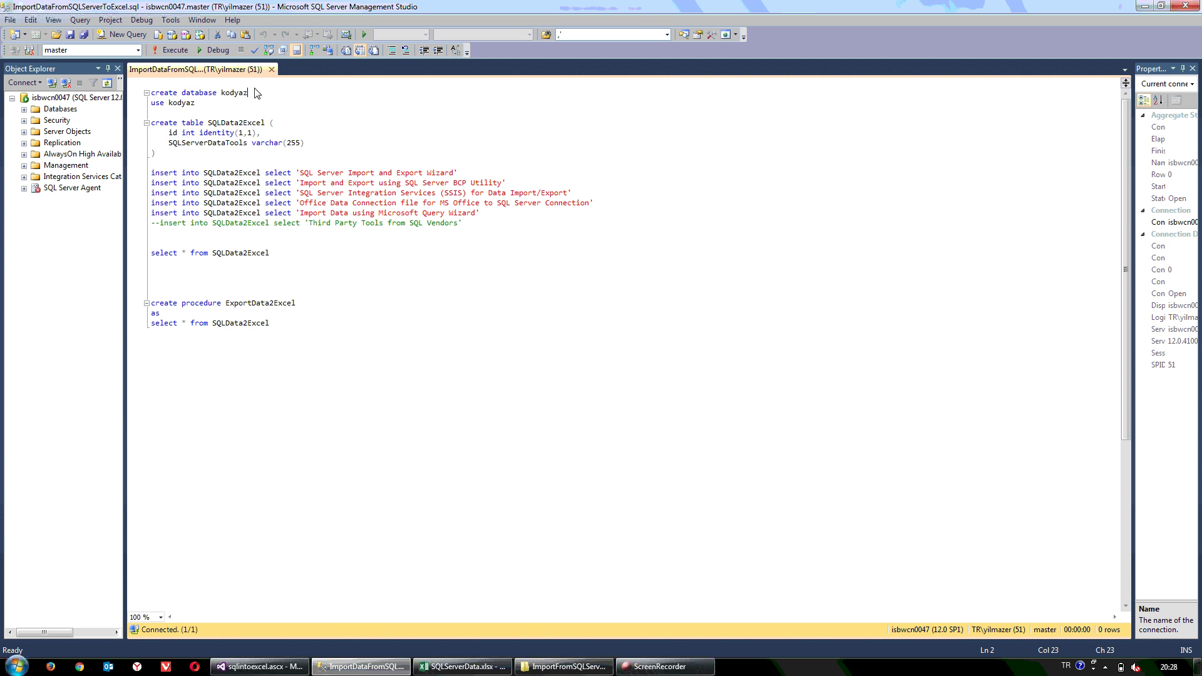
- Create the kodyaz database and SQLData2Excel table, then insert the five rows
mouse_move(257, 93)
mouse_down()
mouse_move(150, 93)
mouse_move(151, 113)
mouse_move(191, 166)
mouse_move(292, 241)
mouse_move(501, 216)
mouse_up()
click(170, 50)
click(169, 50)
click(172, 50)
click(172, 50)
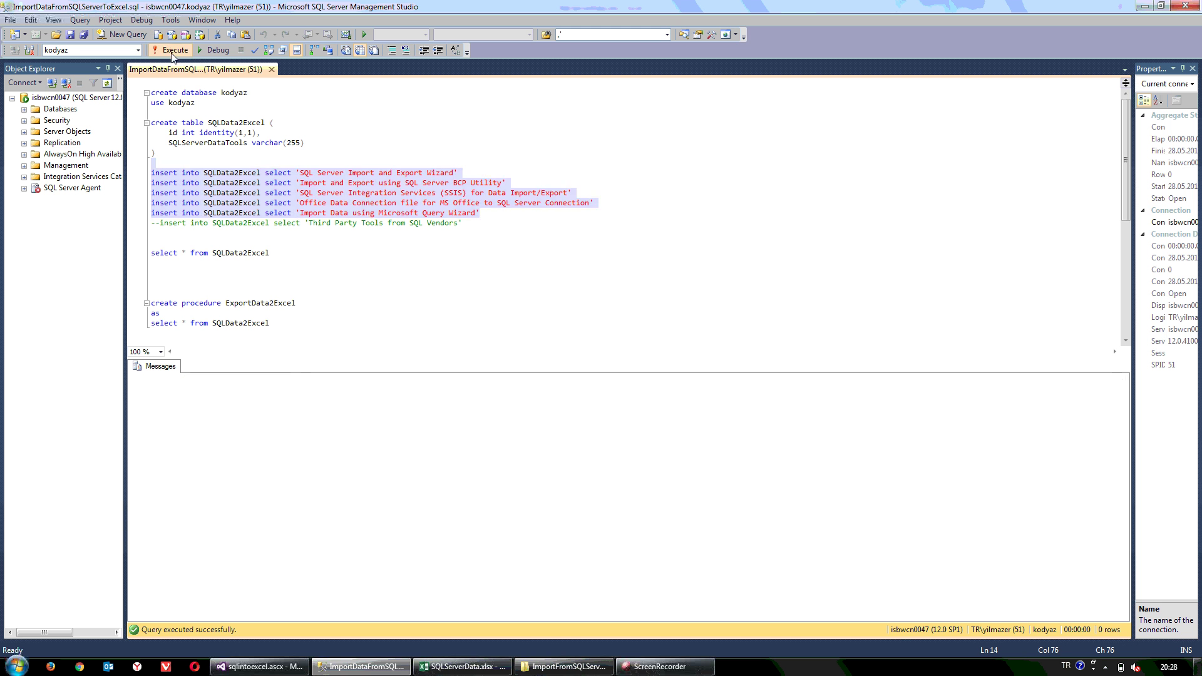
- Run the select on SQLData2Excel to check the rows, then go back to Excel
drag(153, 233, 270, 253)
click(178, 51)
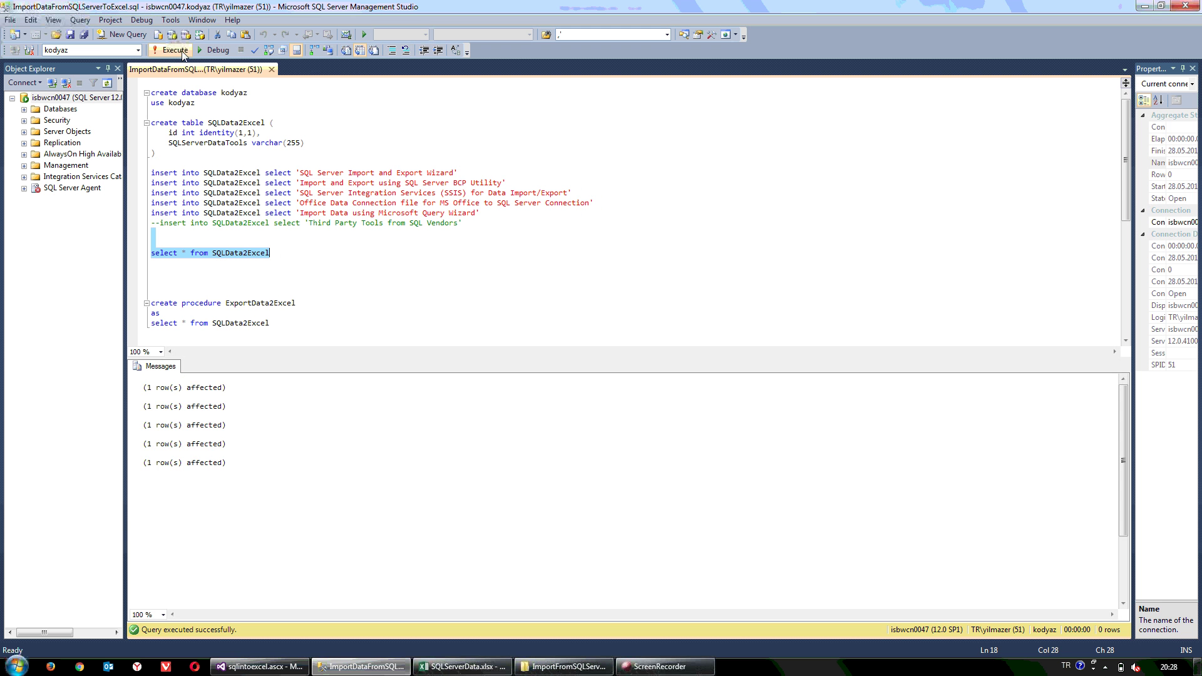
click(308, 241)
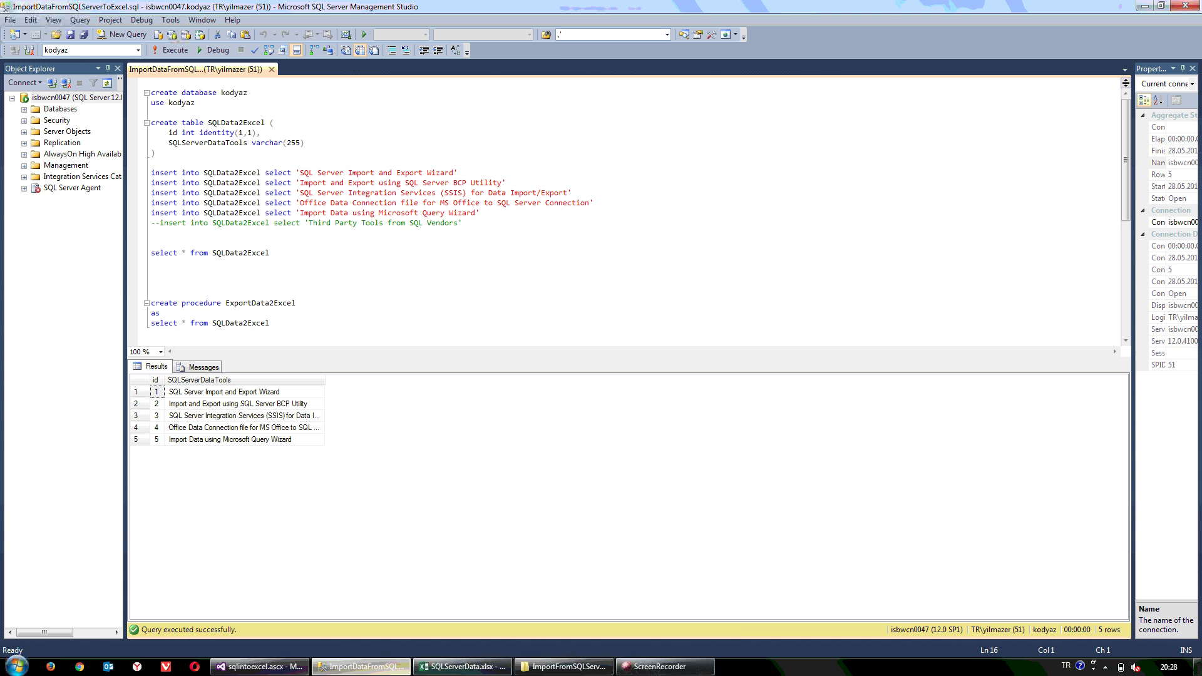
click(462, 666)
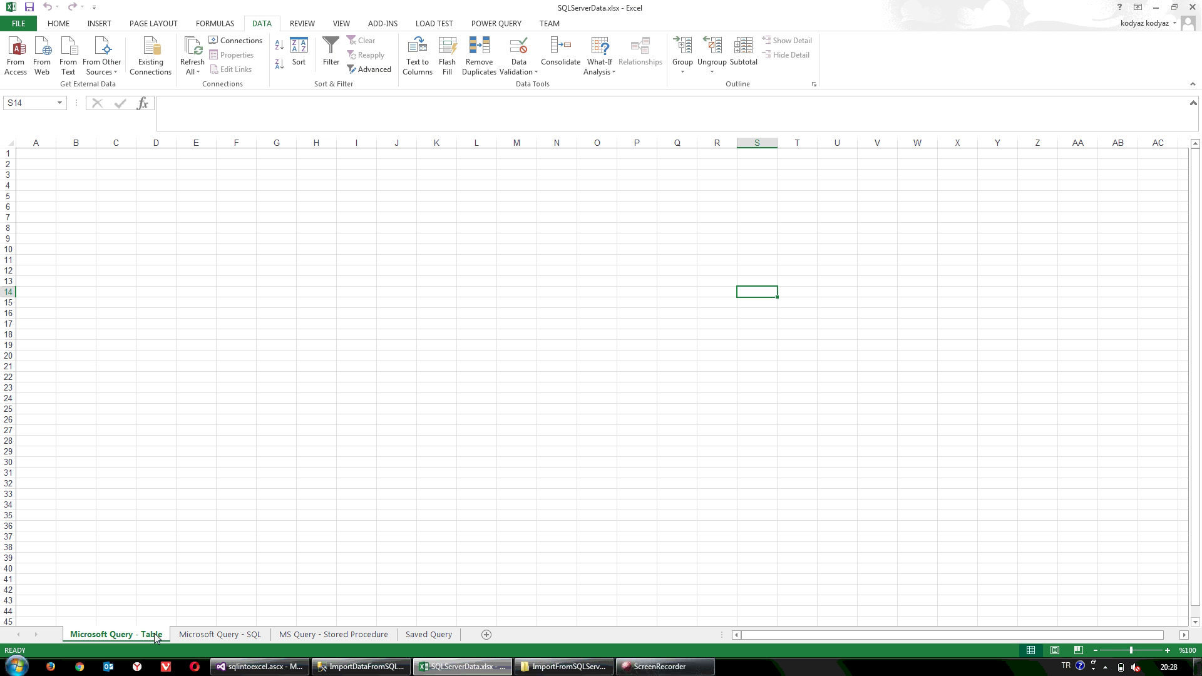
- From cell A1, start a Microsoft Query import with a new data source named kodyazSQL
click(45, 156)
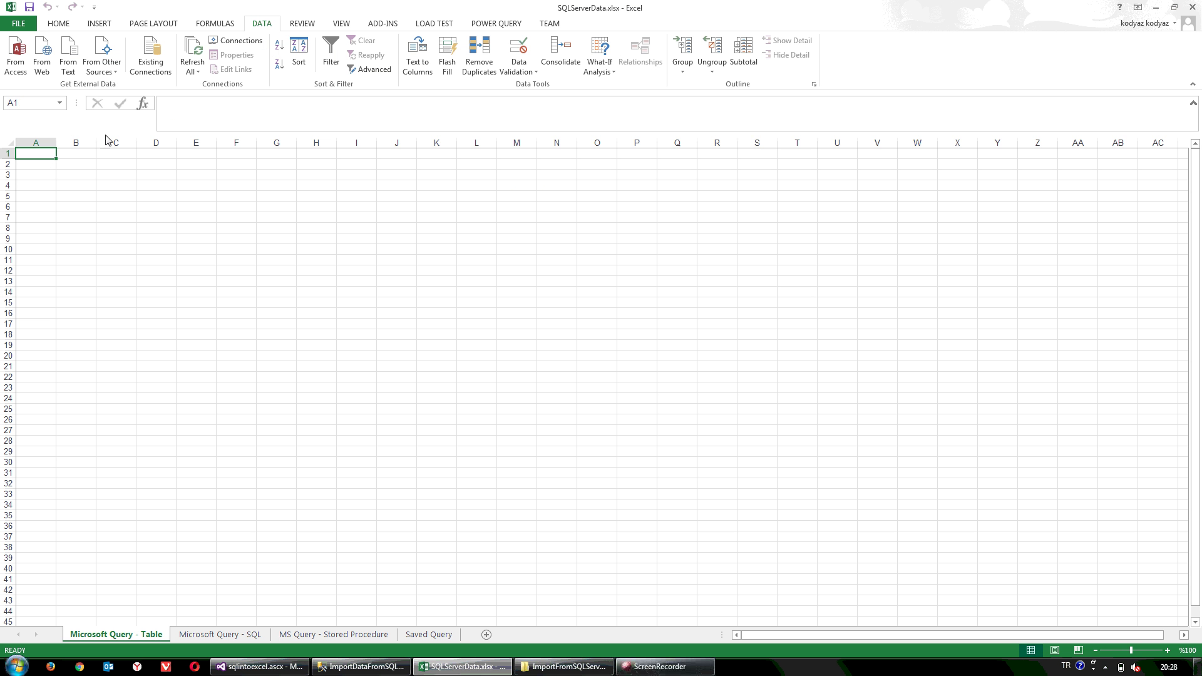
click(115, 77)
click(167, 284)
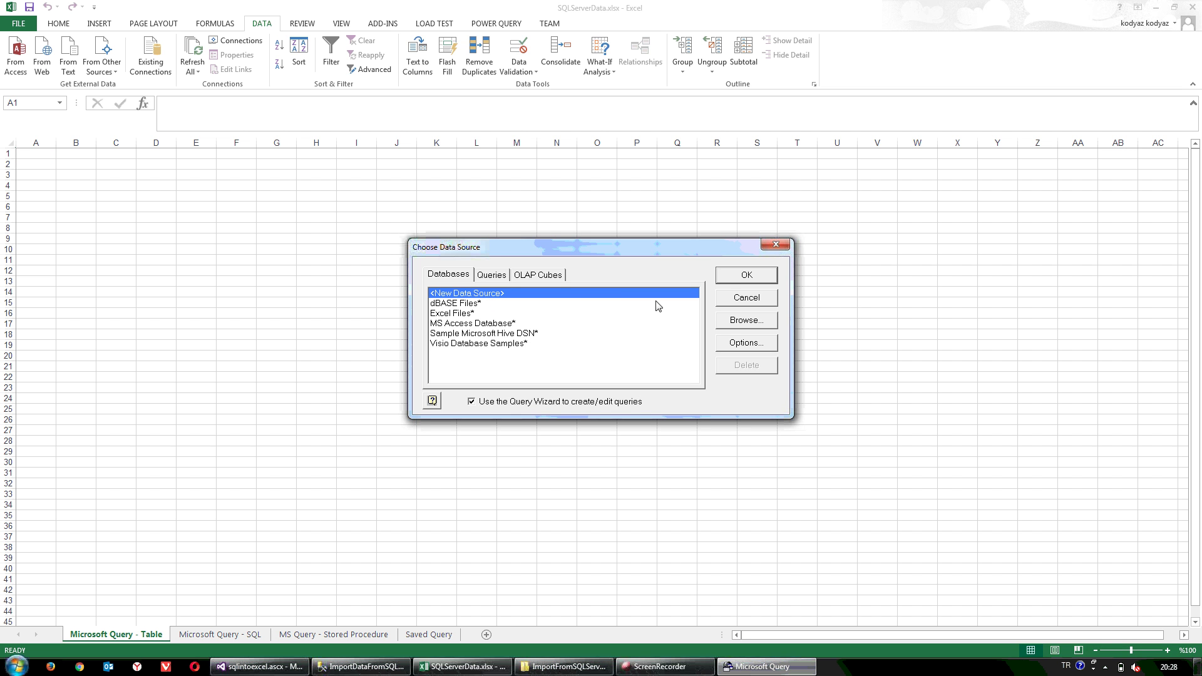
click(731, 277)
text(kodyazSQL)
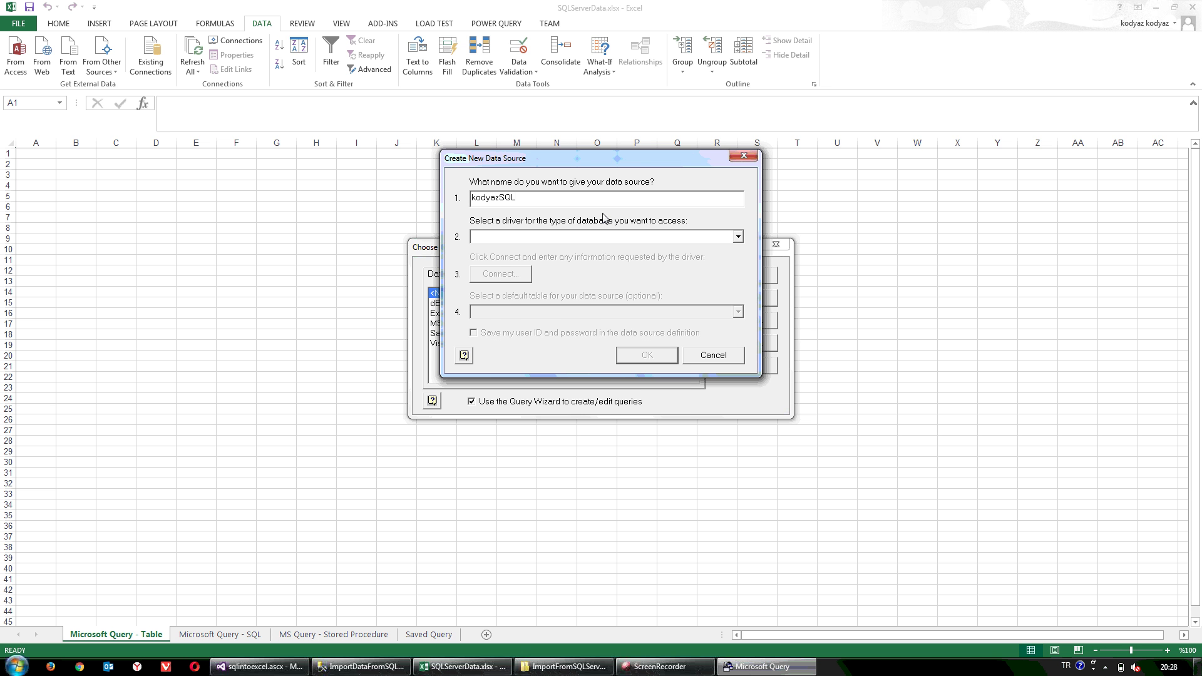
- Choose ODBC Driver 11 for SQL Server as the kodyazSQL driver
click(637, 237)
scroll(636, 282, down, 3)
key(s)
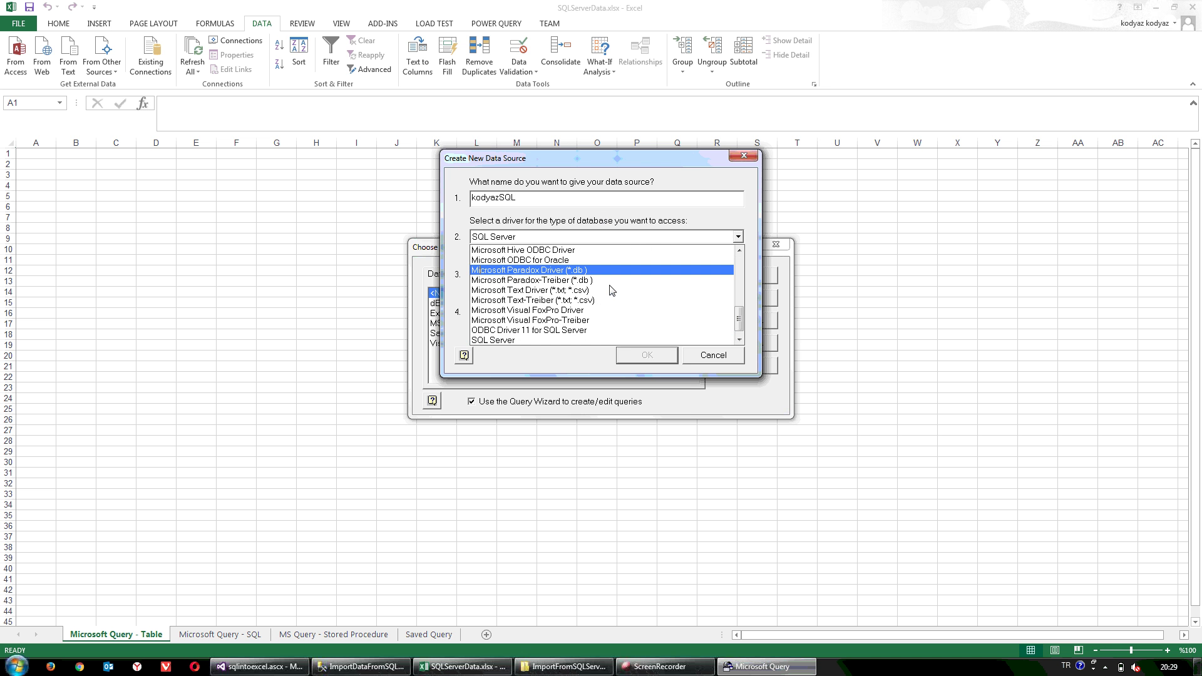
click(559, 332)
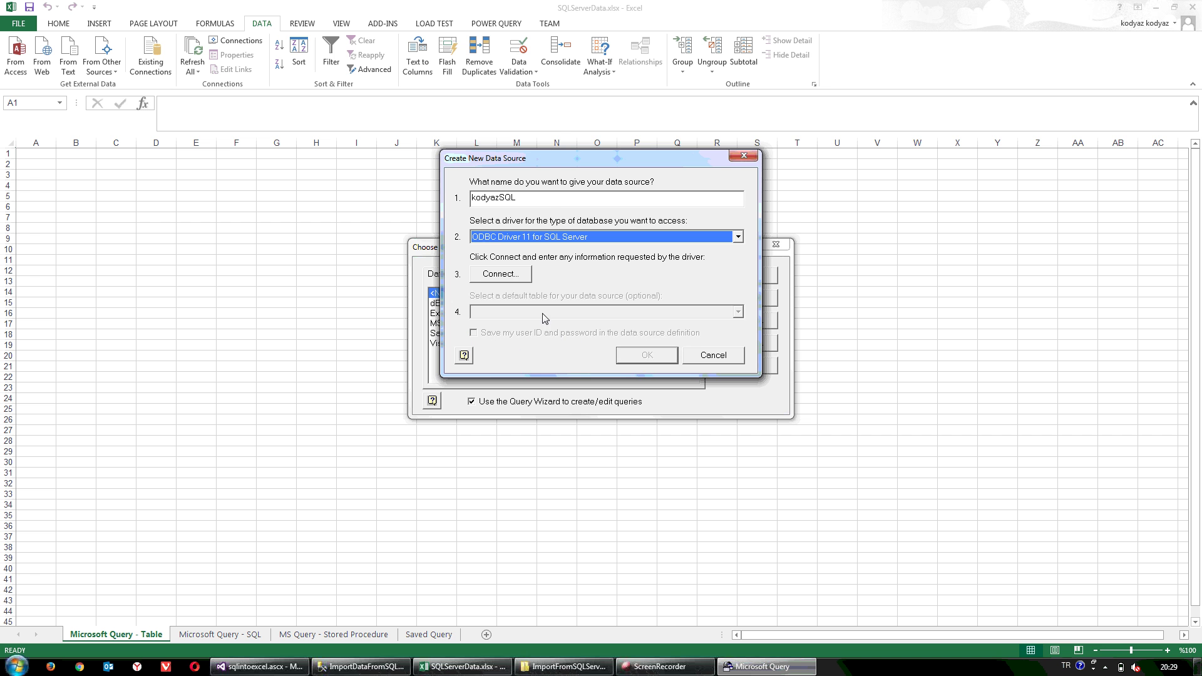
- Log in to localhost with a trusted connection and set kodyaz as the database
click(503, 279)
text(loclah)
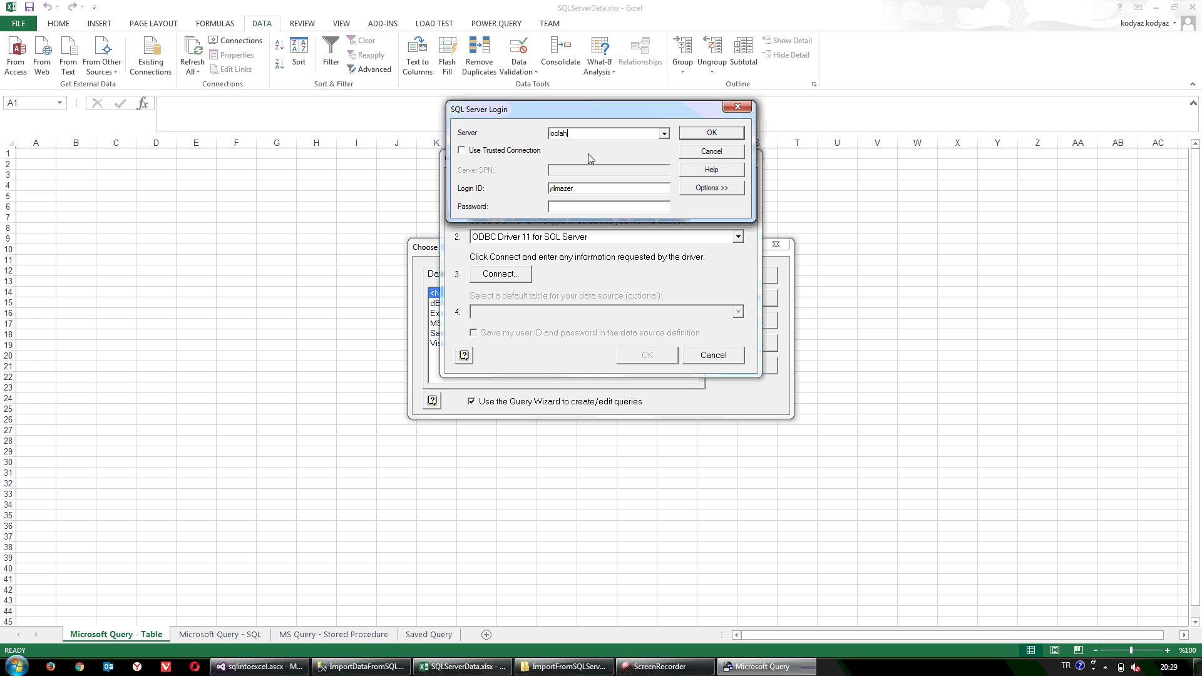
key(BackSpace)
key(BackSpace)
key(BackSpace)
text(a)
click(513, 150)
click(695, 189)
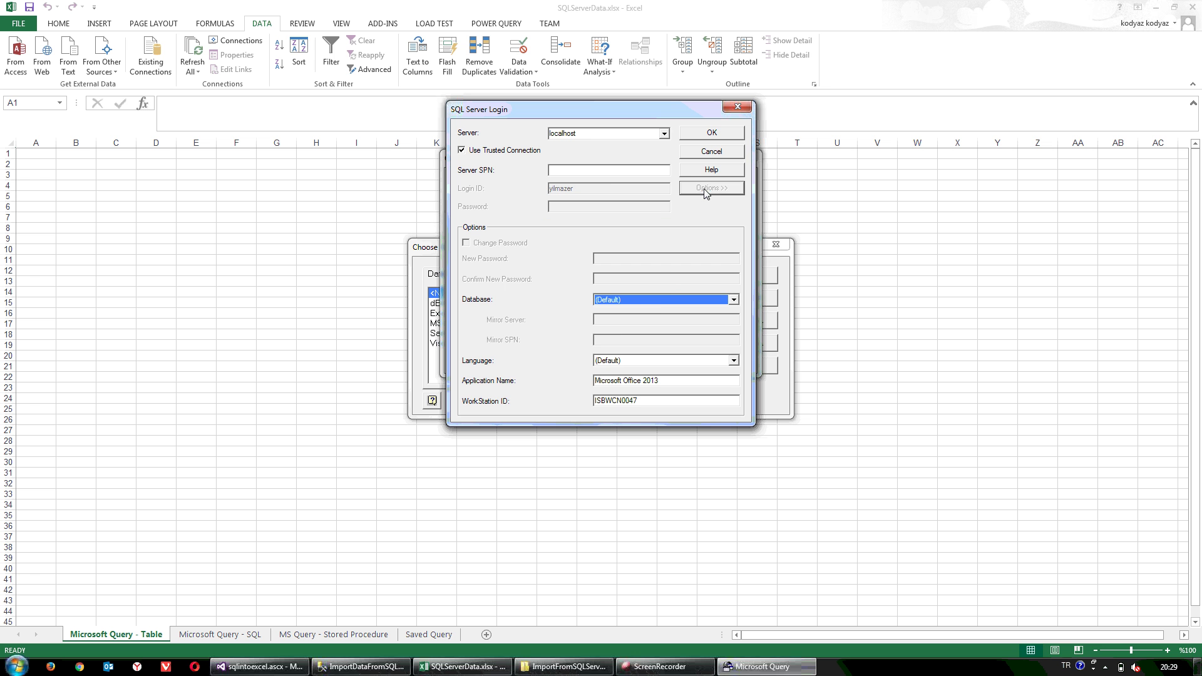
click(659, 302)
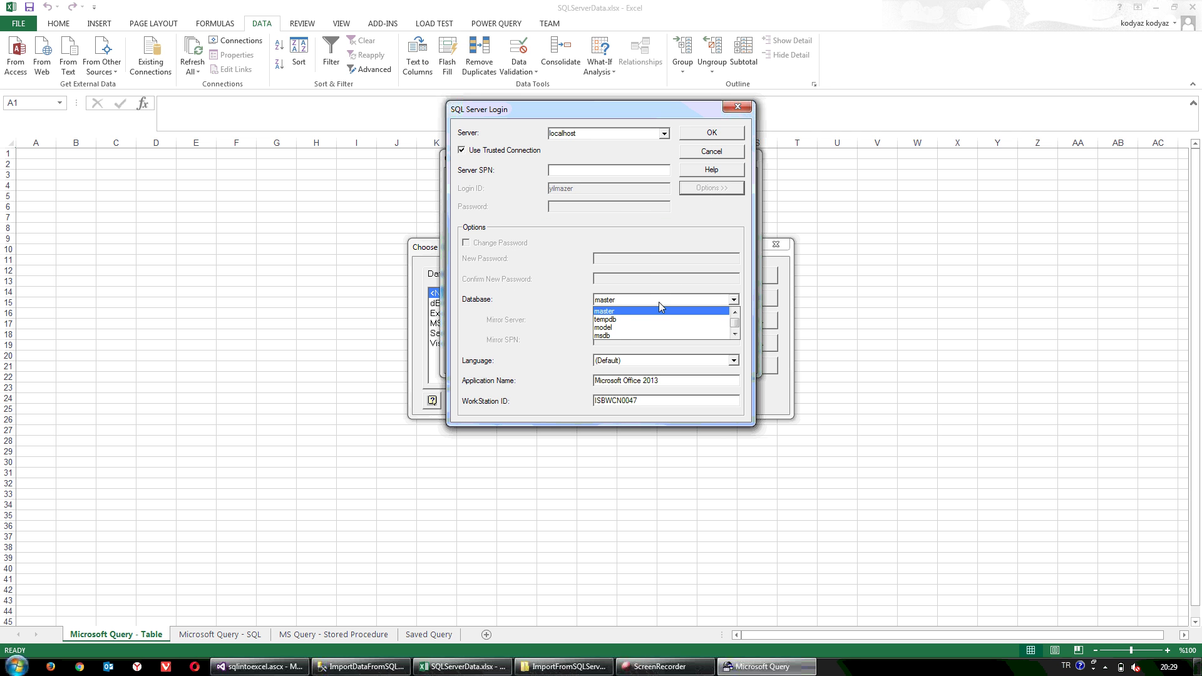
key(Down)
key(Down)
key(Down)
key(Down)
key(Down)
key(Down)
key(Down)
key(Down)
key(Down)
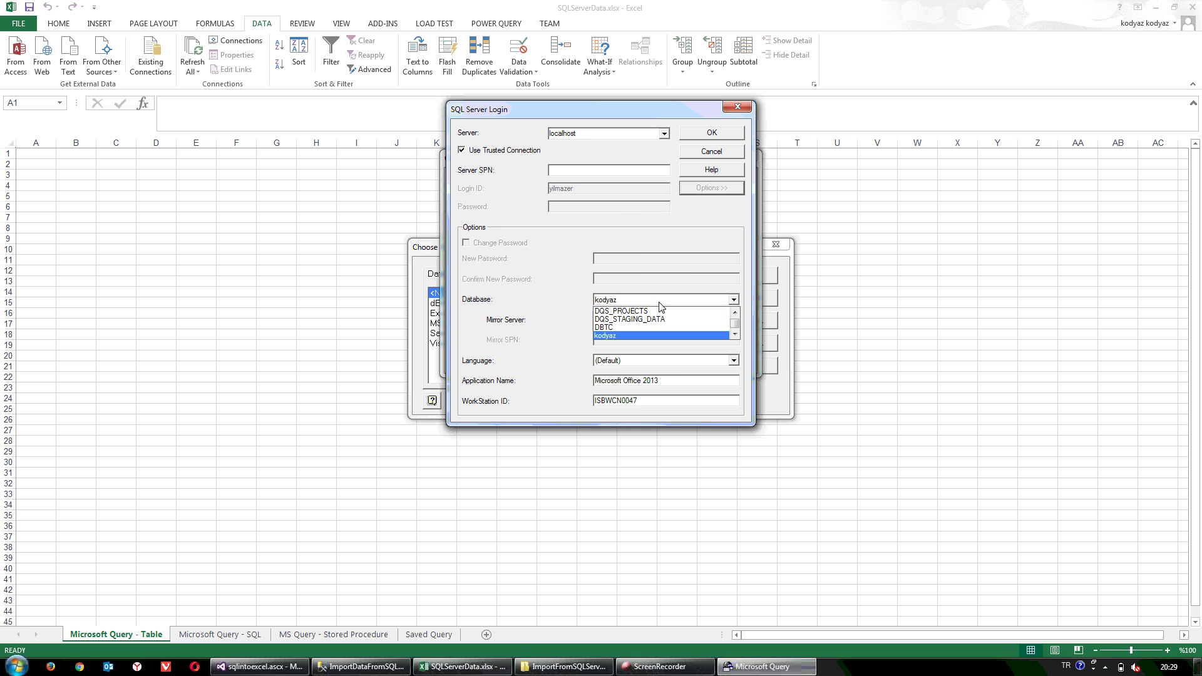
click(623, 336)
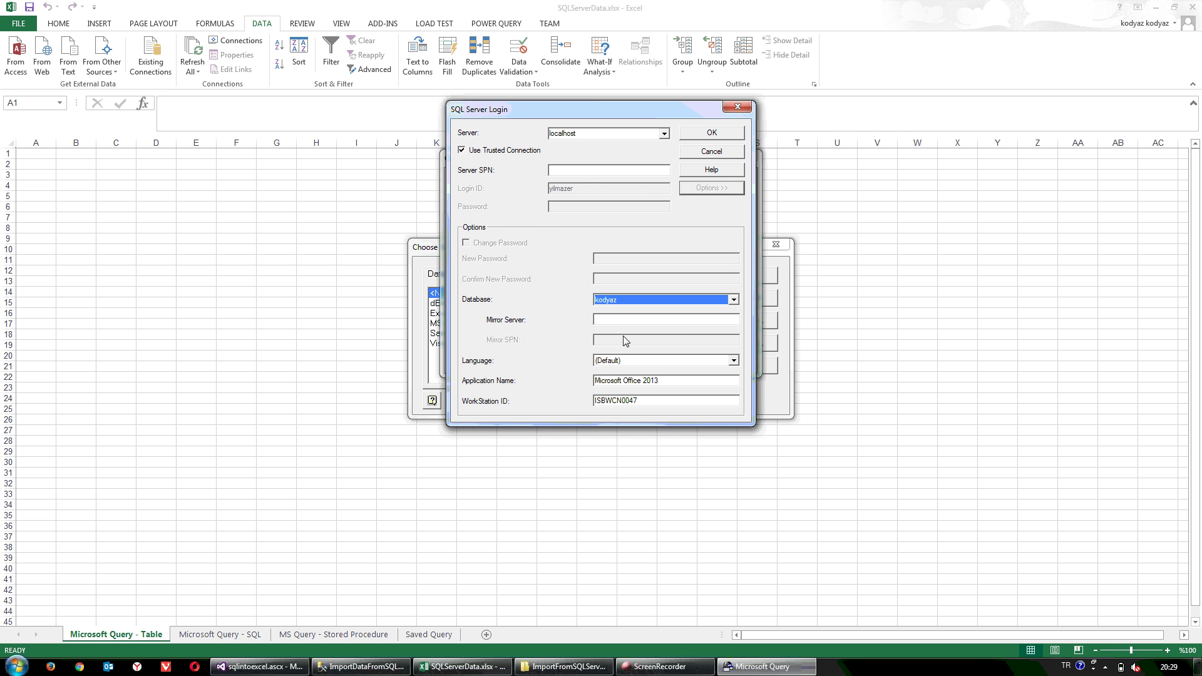
click(712, 133)
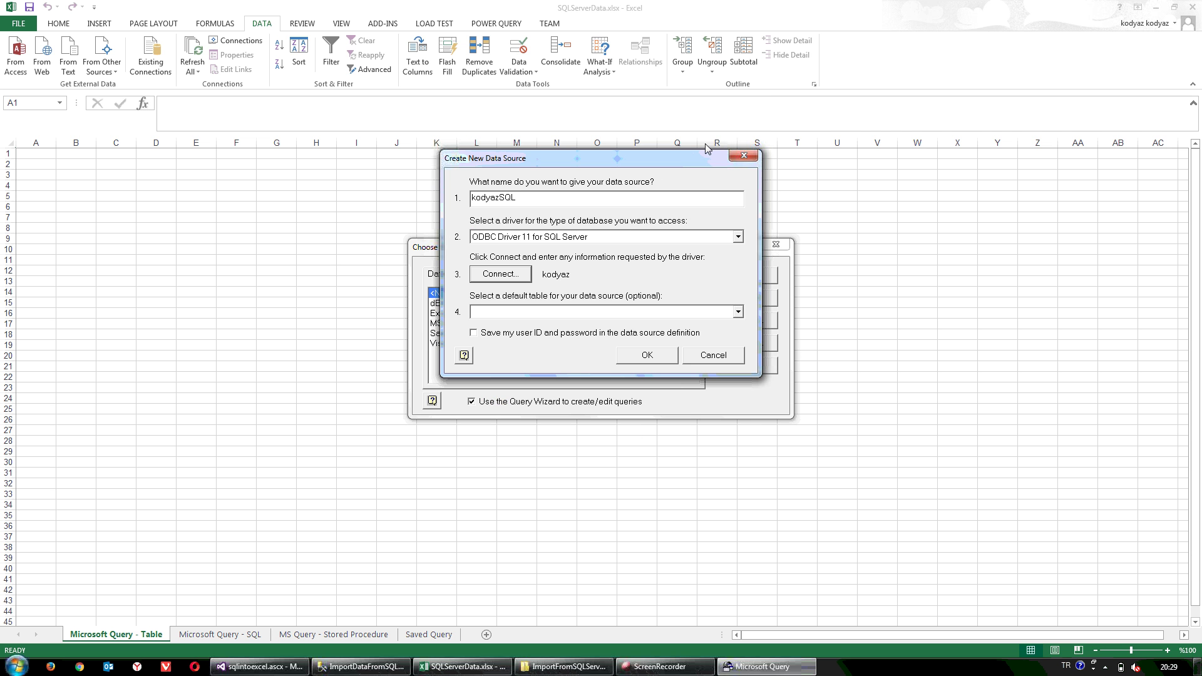
- Look up the SQLData2Excel table name in the SQL script in Management Studio
click(567, 319)
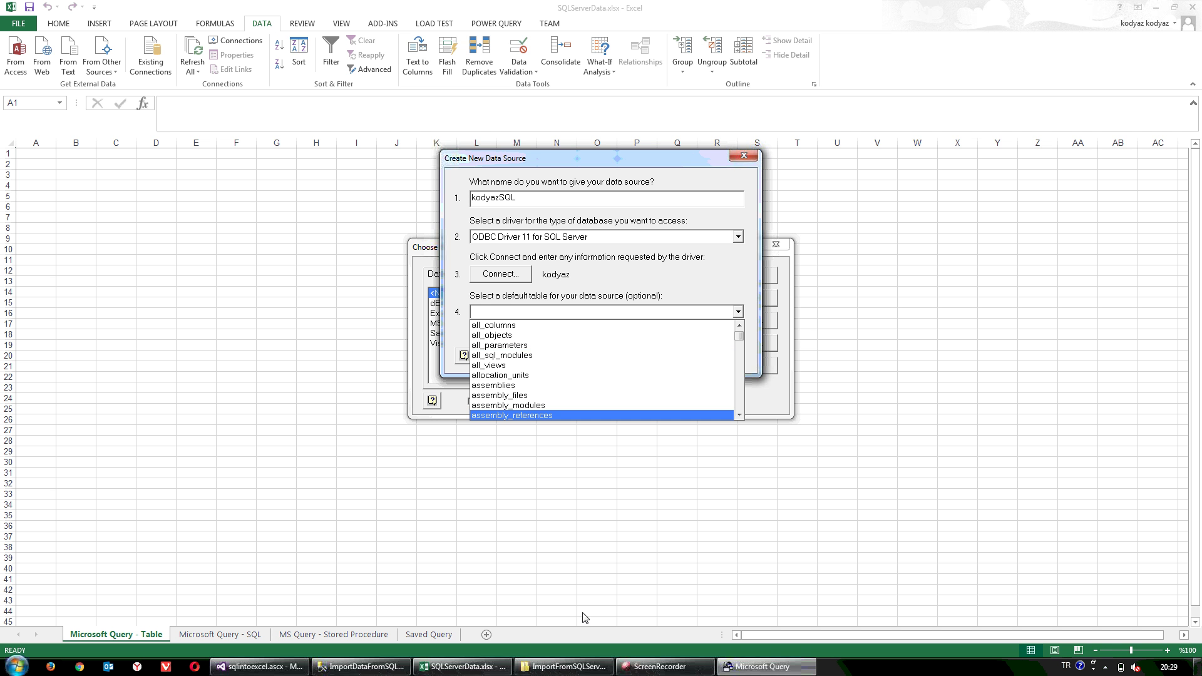
click(443, 671)
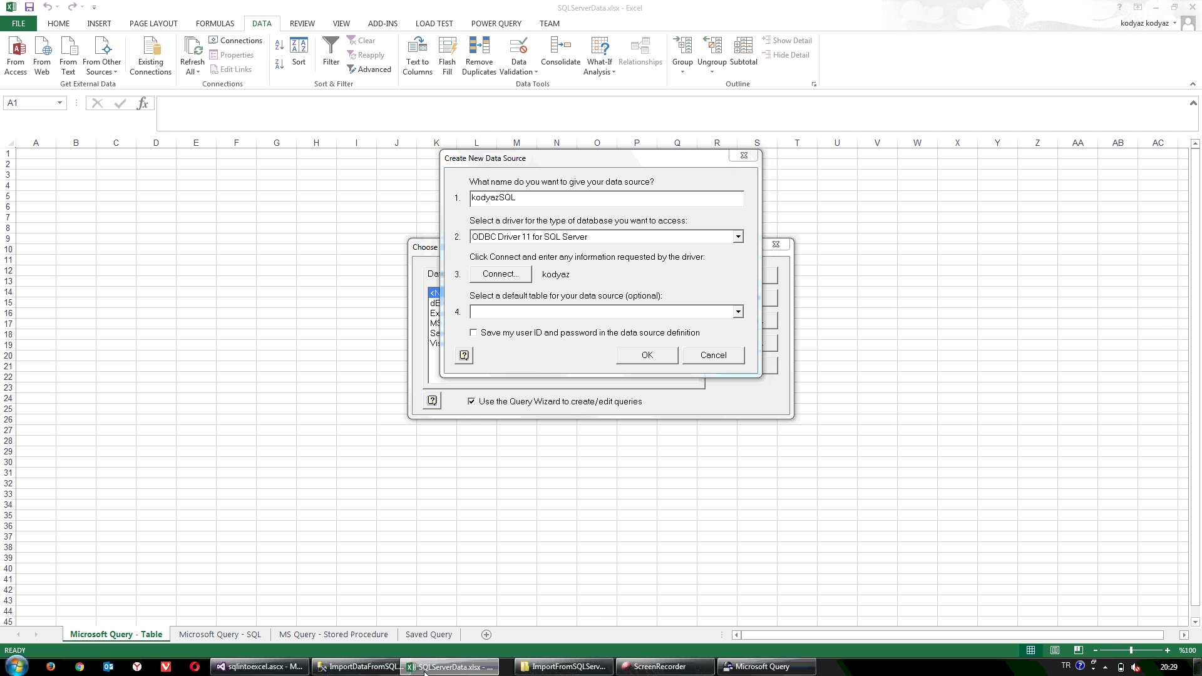
click(381, 669)
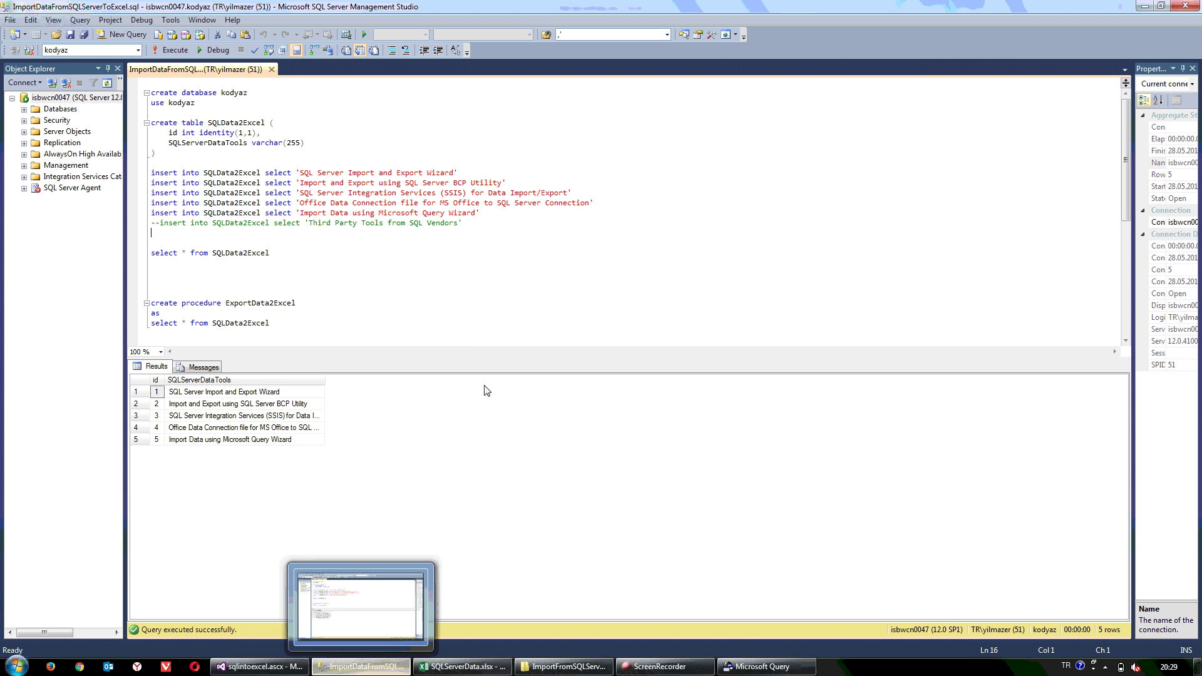
double_click(243, 213)
click(760, 667)
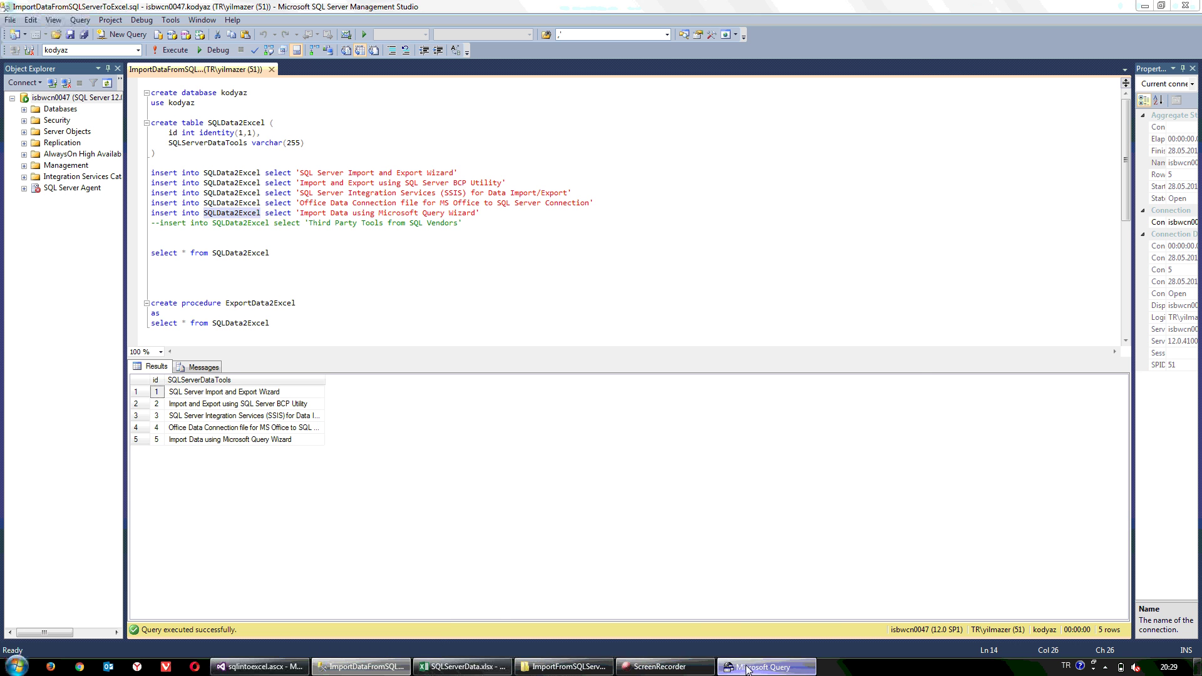
- Set SQLData2Excel as the default table and save the kodyazSQL data source
click(524, 314)
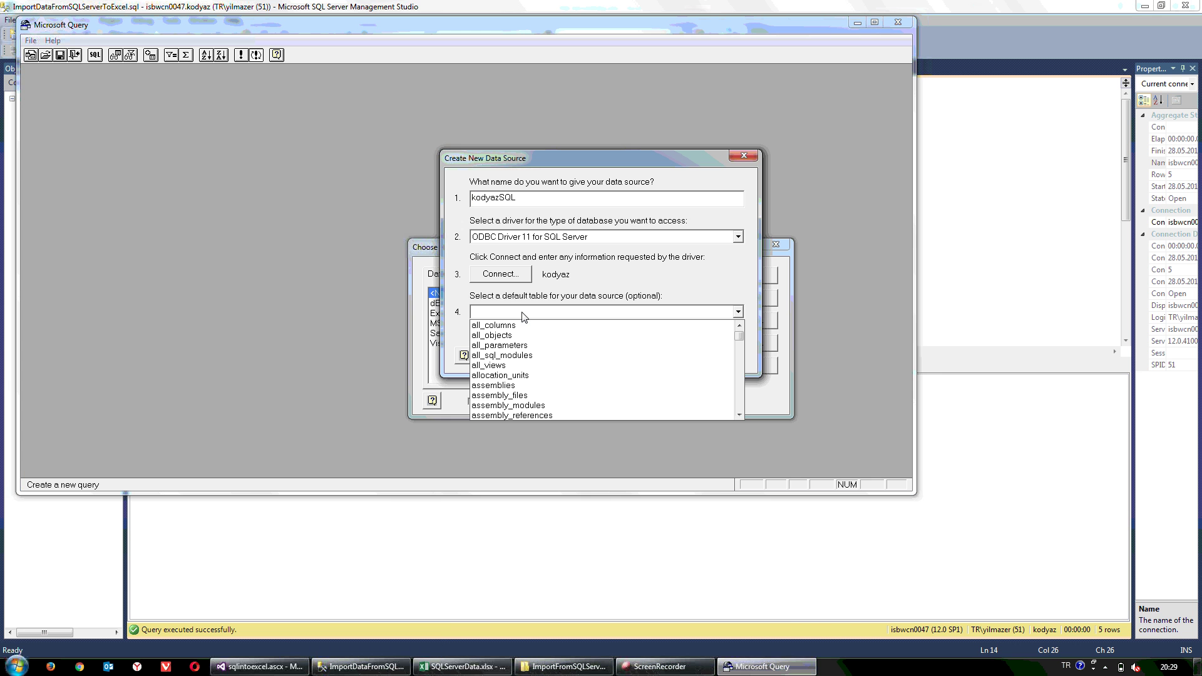
key(s)
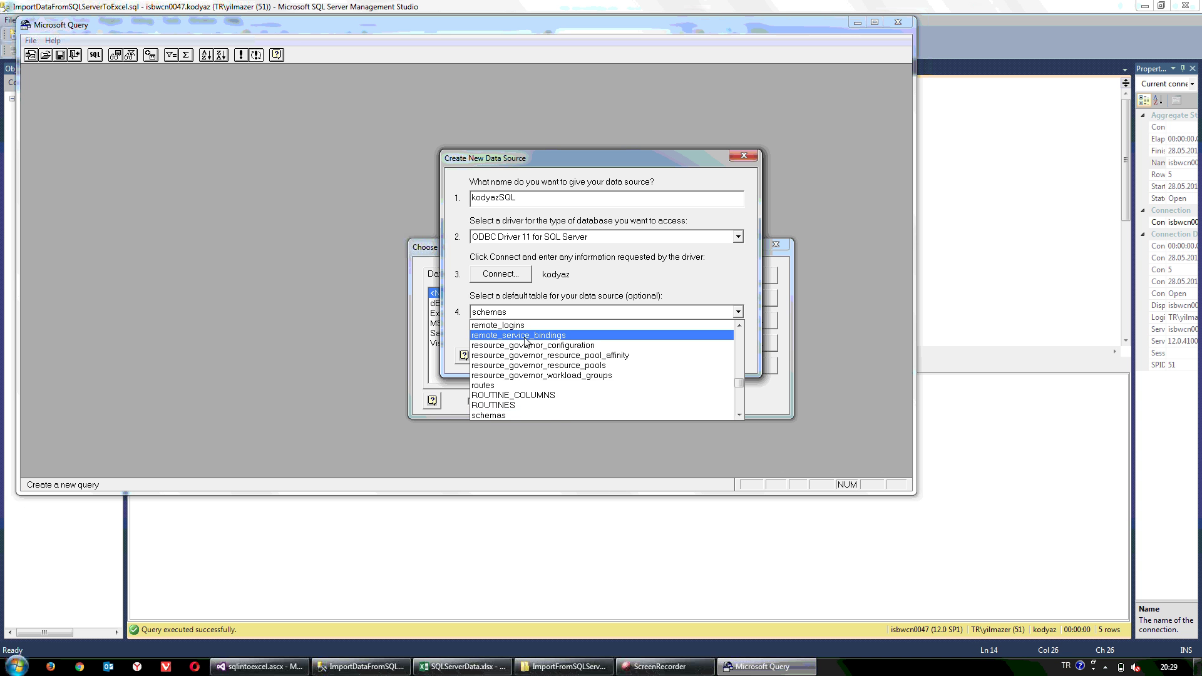
scroll(545, 351, down, 1)
scroll(551, 376, down, 2)
scroll(560, 390, down, 2)
scroll(559, 390, down, 3)
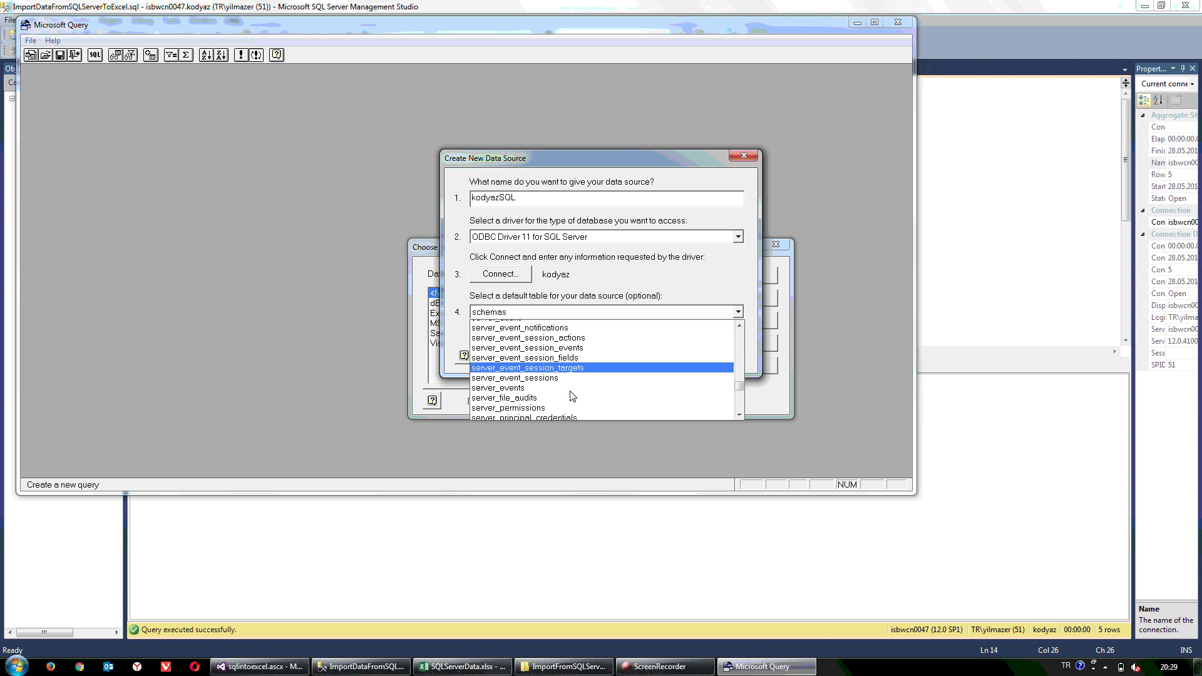
scroll(570, 395, down, 2)
scroll(572, 389, down, 3)
scroll(572, 392, down, 2)
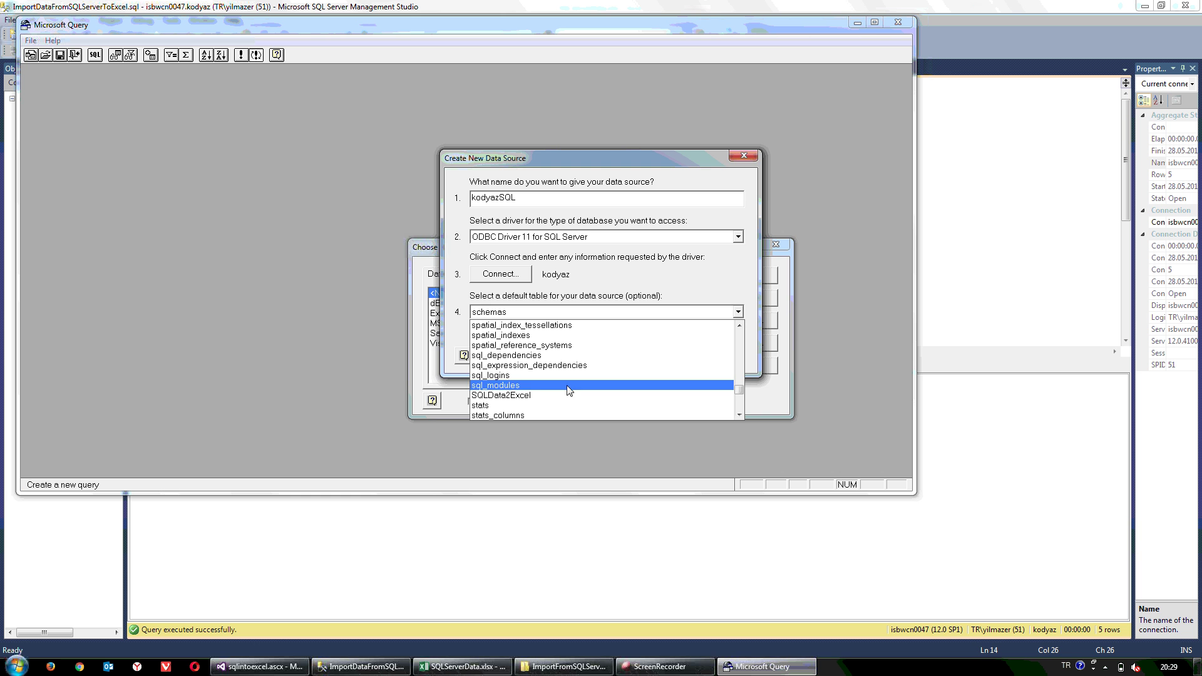
click(529, 396)
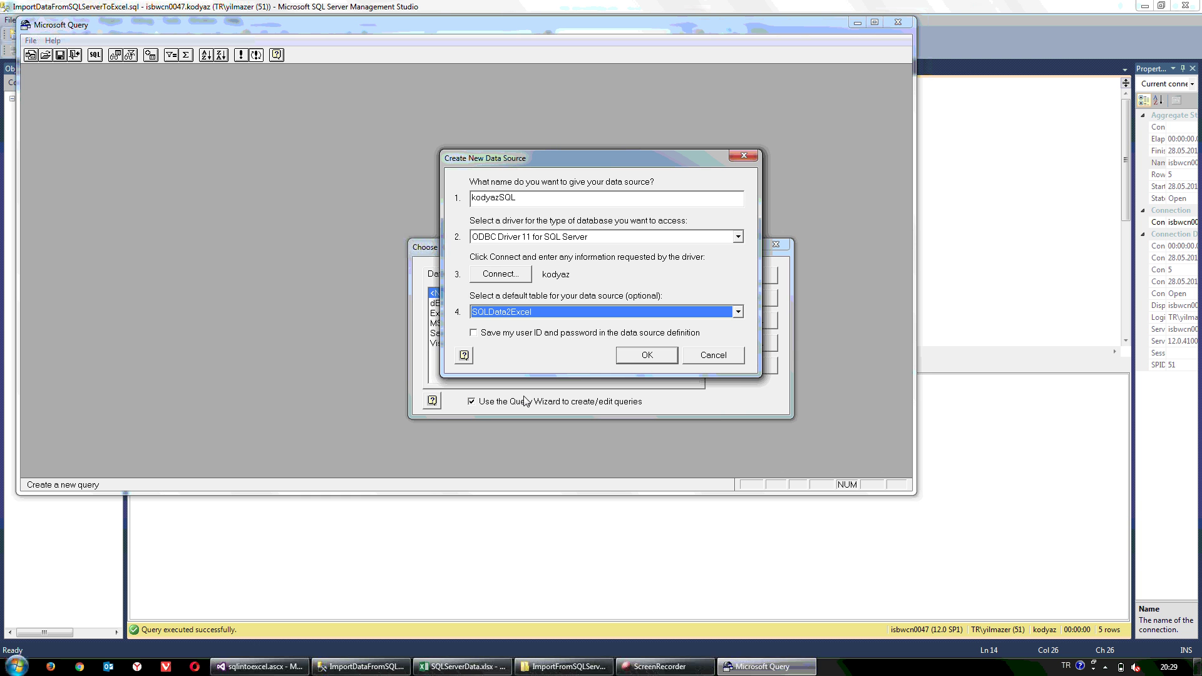
click(629, 356)
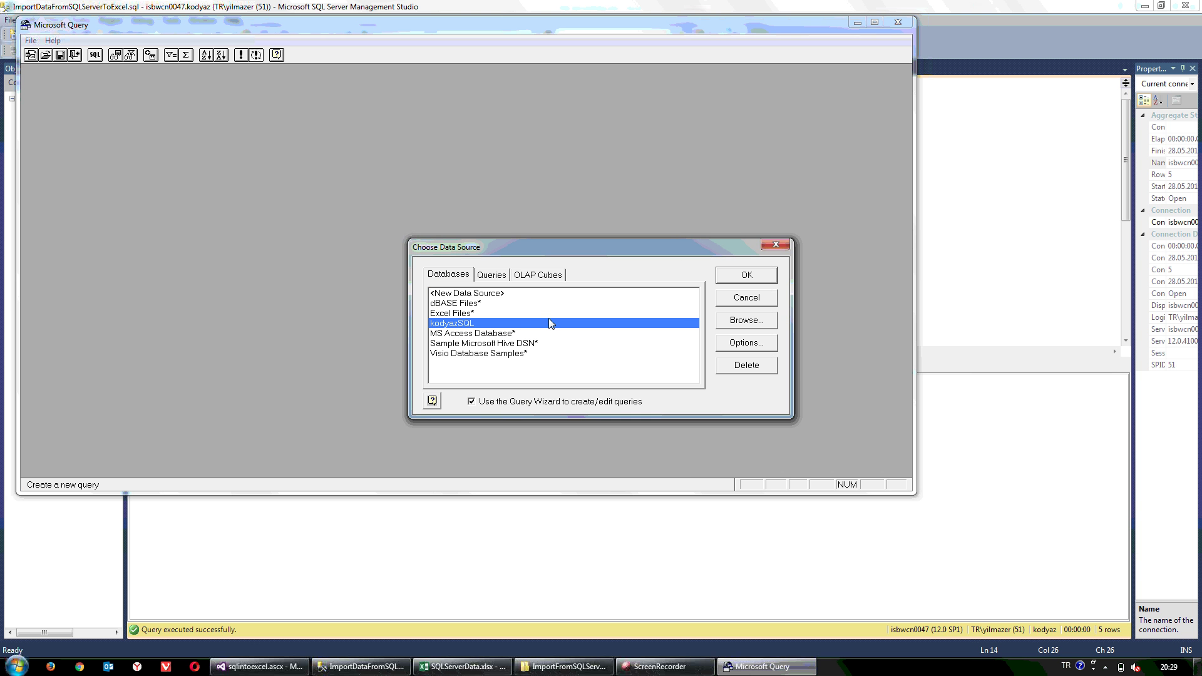
- Build a query with all SQLData2Excel columns, skipping filtering and sorting
click(725, 276)
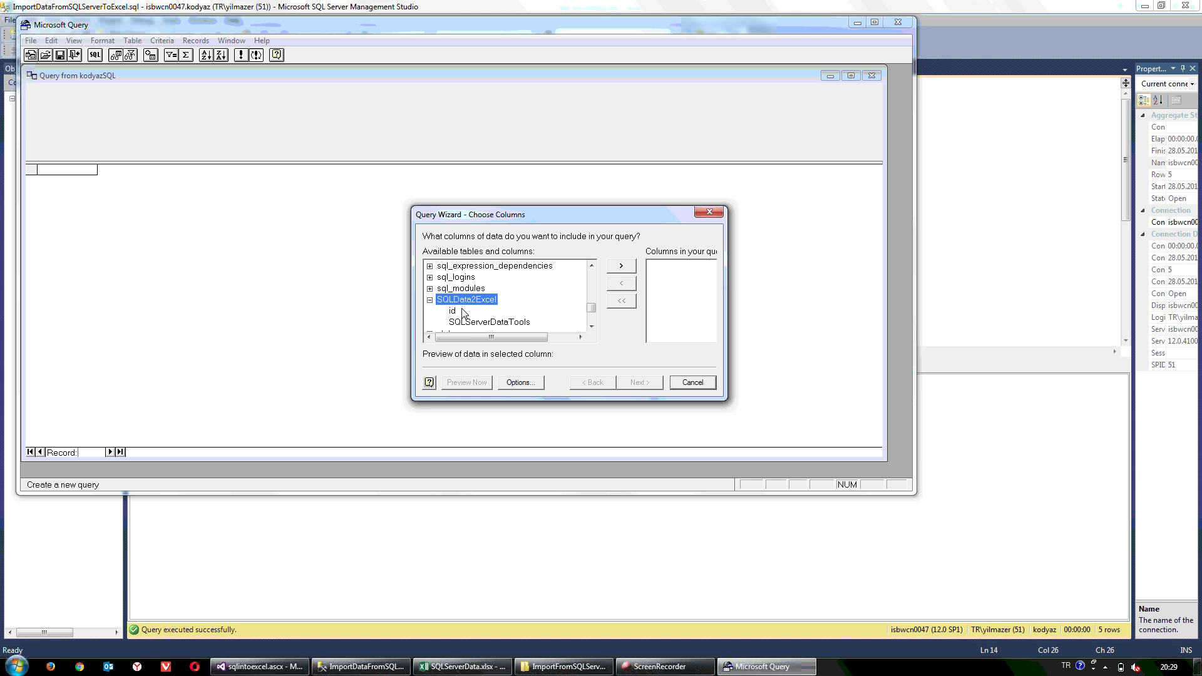
click(621, 266)
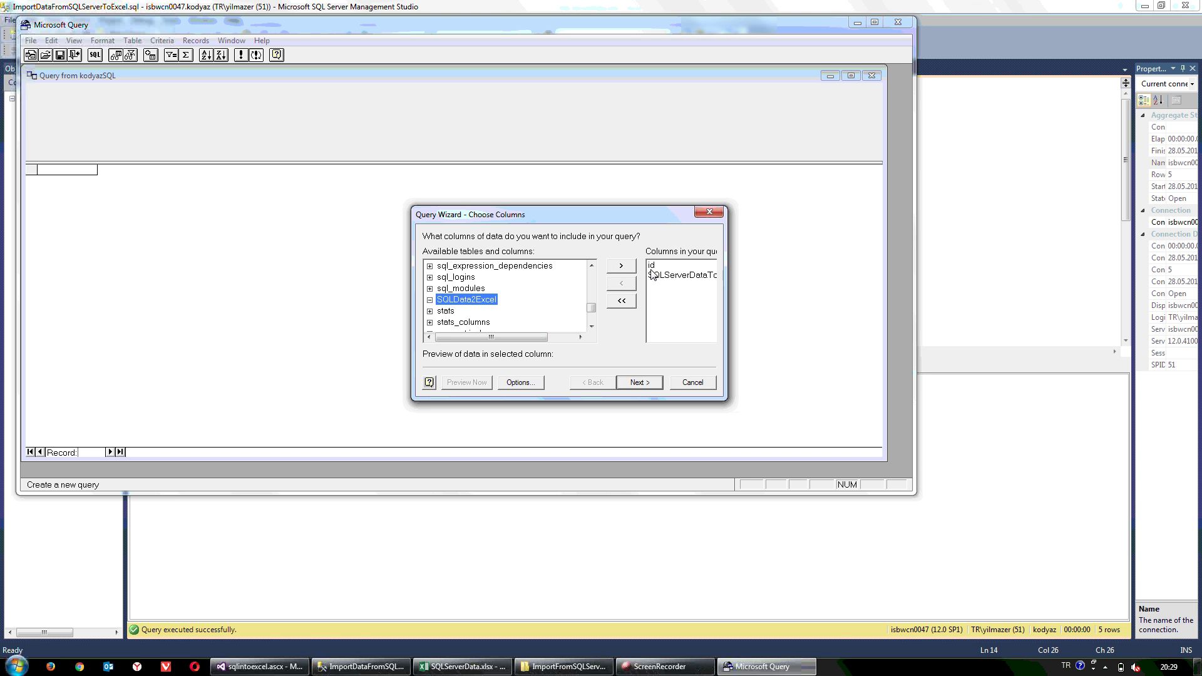
click(630, 383)
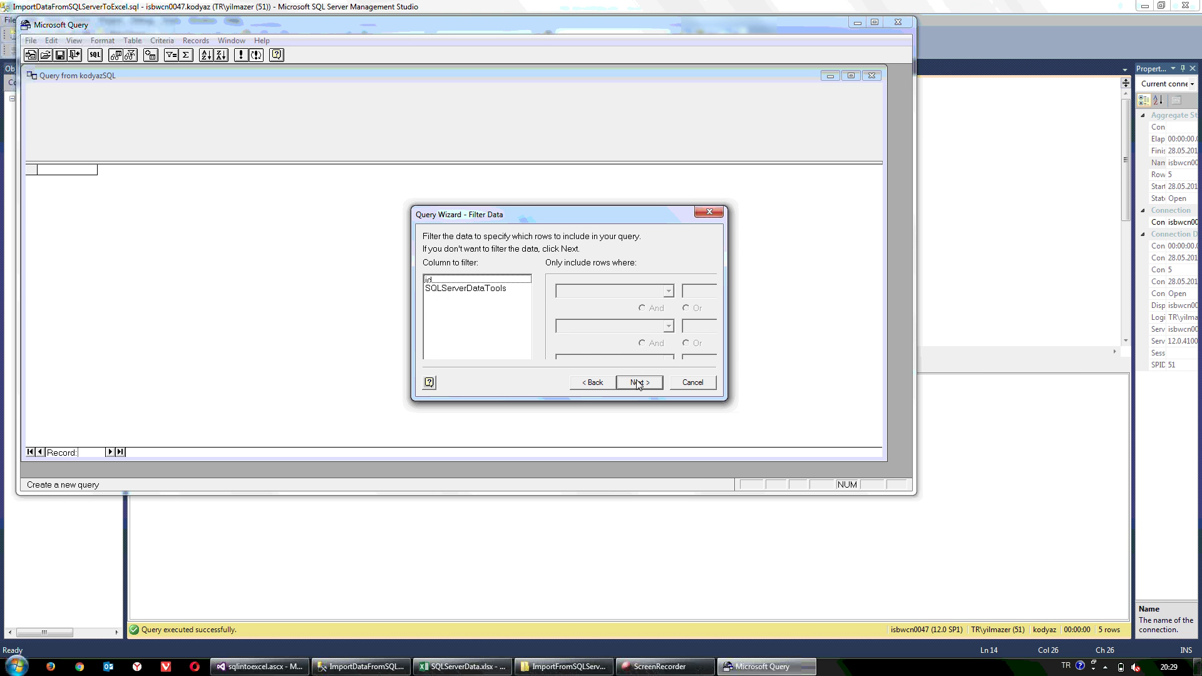
click(638, 386)
click(622, 294)
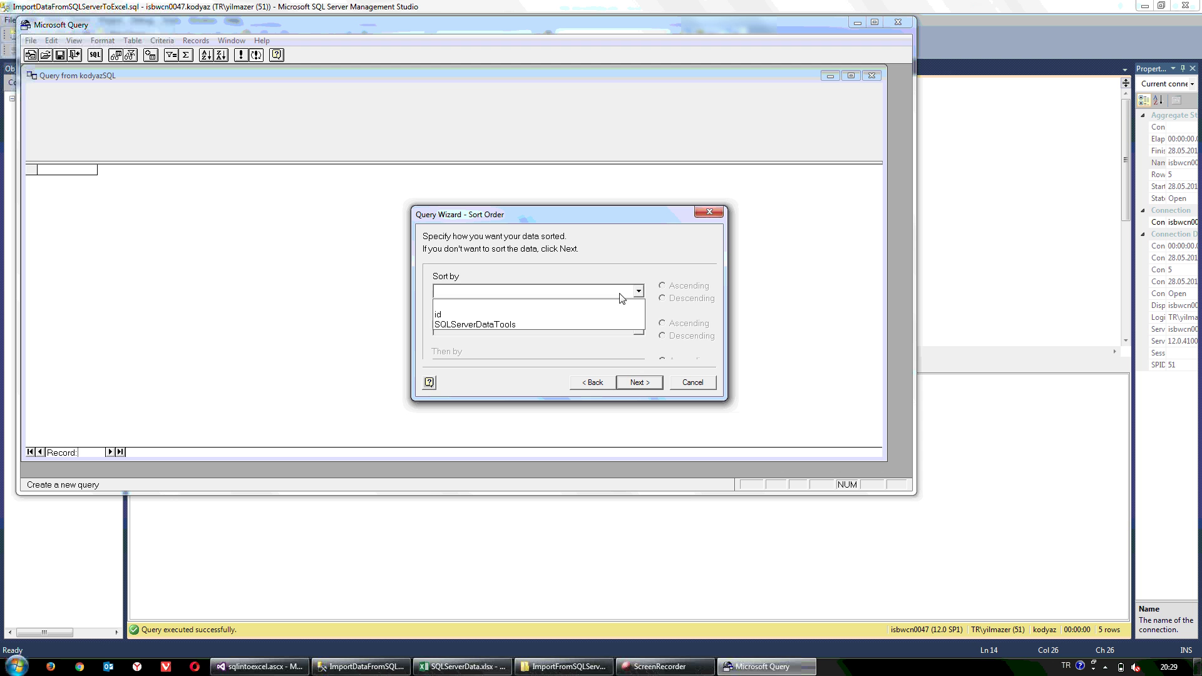
click(621, 296)
click(645, 384)
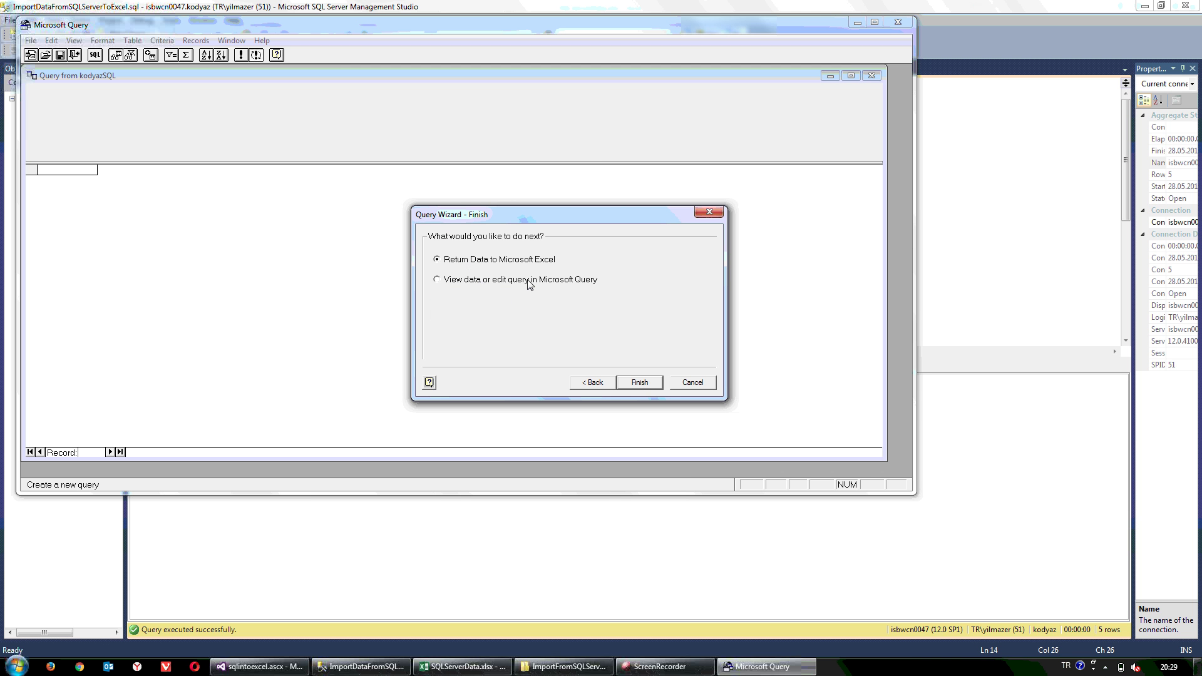
- View the results, widen the SQLServerDataTools column, and return the data to Excel
click(628, 383)
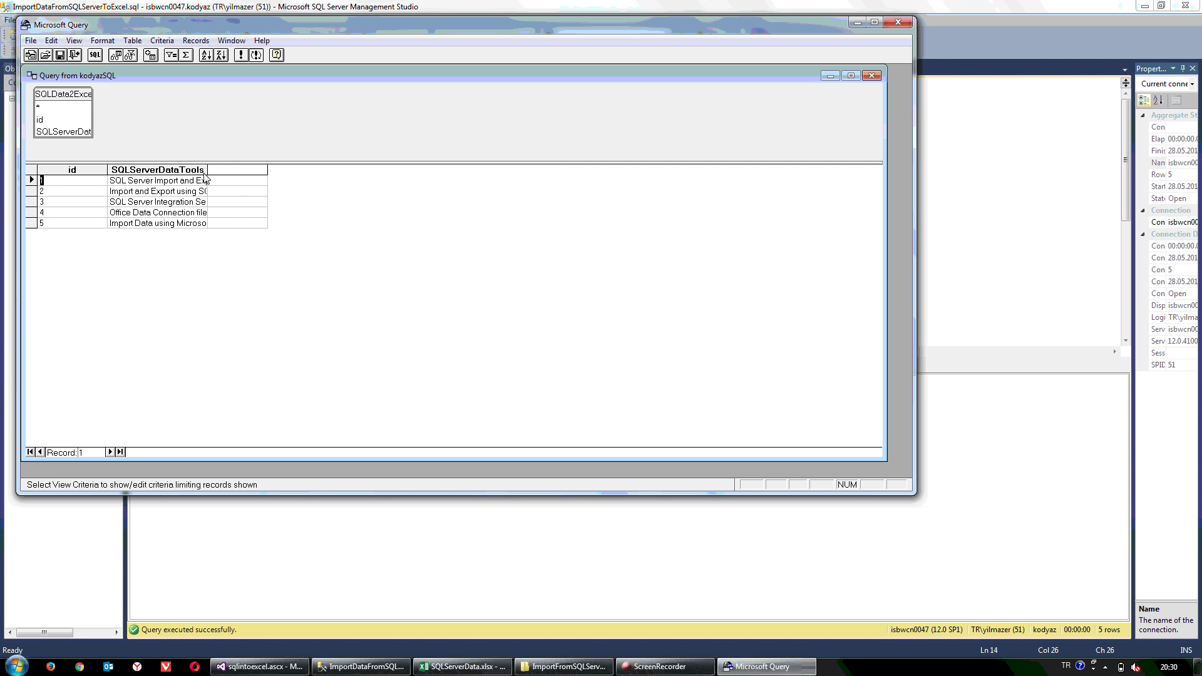
drag(208, 176, 240, 177)
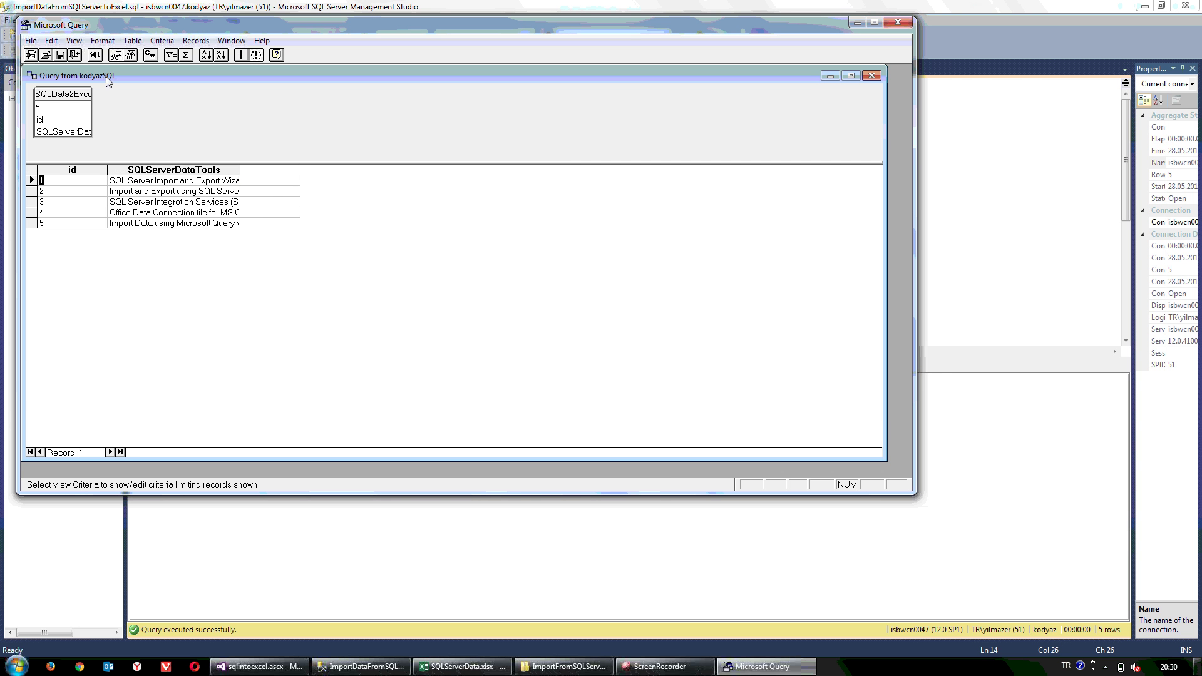
click(75, 56)
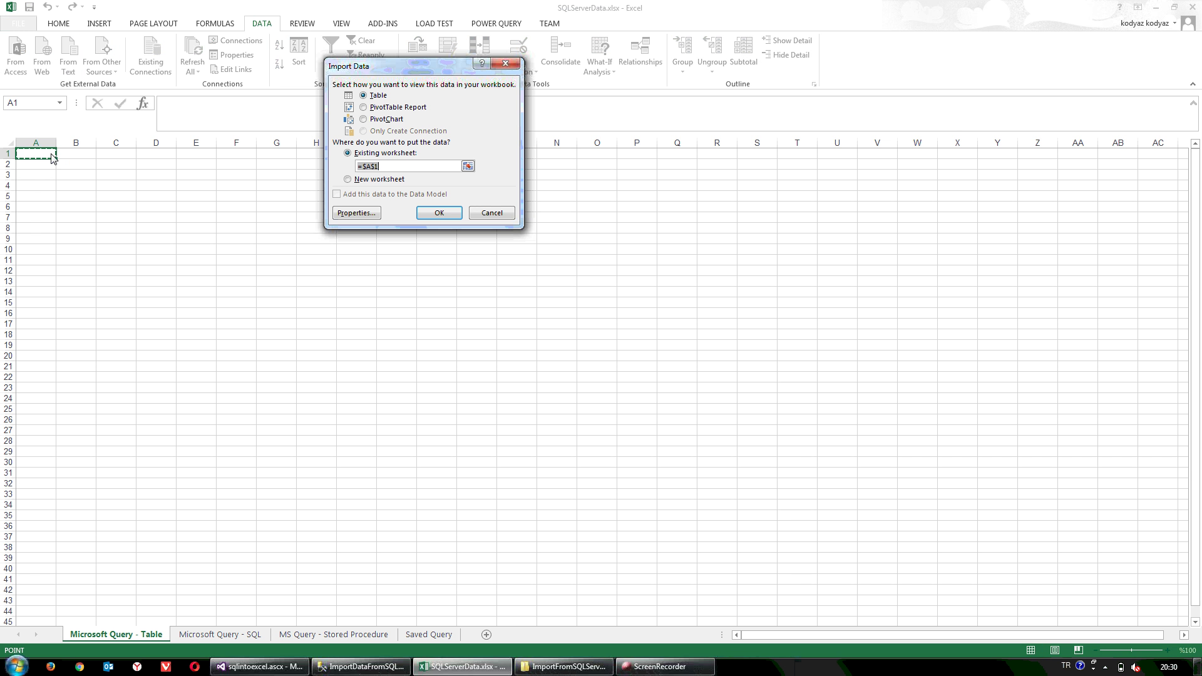
- Insert the results as a table at $A$1 and autofit columns A and B
click(438, 213)
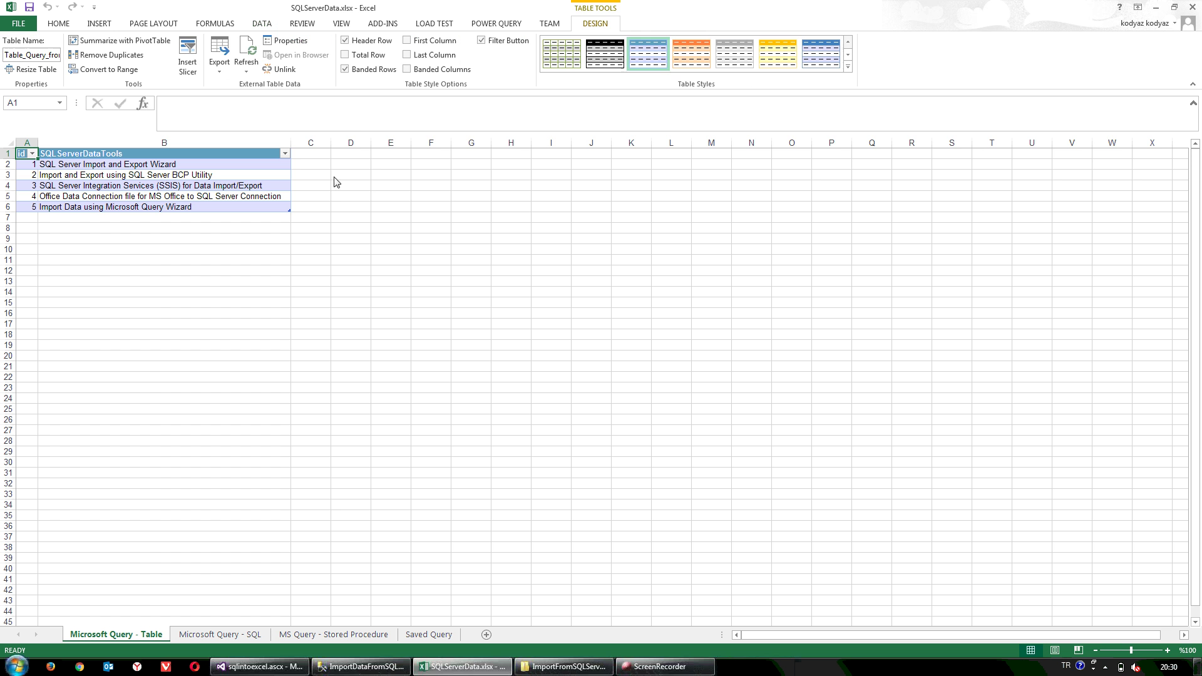
double_click(291, 150)
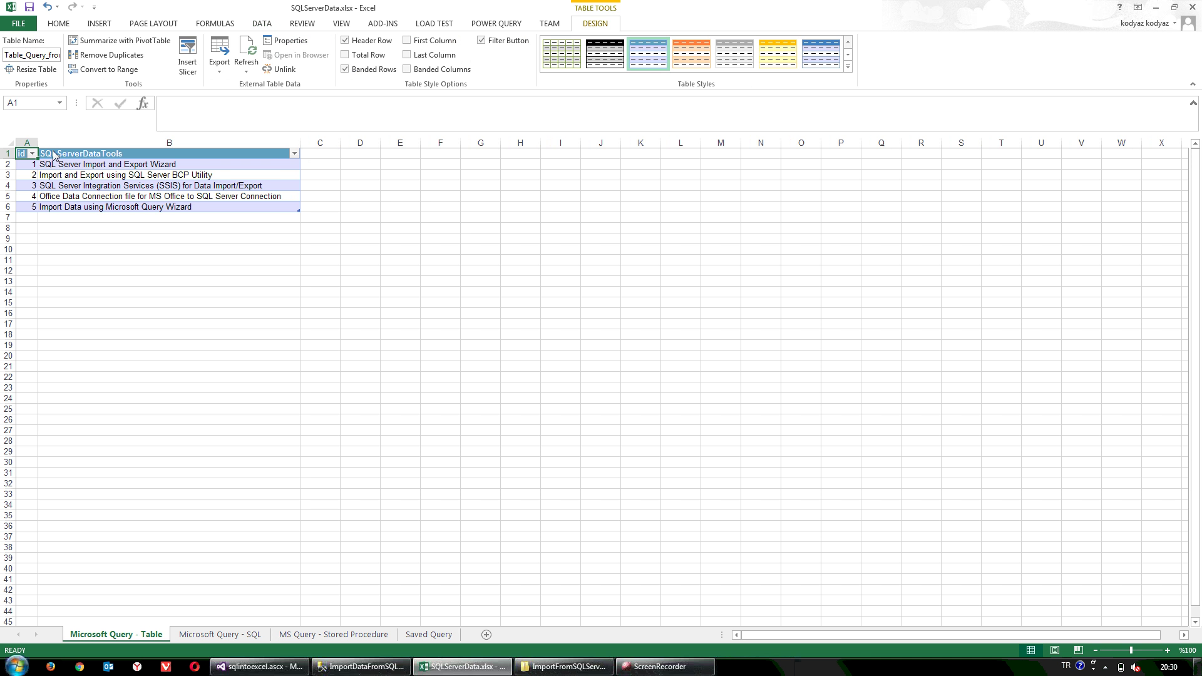
double_click(40, 149)
click(203, 249)
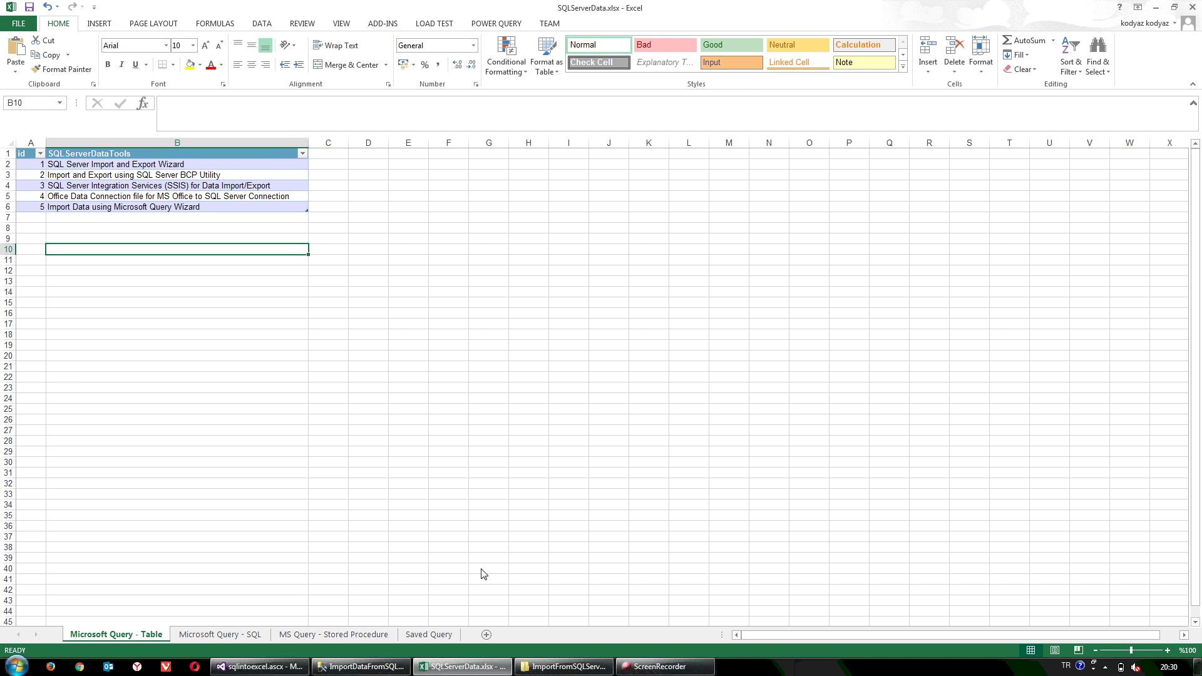
- Insert the Third Party Tools from SQL Vendors row into SQLData2Excel
click(347, 665)
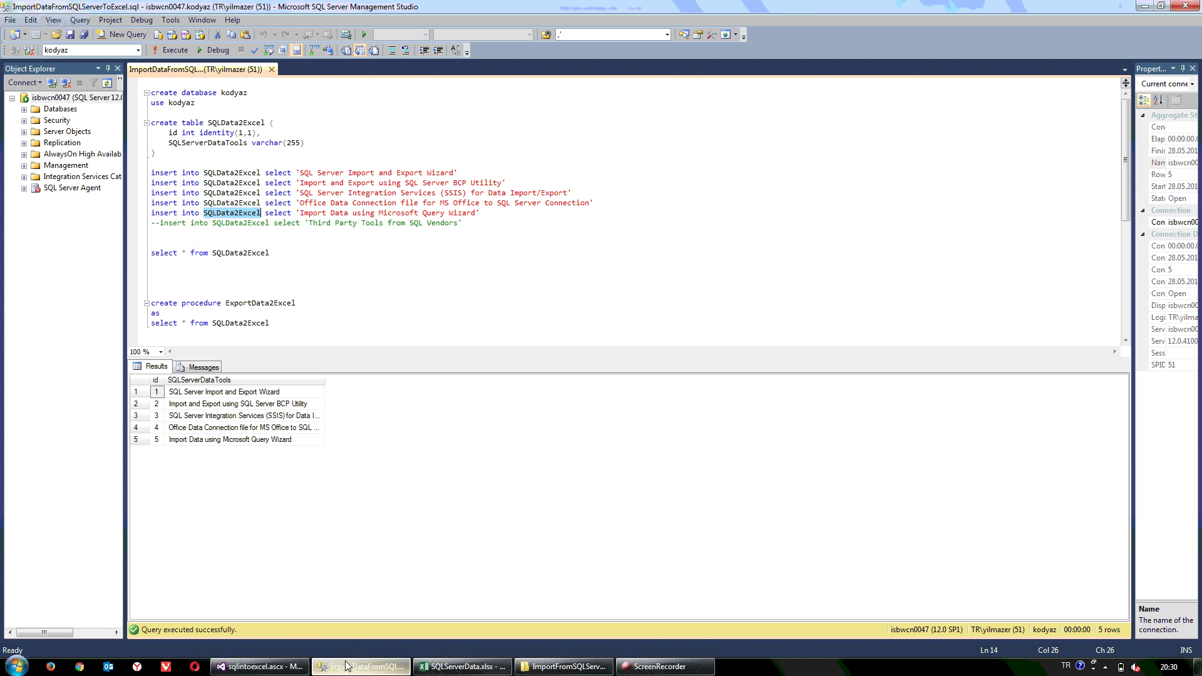
drag(160, 224, 461, 227)
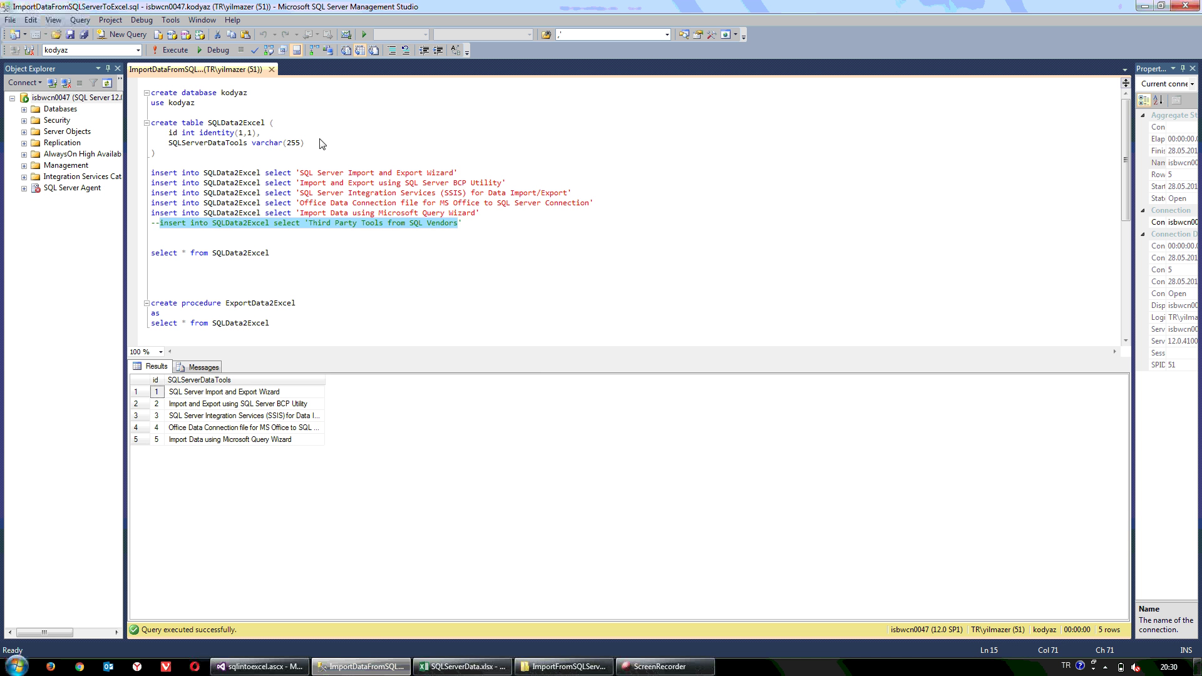
click(171, 50)
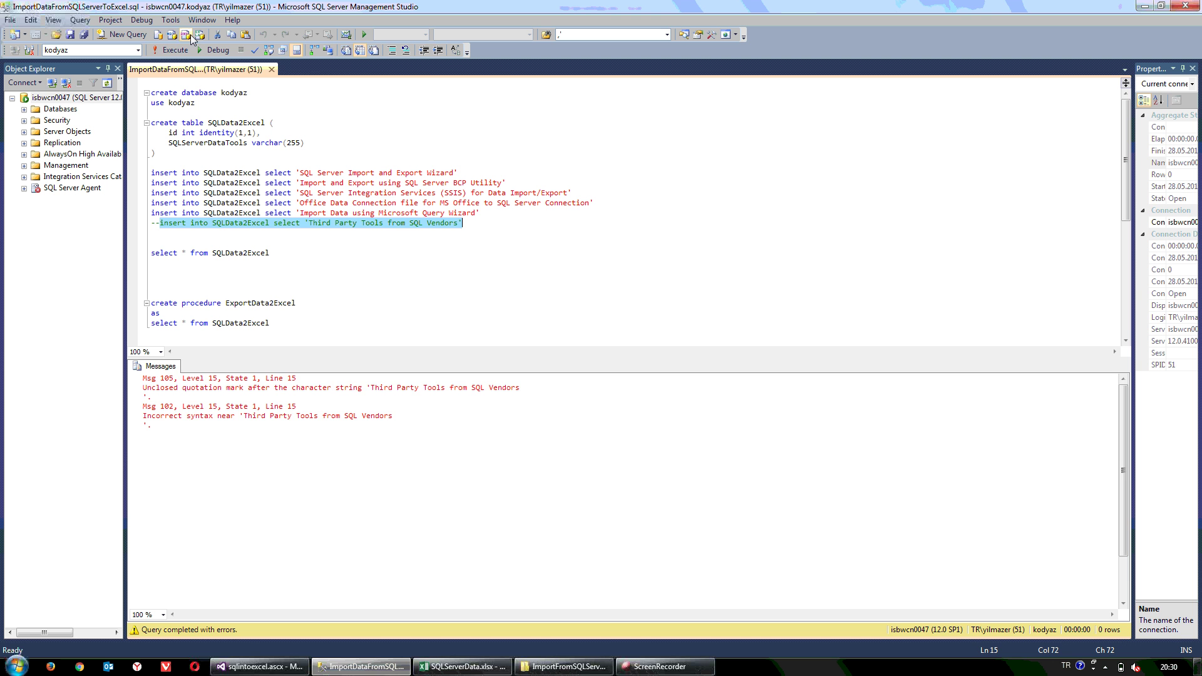
click(171, 50)
click(271, 244)
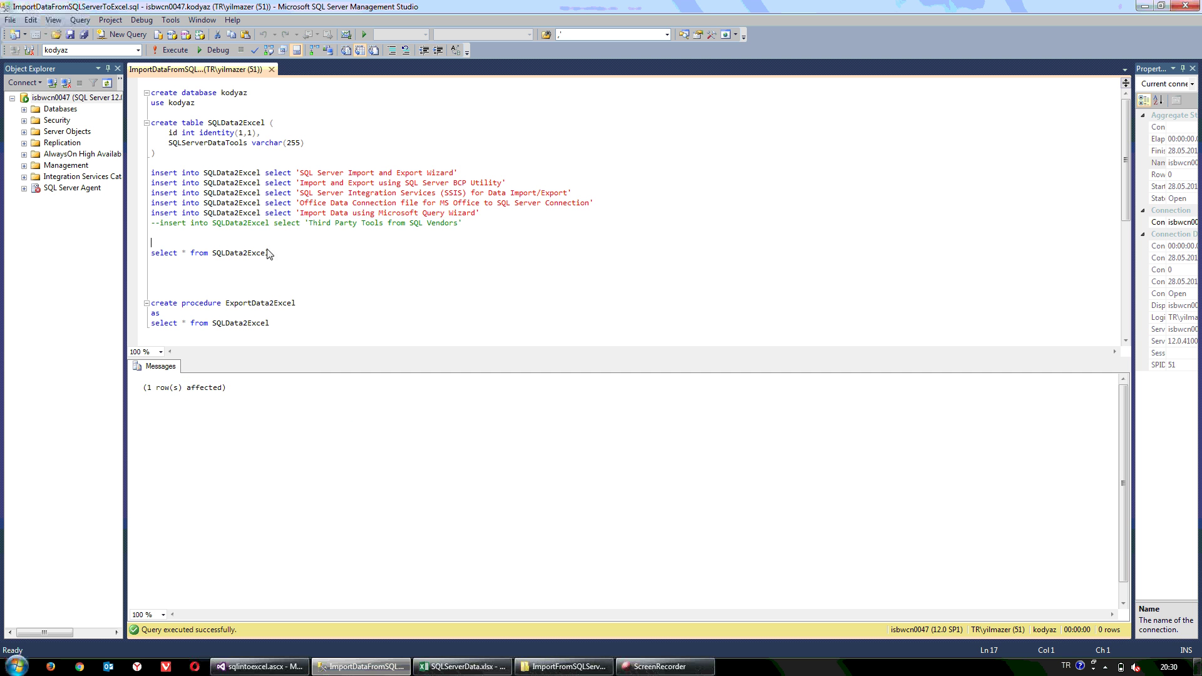
- Run select * from SQLData2Excel to confirm six rows, then return to Excel
shift+click(269, 253)
click(171, 51)
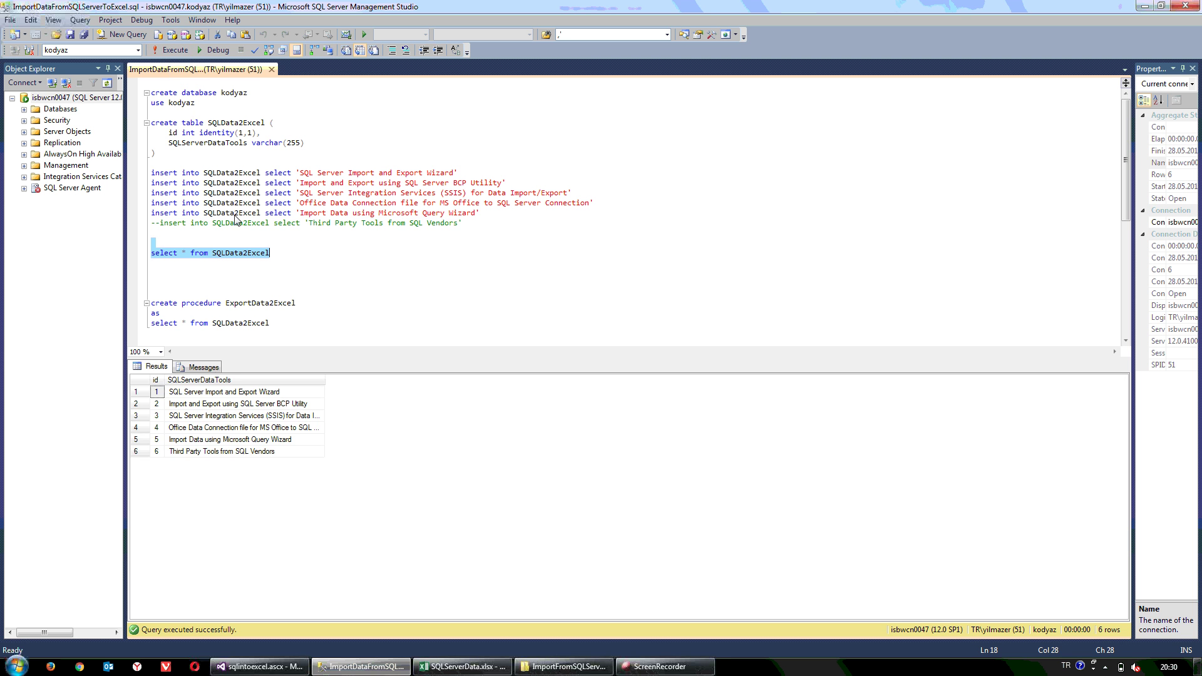
click(235, 457)
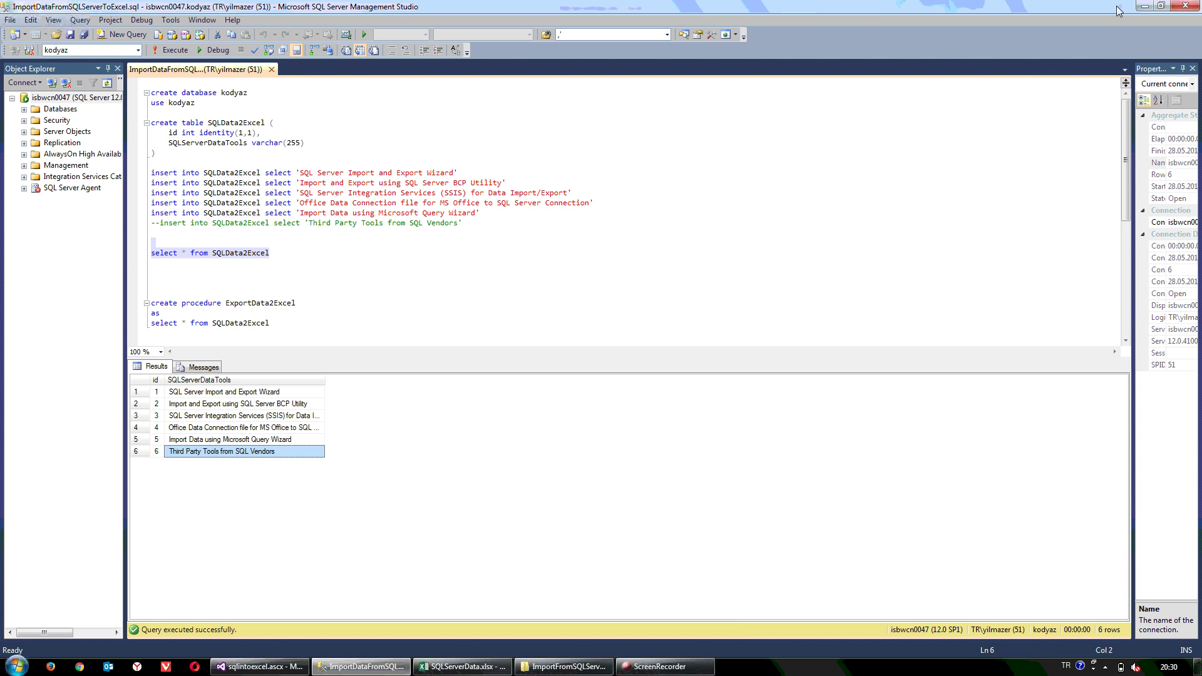
click(1145, 6)
click(451, 241)
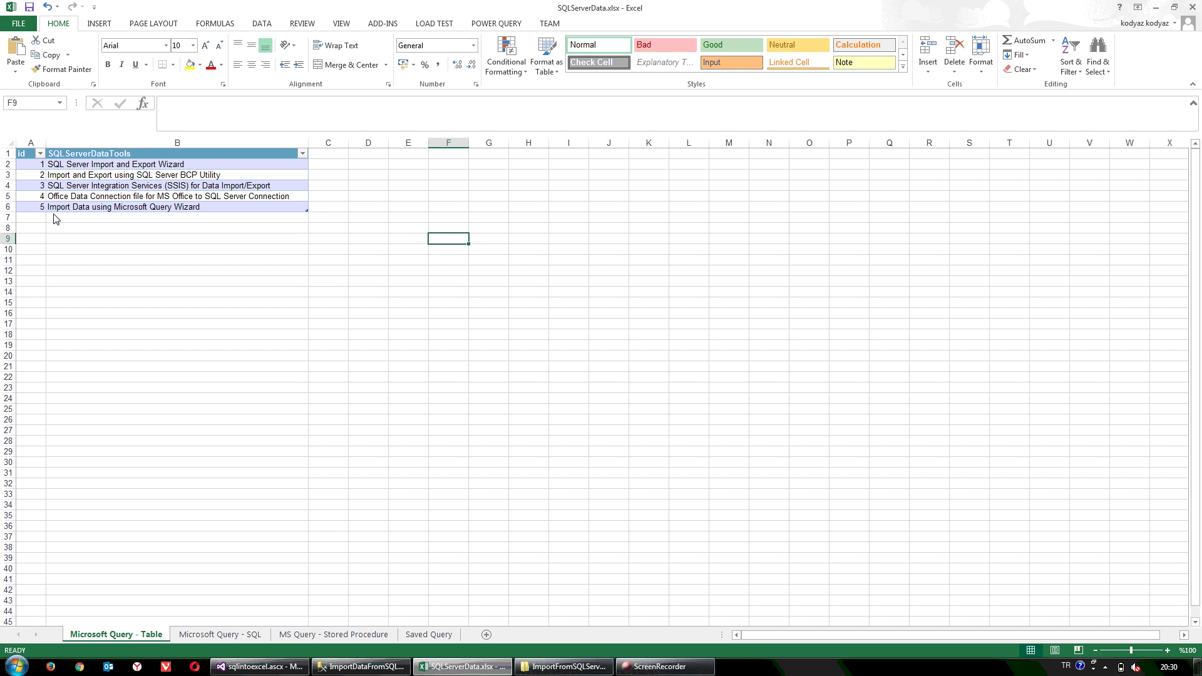
- Refresh All on the DATA tab, check the new row 7, and go to the Microsoft Query - SQL sheet
click(262, 24)
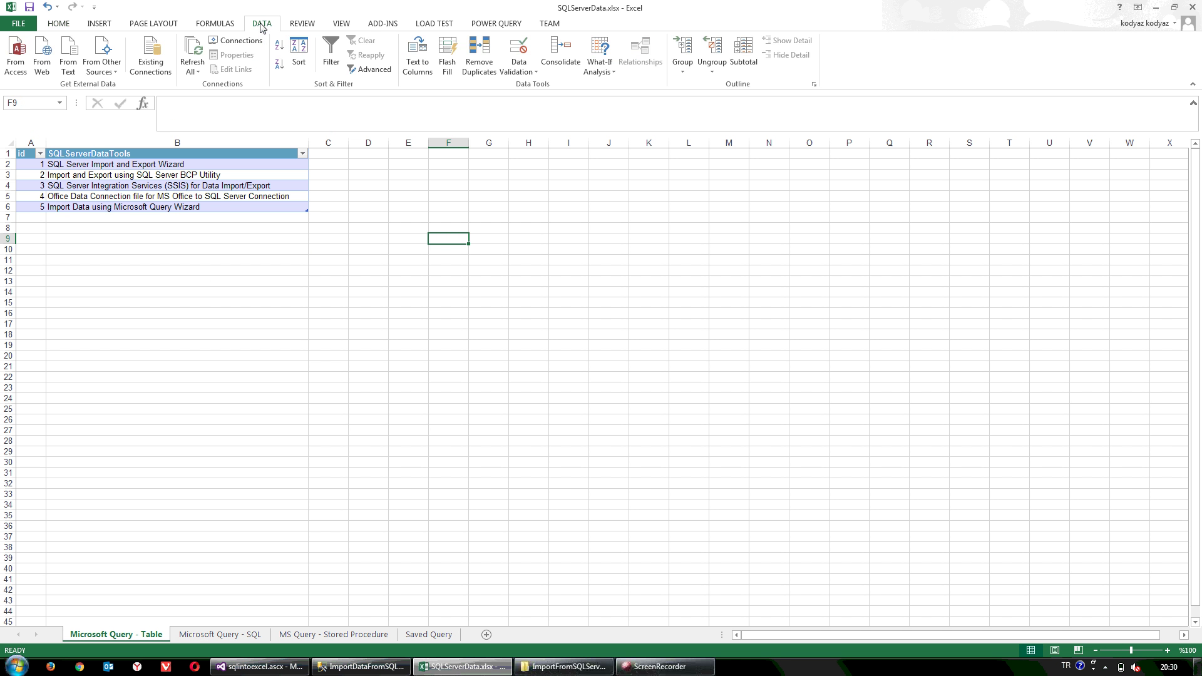
click(193, 55)
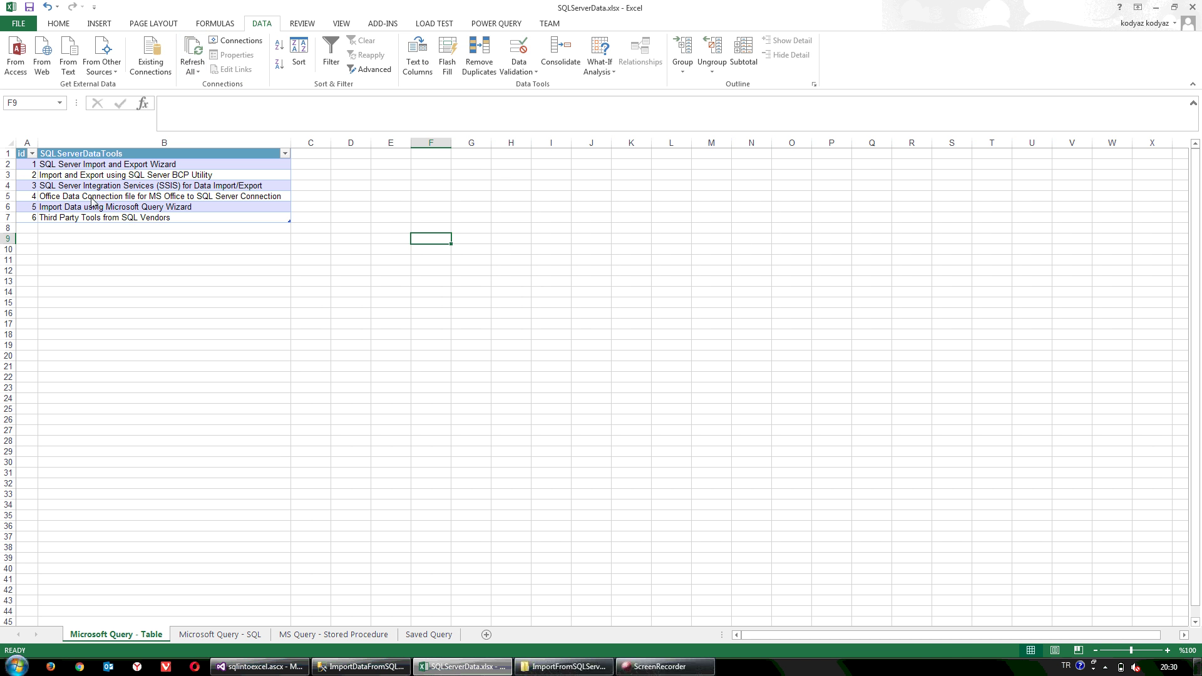
drag(38, 219, 88, 226)
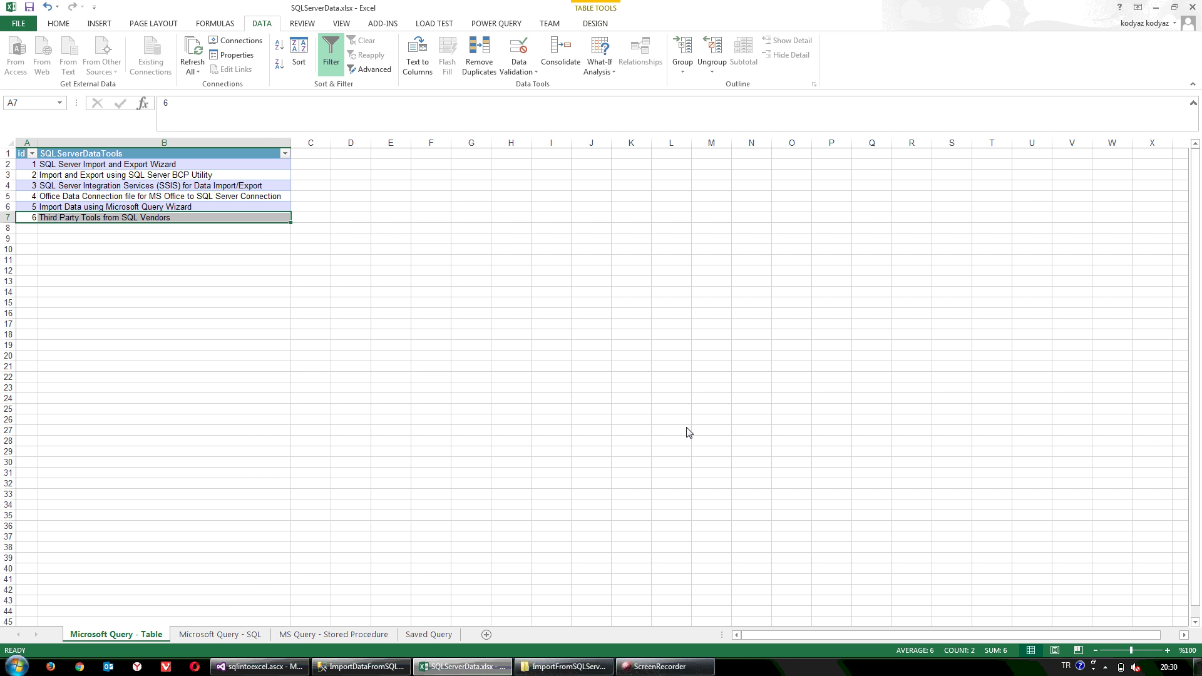
click(249, 637)
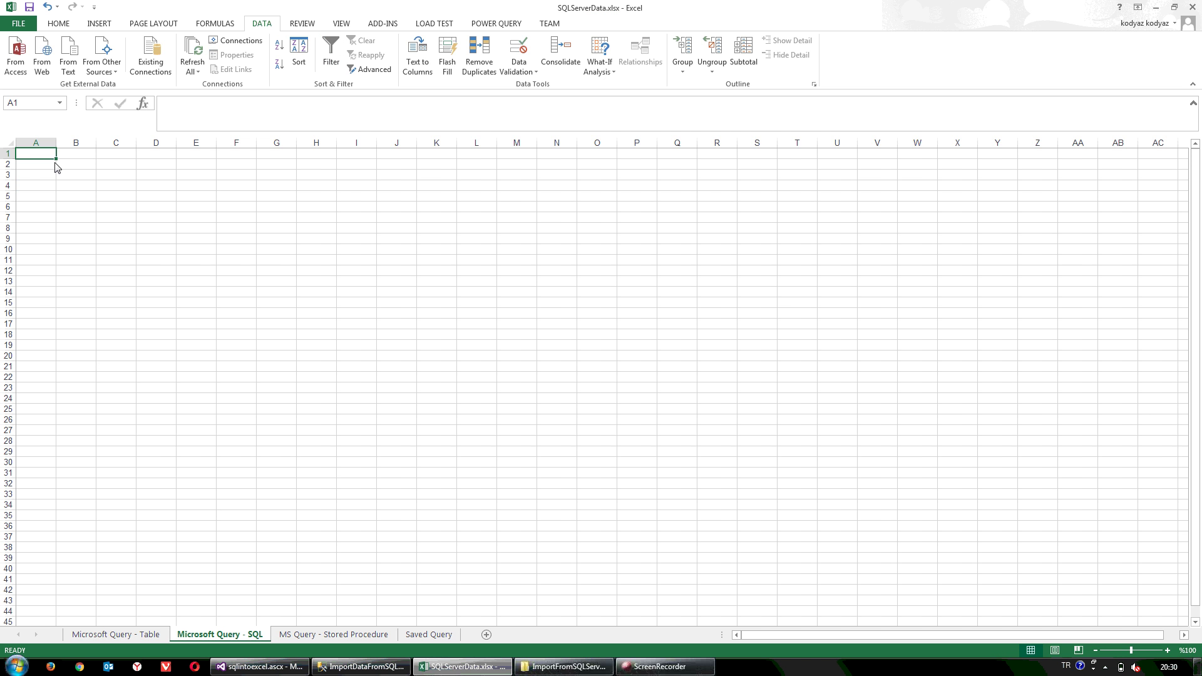
- Widen column A and start a Microsoft Query import with a new data source named sql2excel
drag(56, 143, 80, 143)
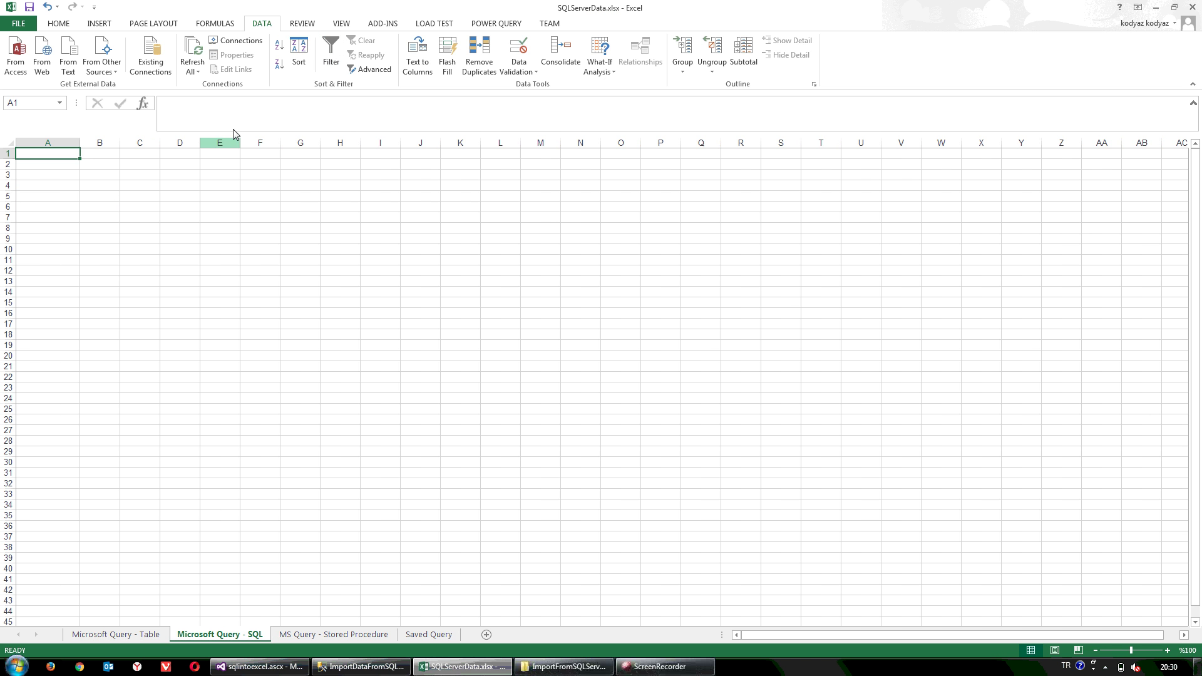
click(114, 76)
click(157, 285)
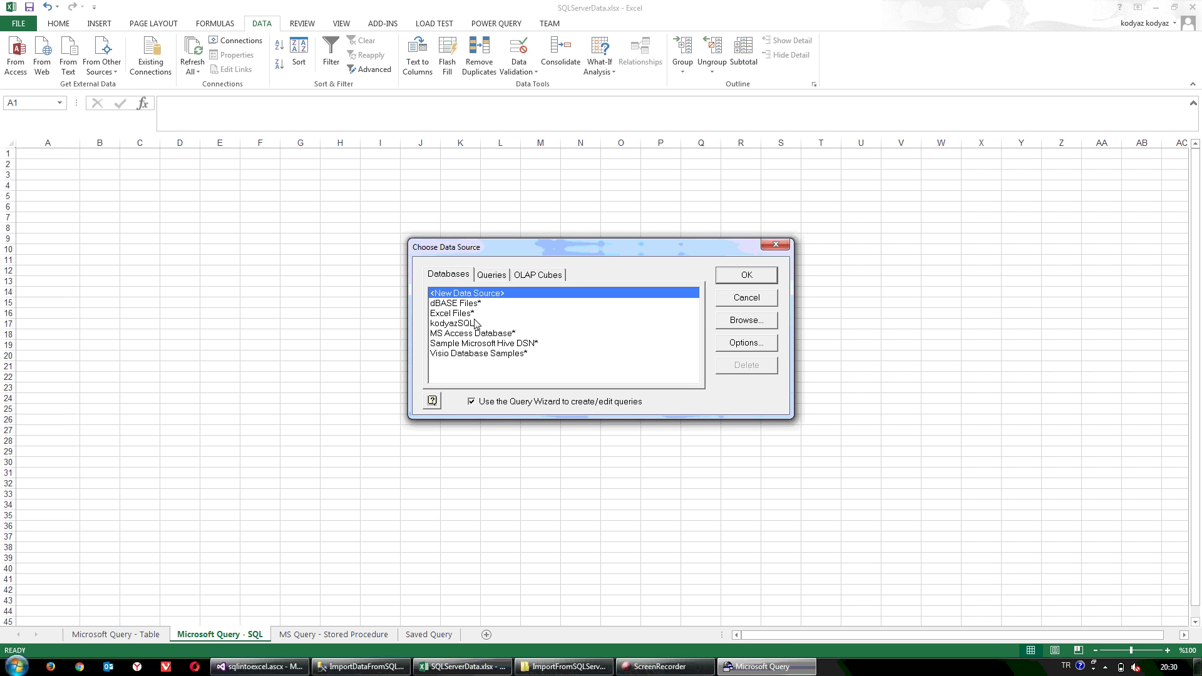
click(490, 324)
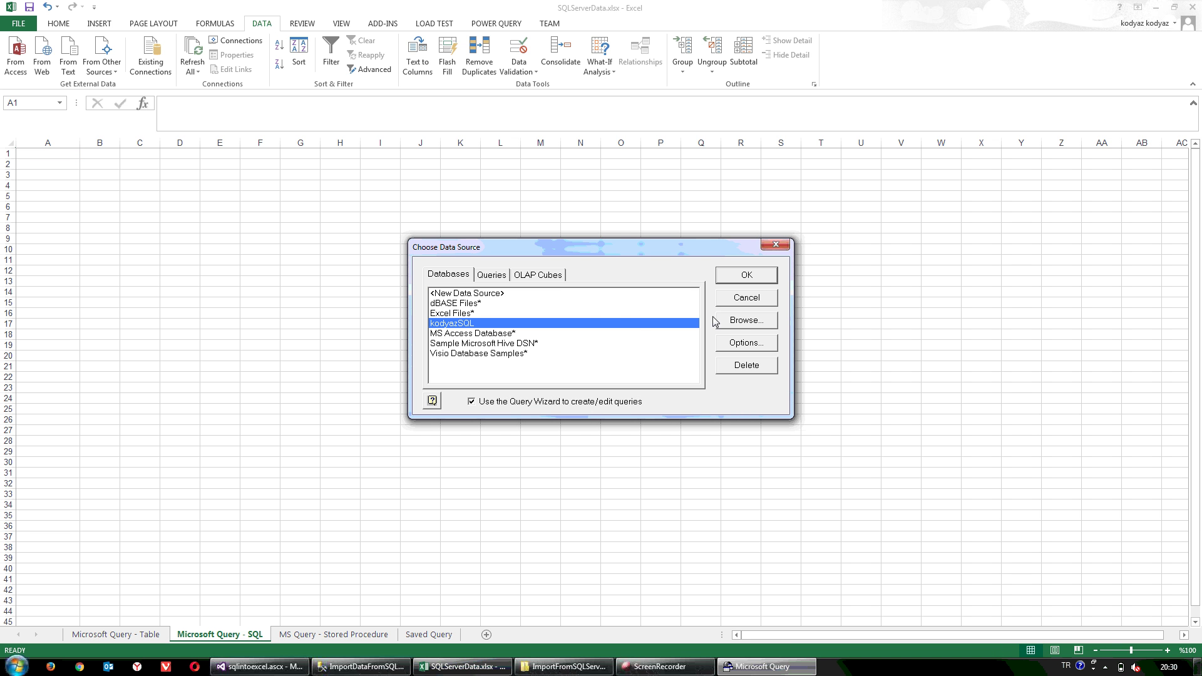
click(471, 294)
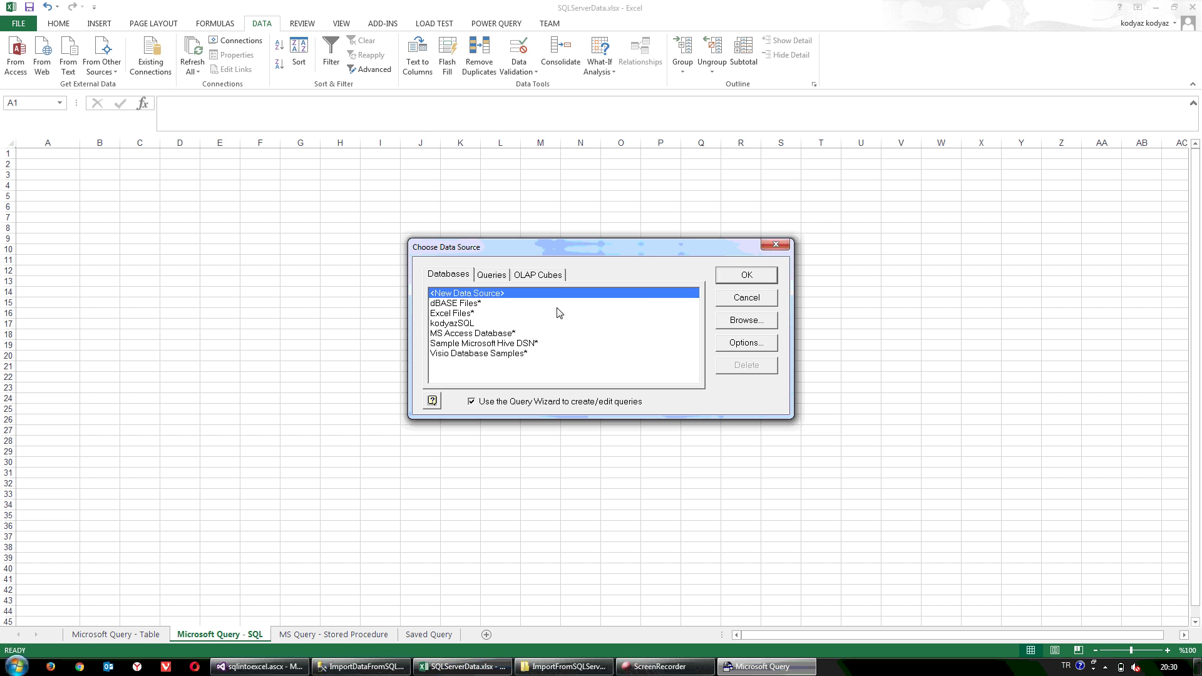
click(734, 279)
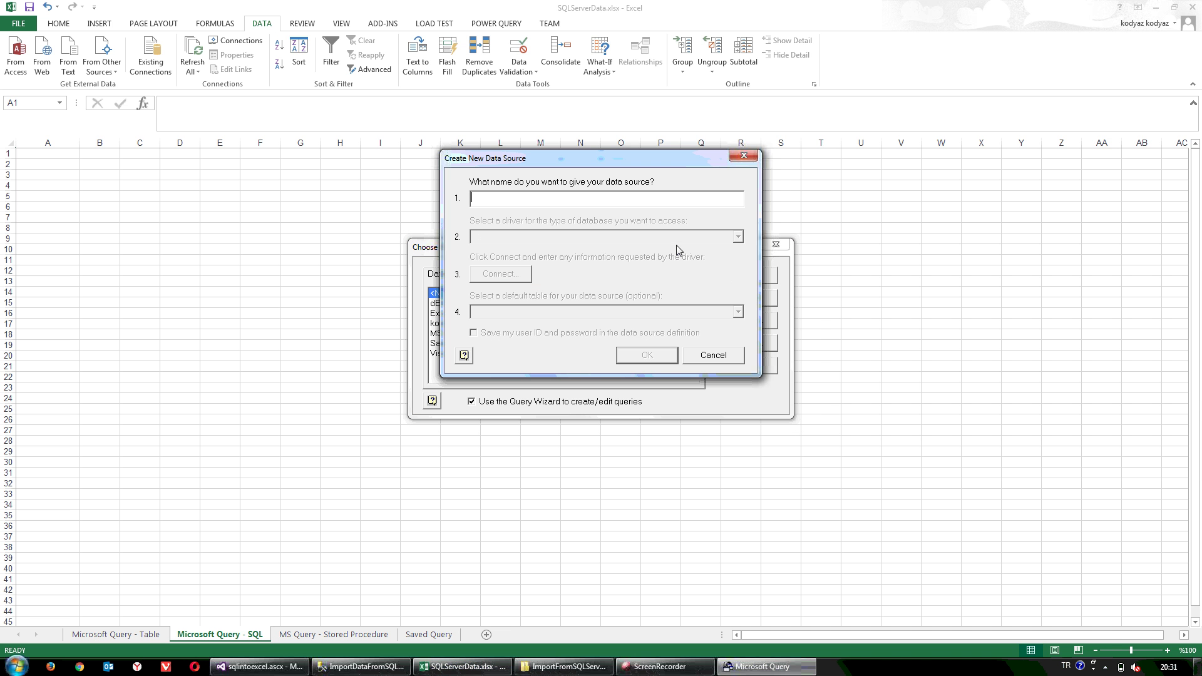
text(K)
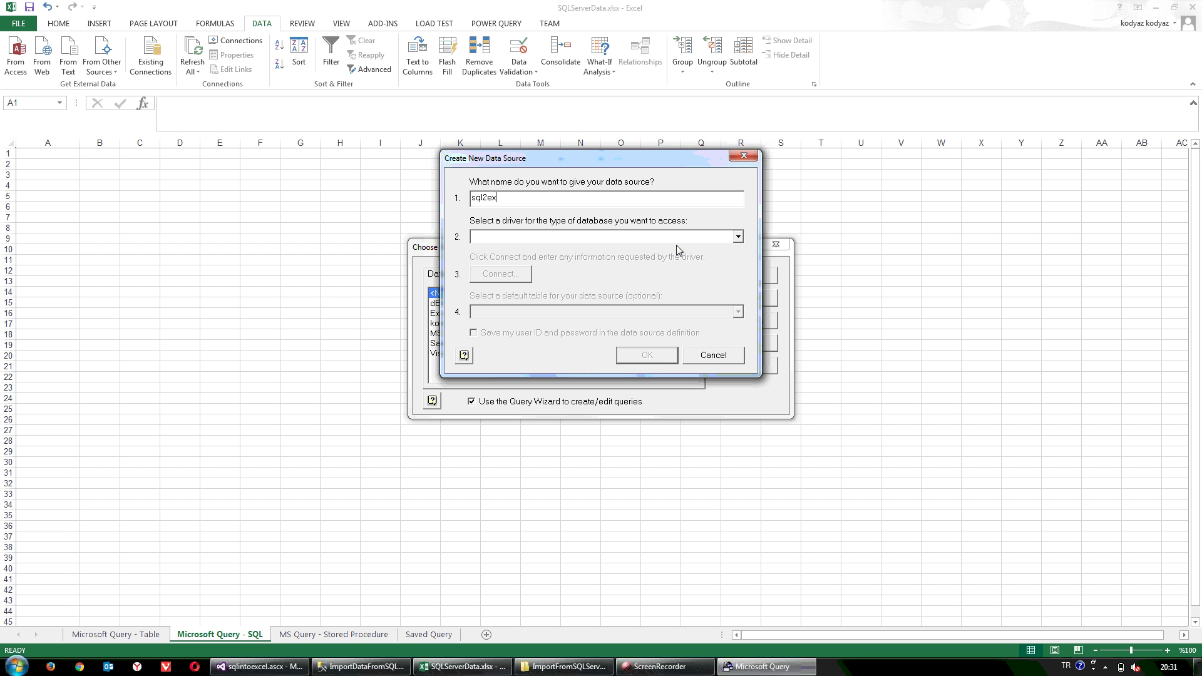
- Select ODBC Driver 11 for SQL Server as the sql2excel driver
key(Tab)
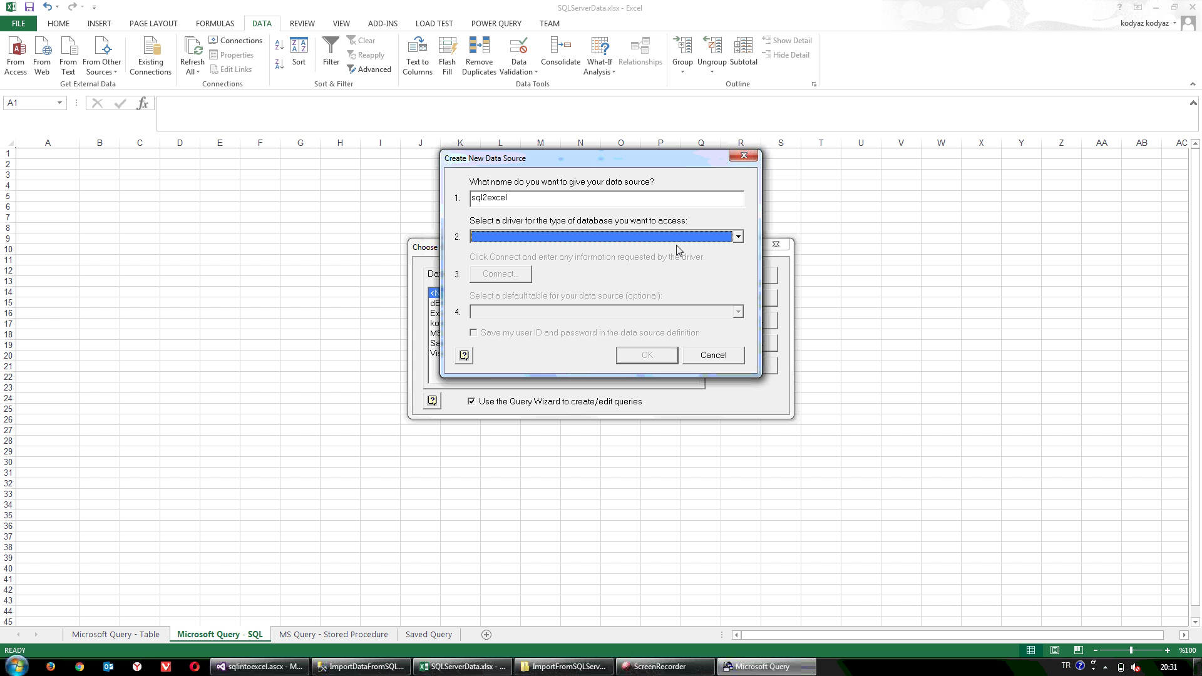
key(s)
click(665, 238)
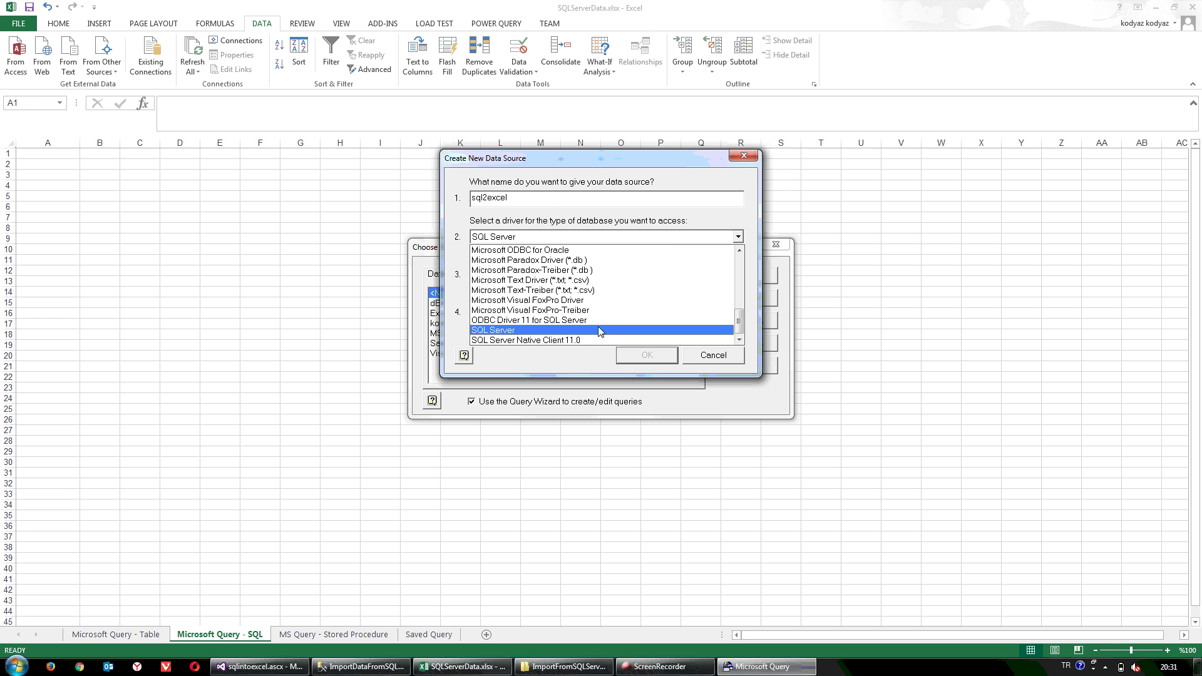
click(599, 326)
- Connect to localhost with a trusted connection and kodyaz as the database
click(514, 279)
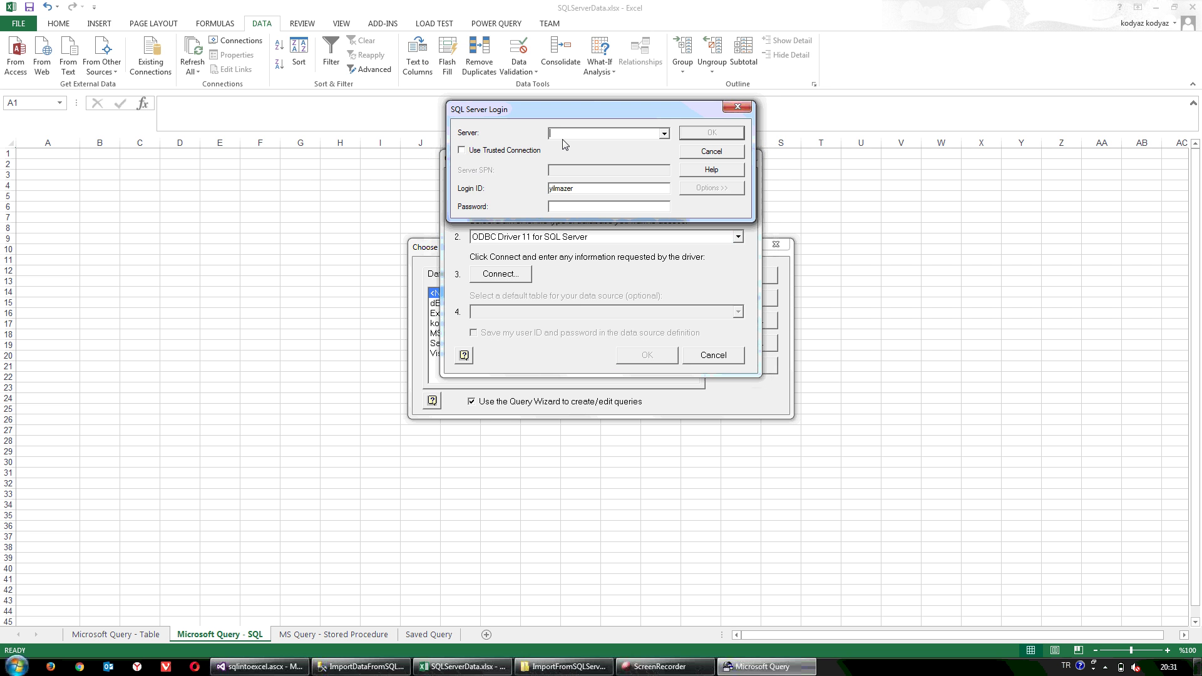
text(localhost)
click(536, 151)
click(695, 188)
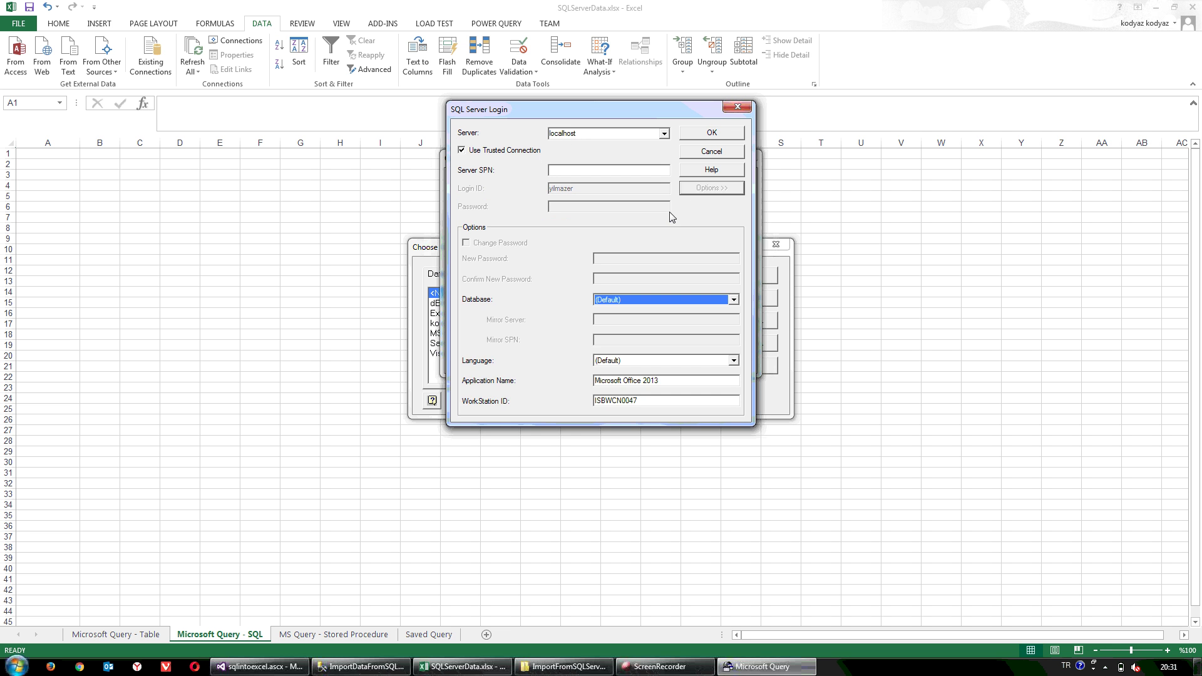
click(645, 299)
key(Down)
key(Down)
key(Down)
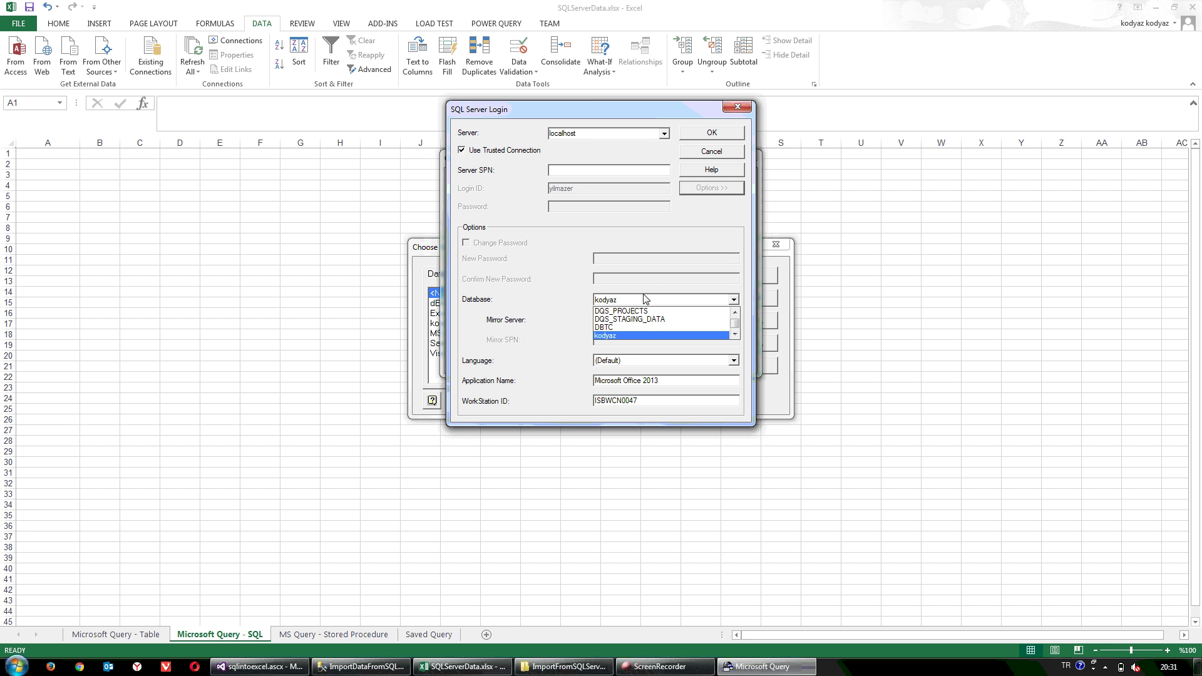
click(624, 337)
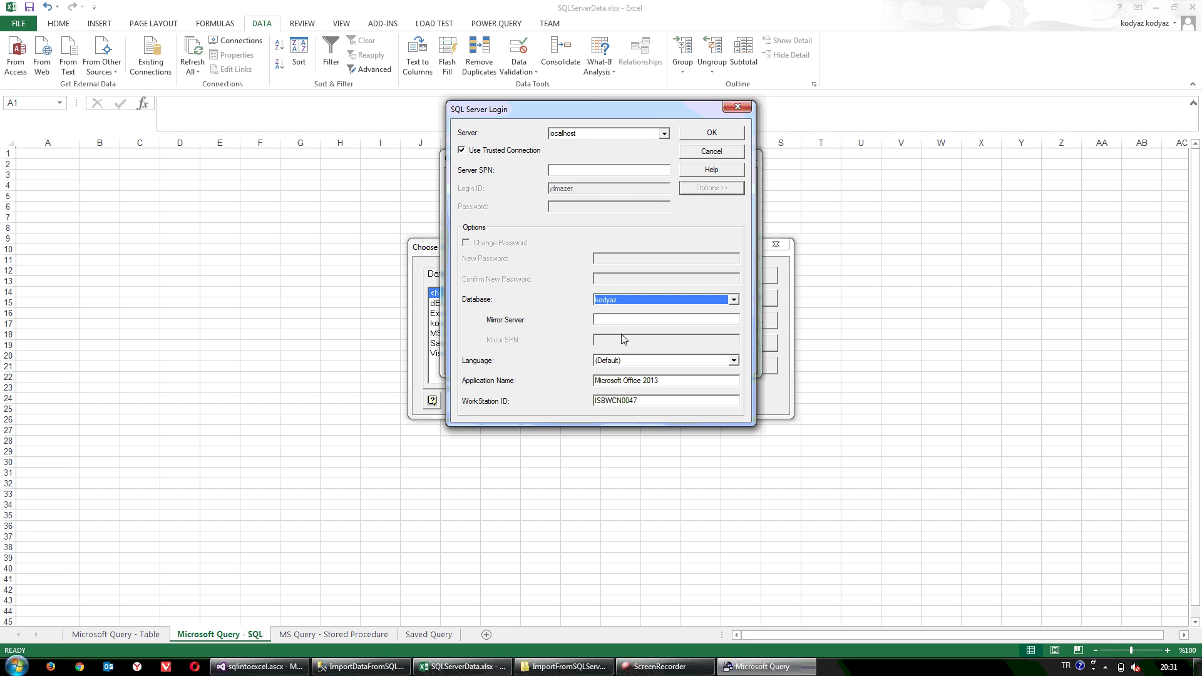
click(720, 130)
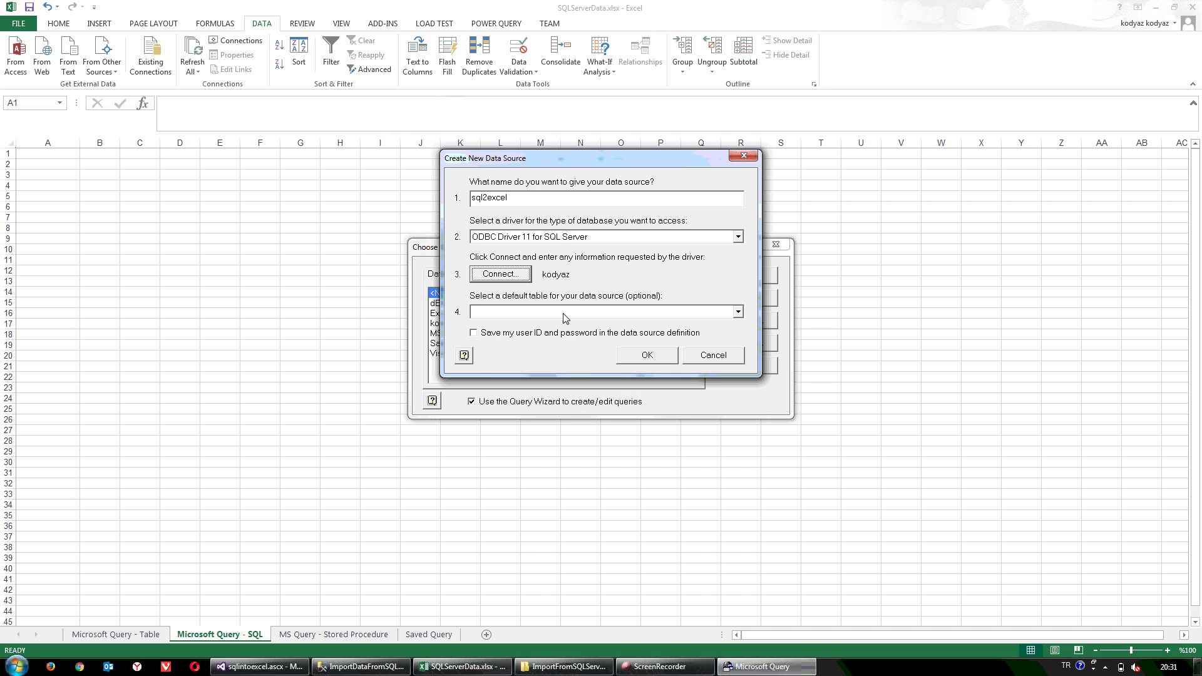
- Save sql2excel without a default table and open Microsoft Query with no tables added
click(559, 311)
click(646, 280)
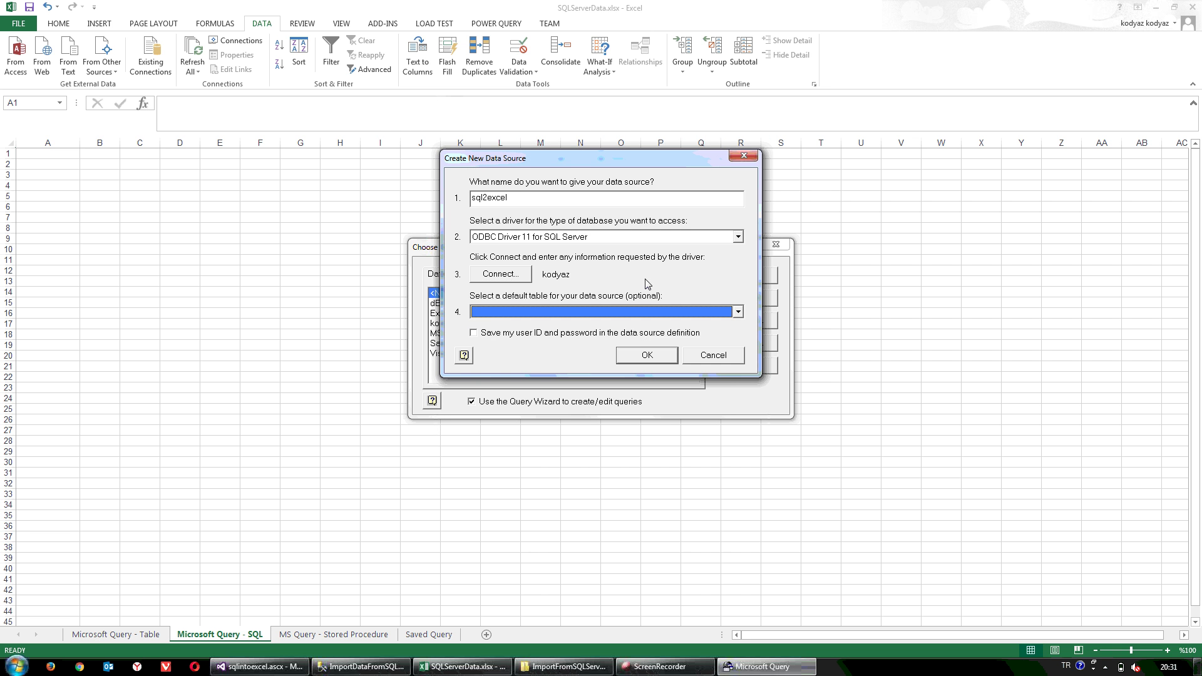
click(644, 355)
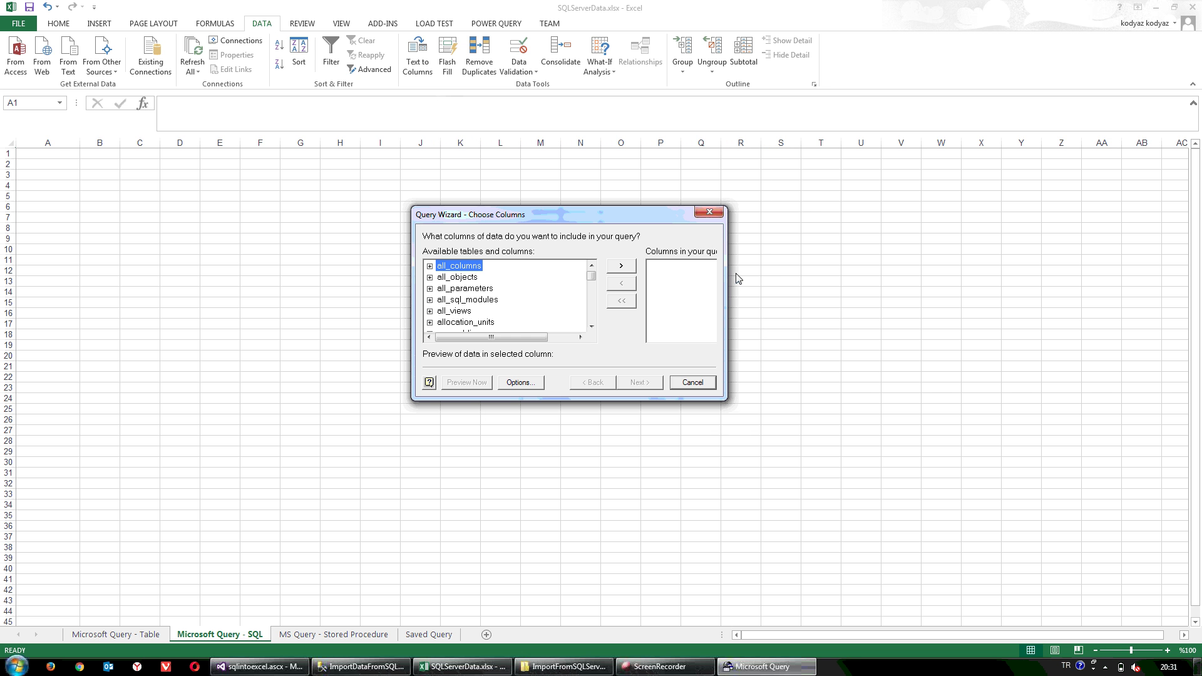
click(692, 383)
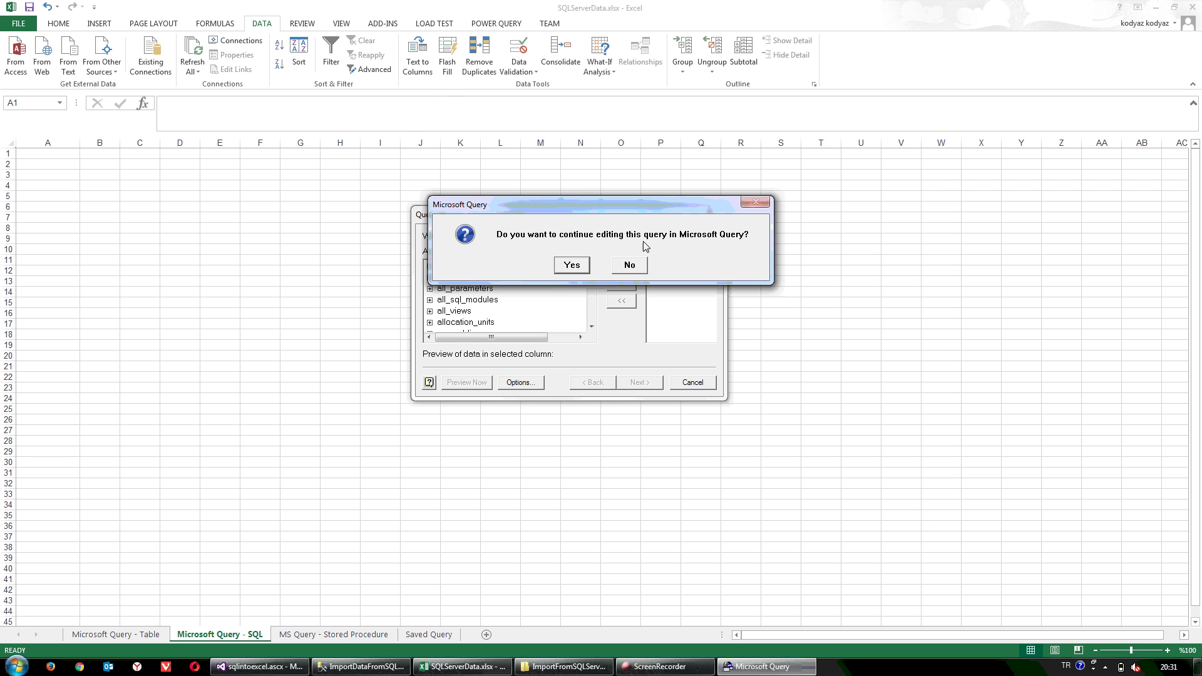
click(581, 269)
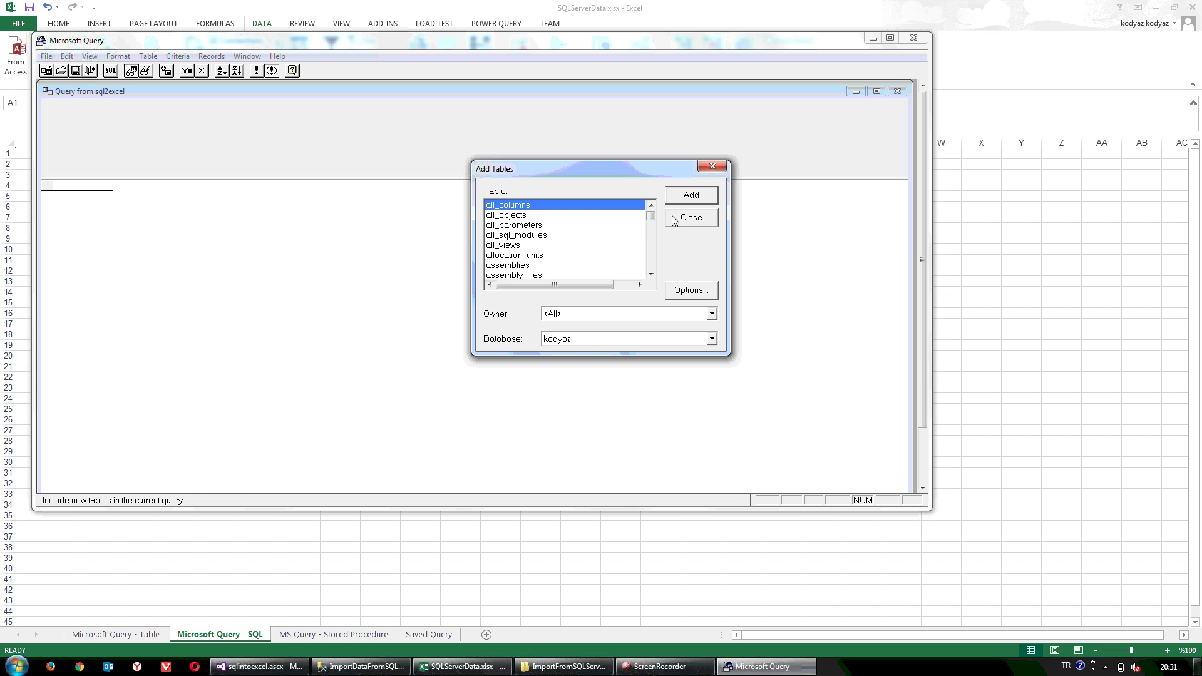
drag(651, 217, 653, 270)
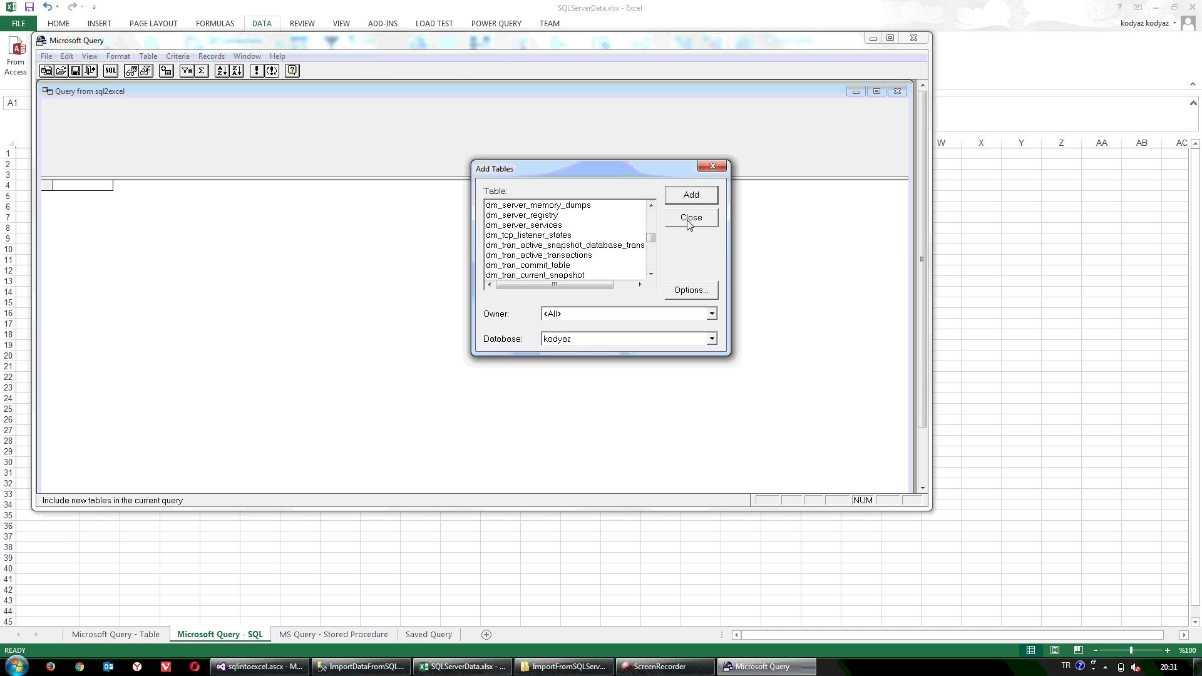
click(689, 223)
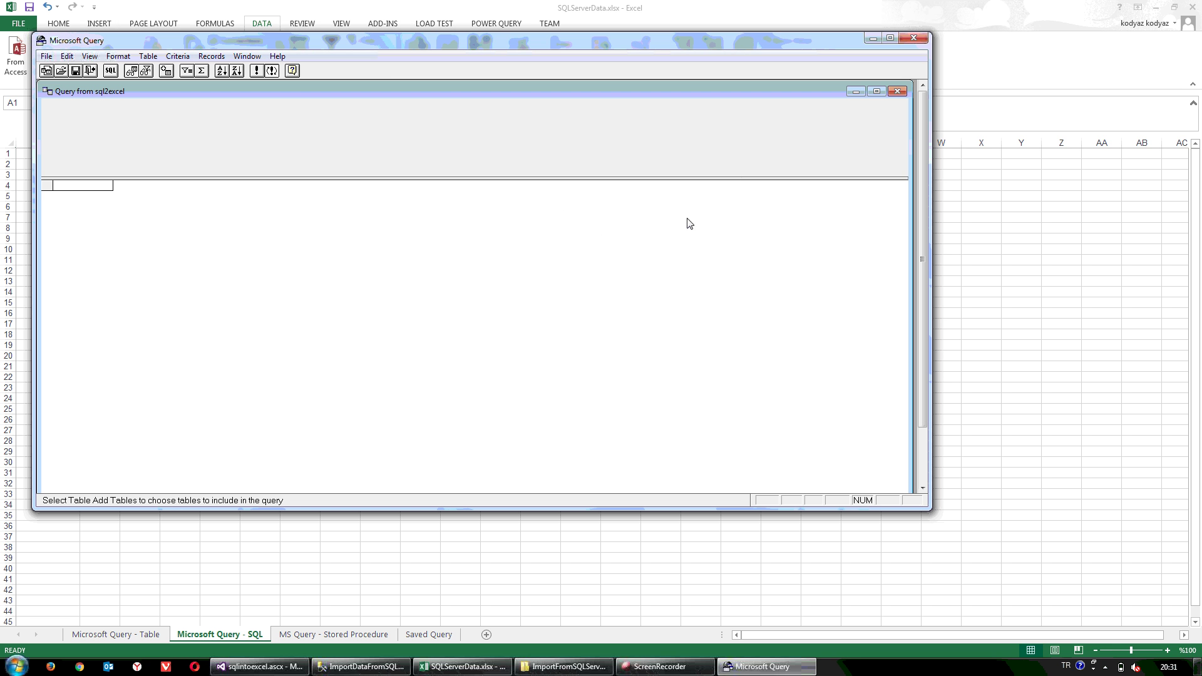
- Paste select * from SQLData2Excel from the script into the SQL box and run it
click(111, 71)
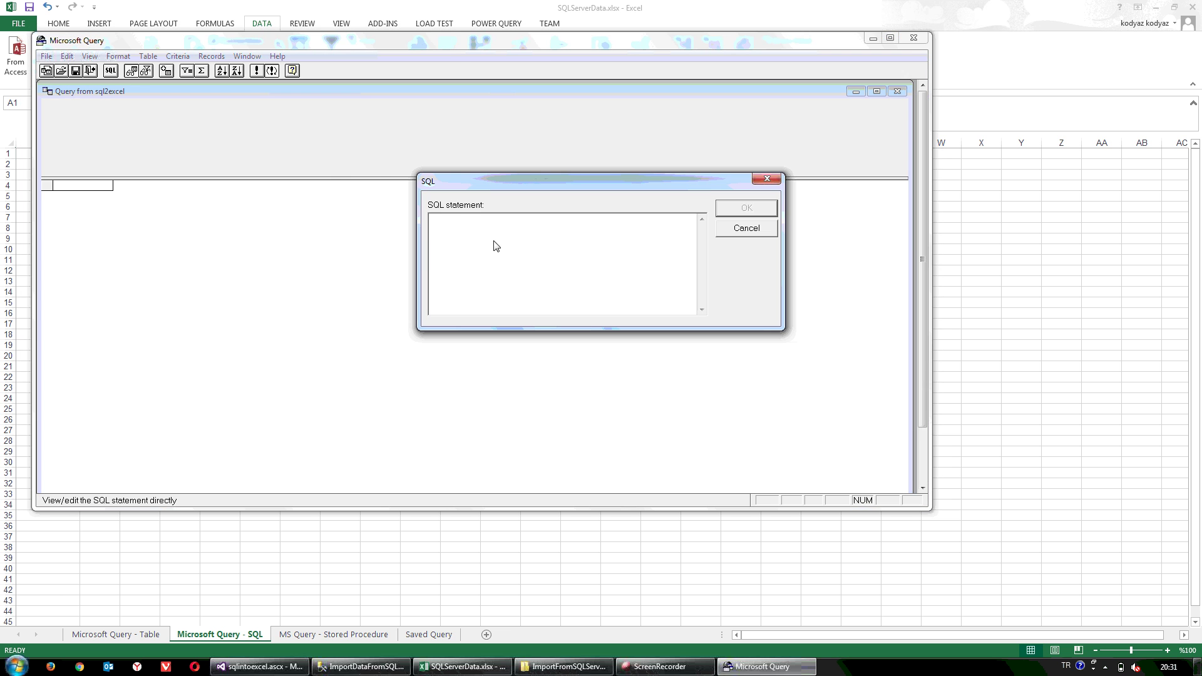
click(362, 667)
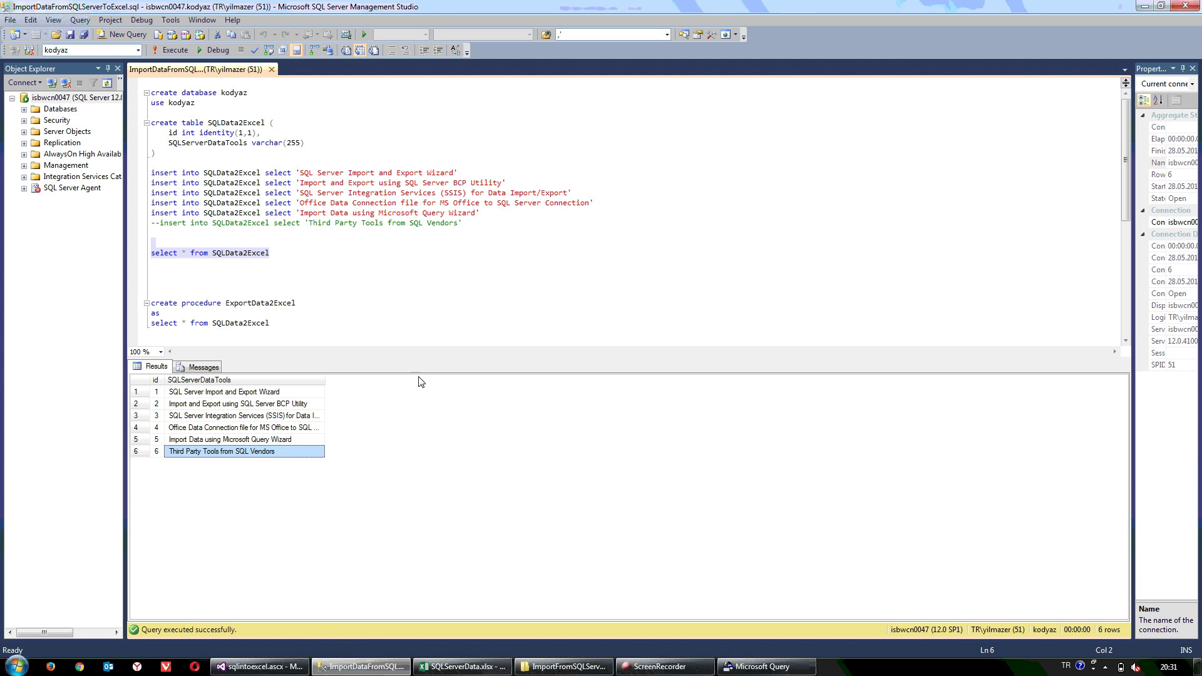
drag(201, 242, 301, 255)
key(ctrl+c)
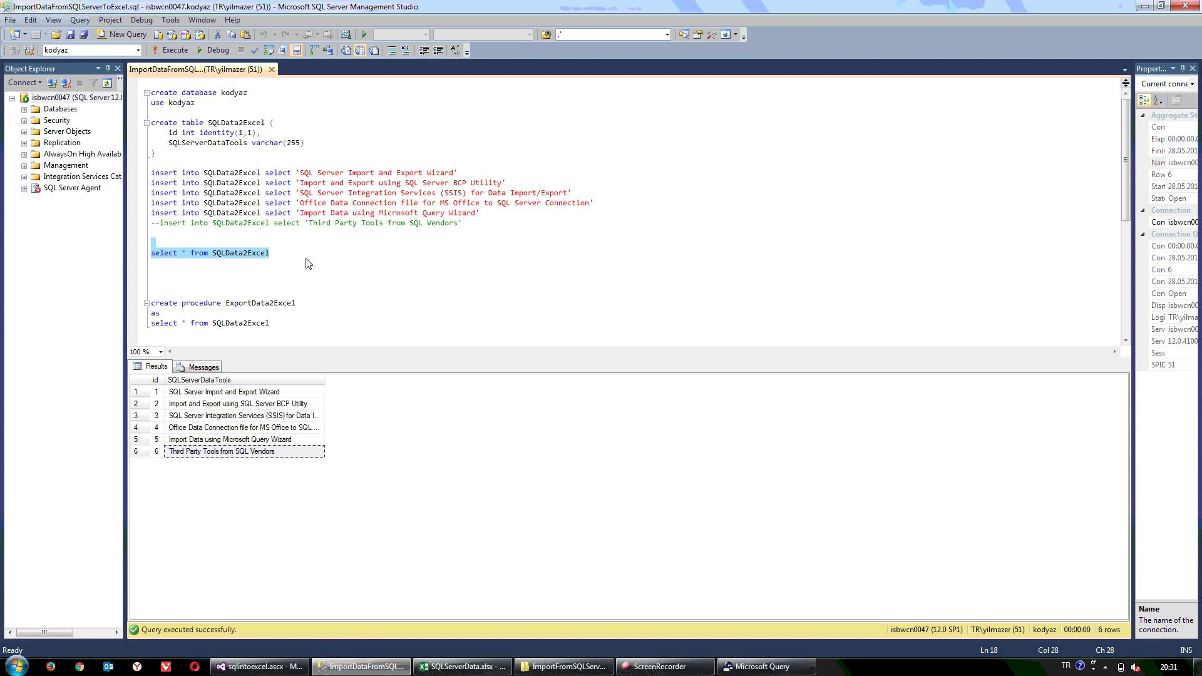
click(1144, 7)
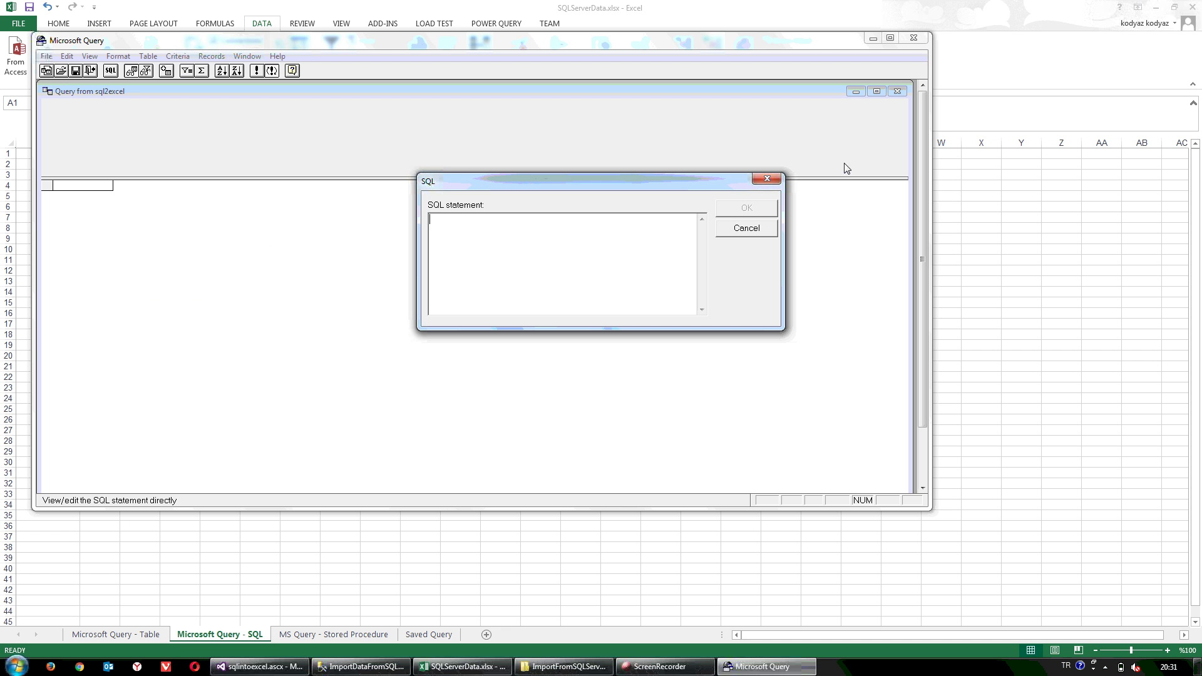
key(ctrl+v)
click(728, 210)
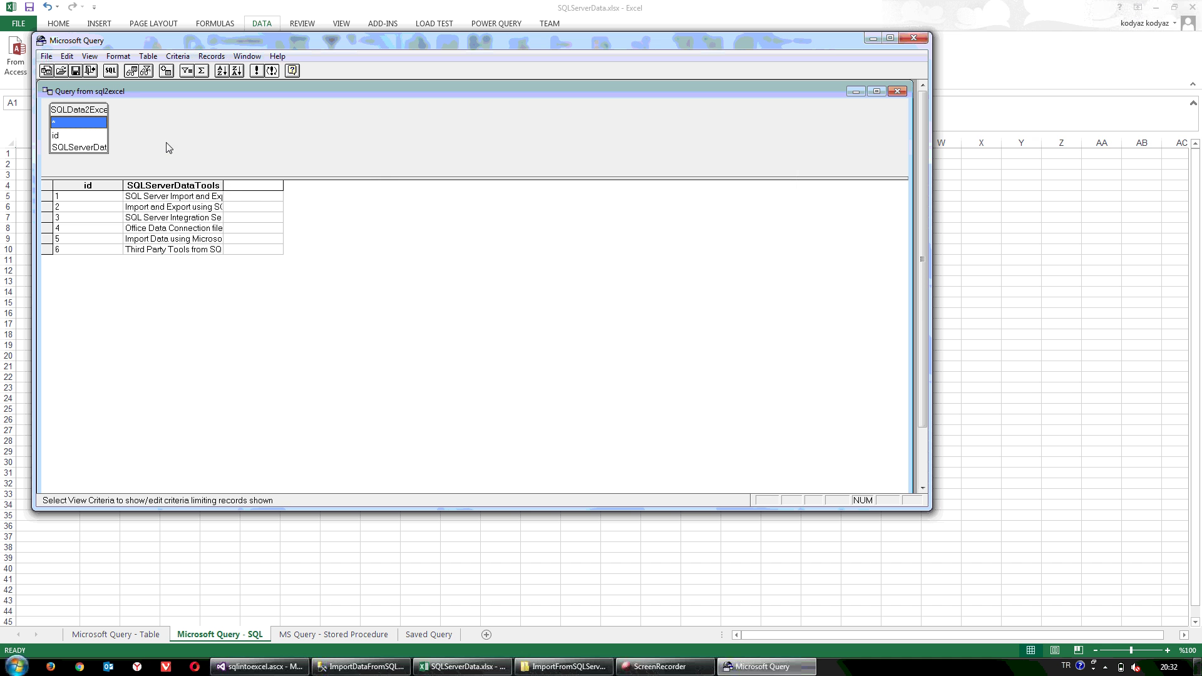
- Load the SQLServerDataTools results as a table at A1, then open the Stored Procedure sheet
click(91, 72)
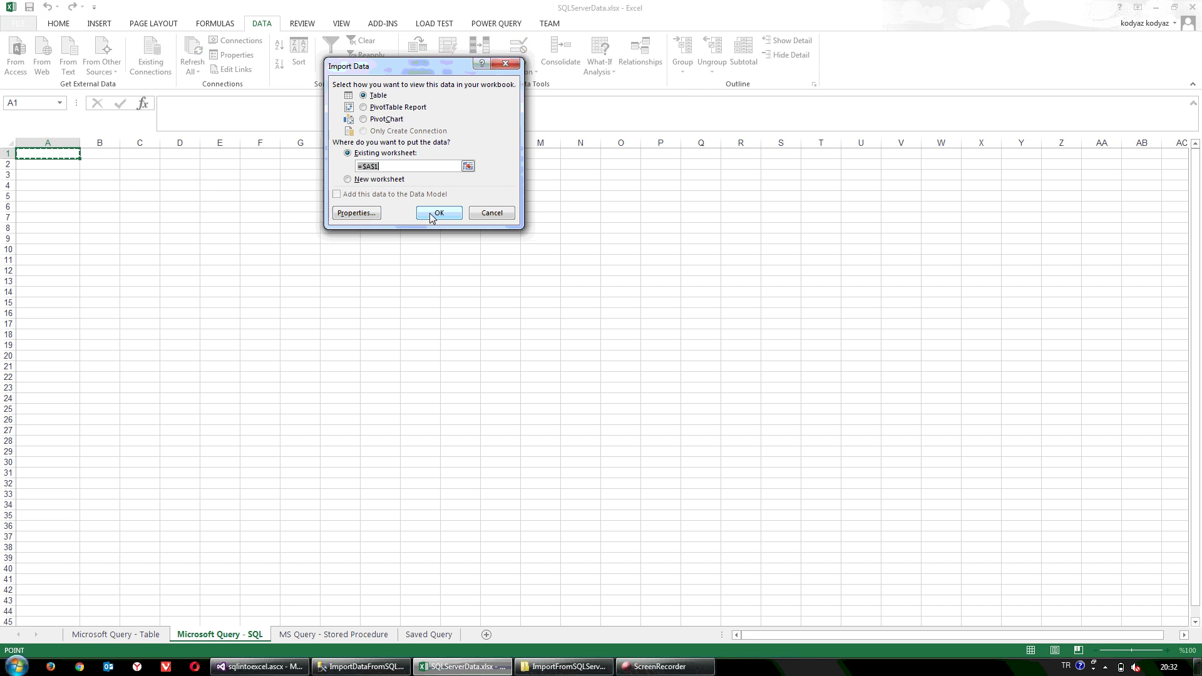
click(425, 216)
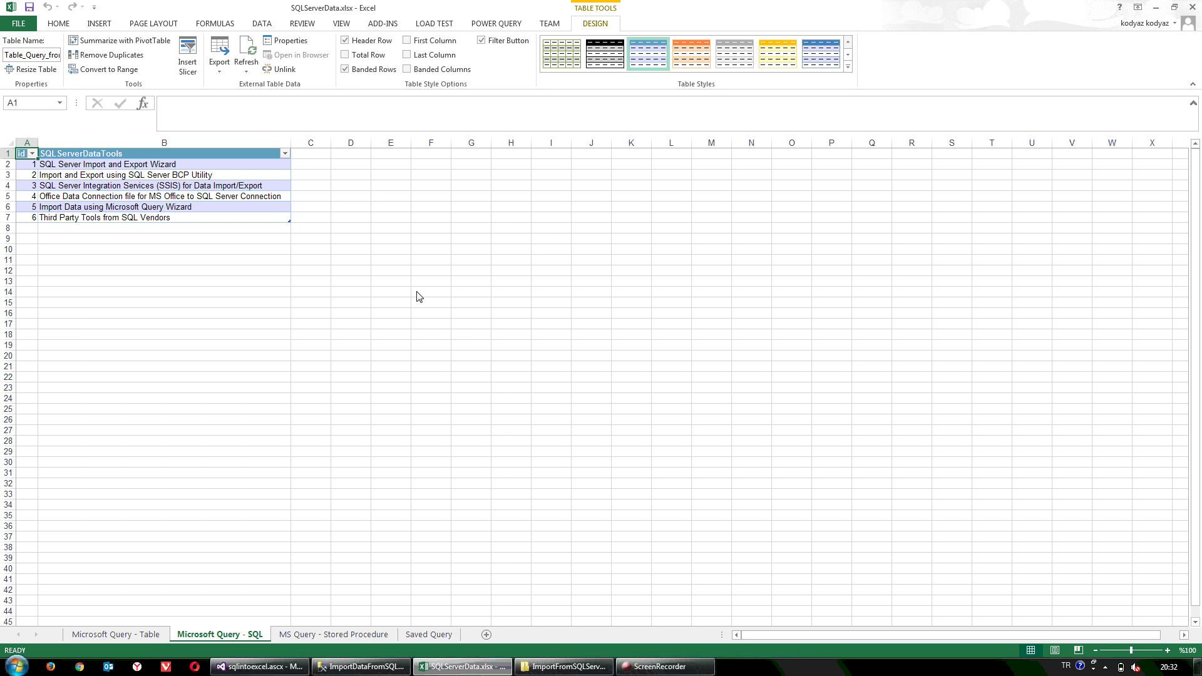
click(363, 636)
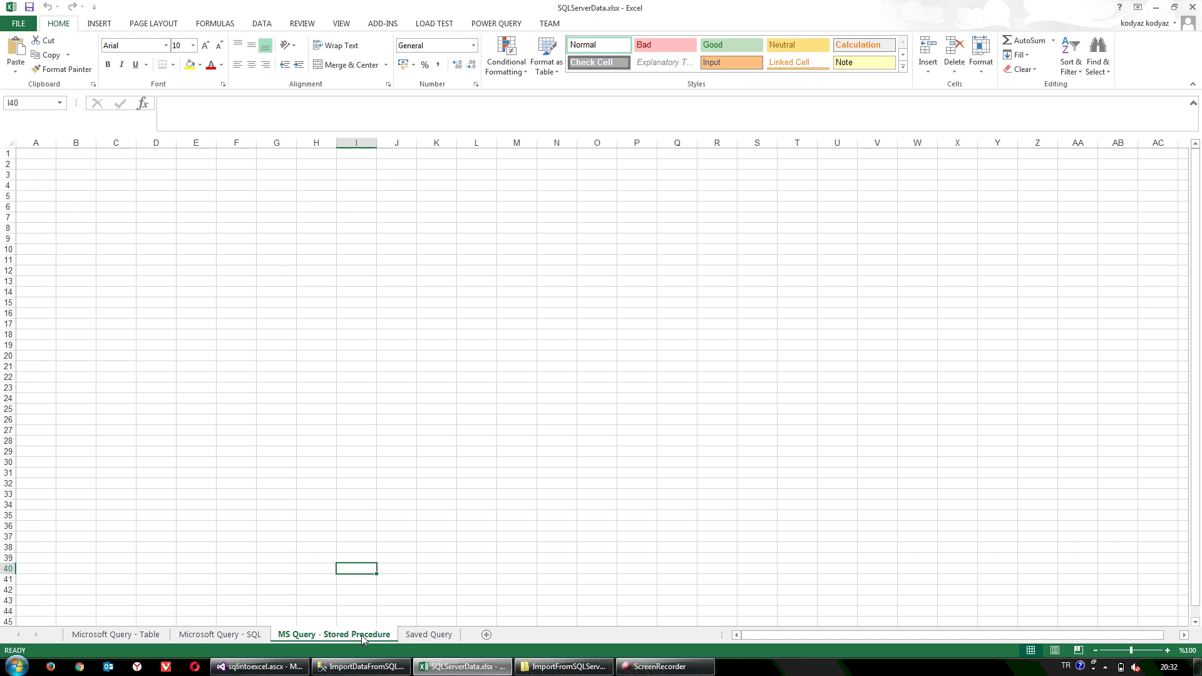
click(382, 665)
- Create the ExportData2Excel stored procedure by executing its CREATE PROCEDURE block
click(233, 313)
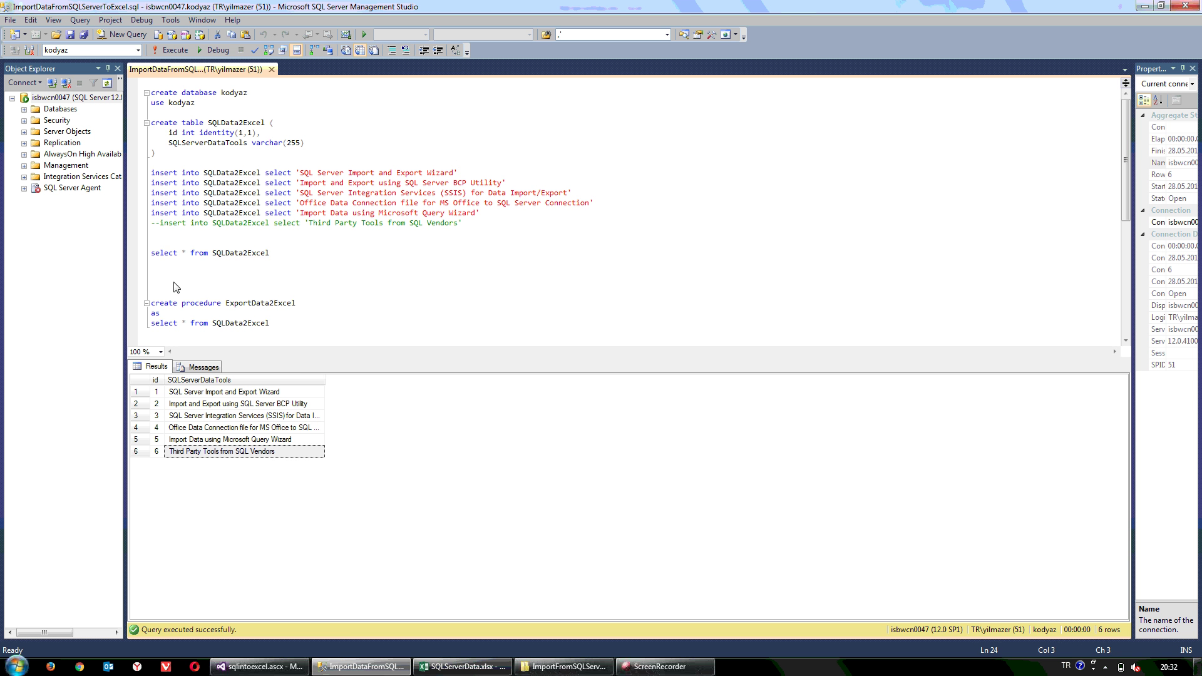
drag(175, 283, 324, 324)
click(170, 50)
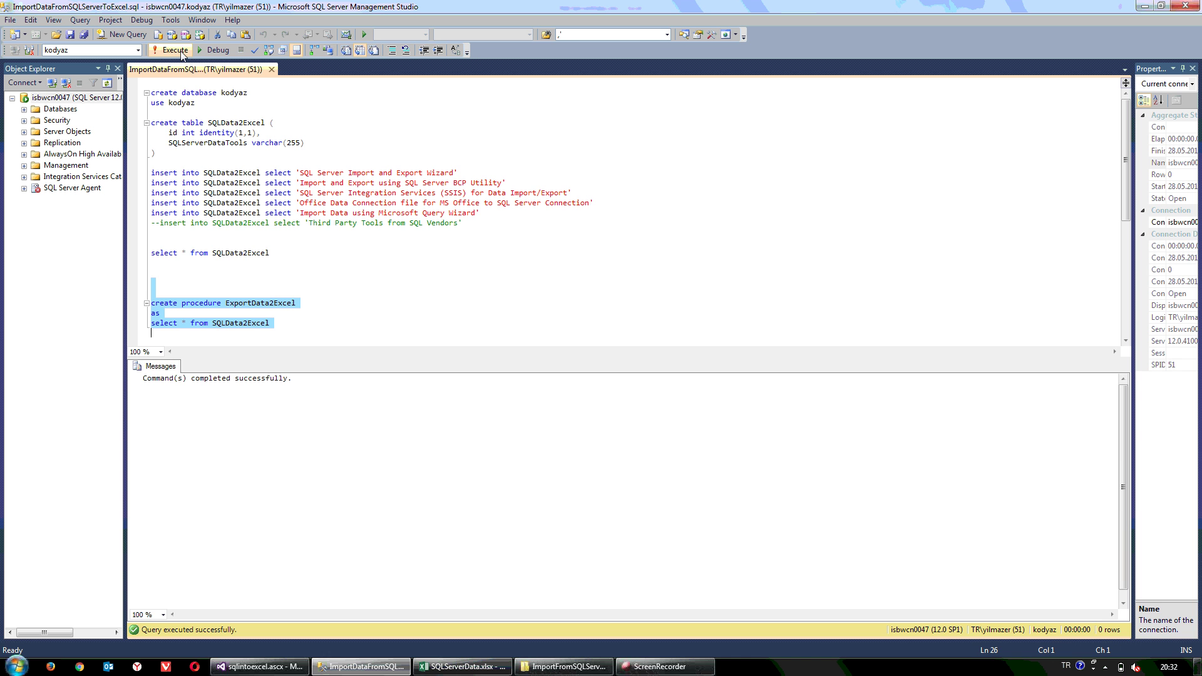
- Add and run 'exec ExportData2Excel', confirming it returns six rows
double_click(269, 307)
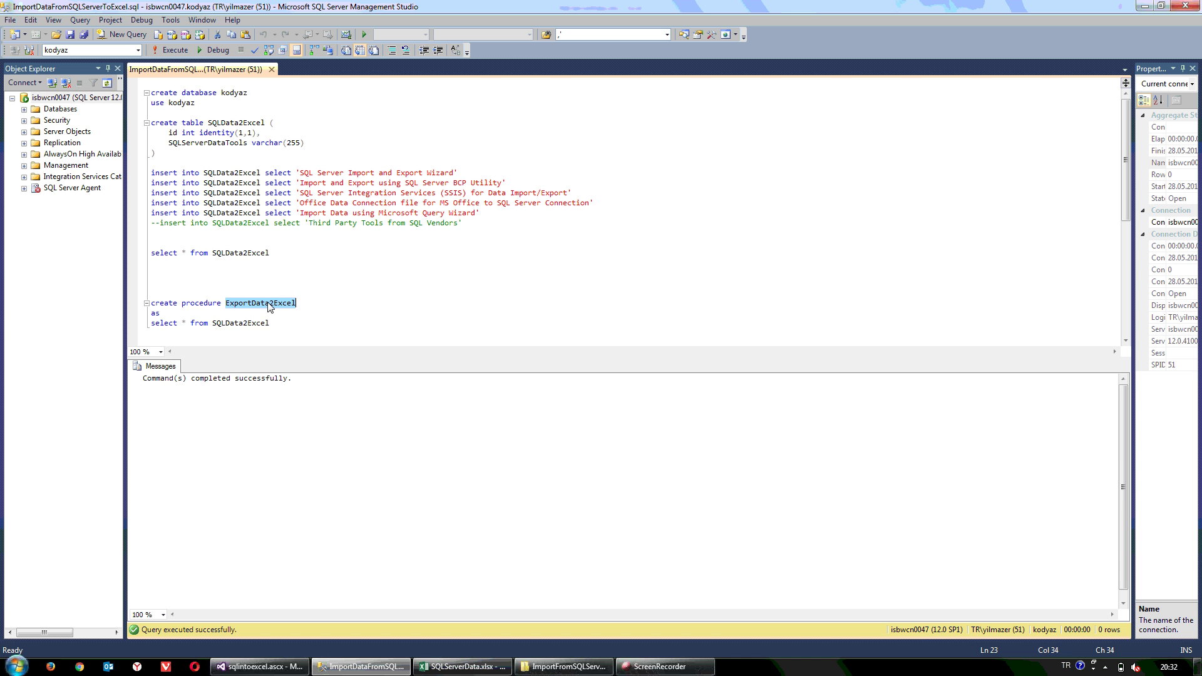
scroll(290, 321, down, 3)
click(309, 301)
key(Return)
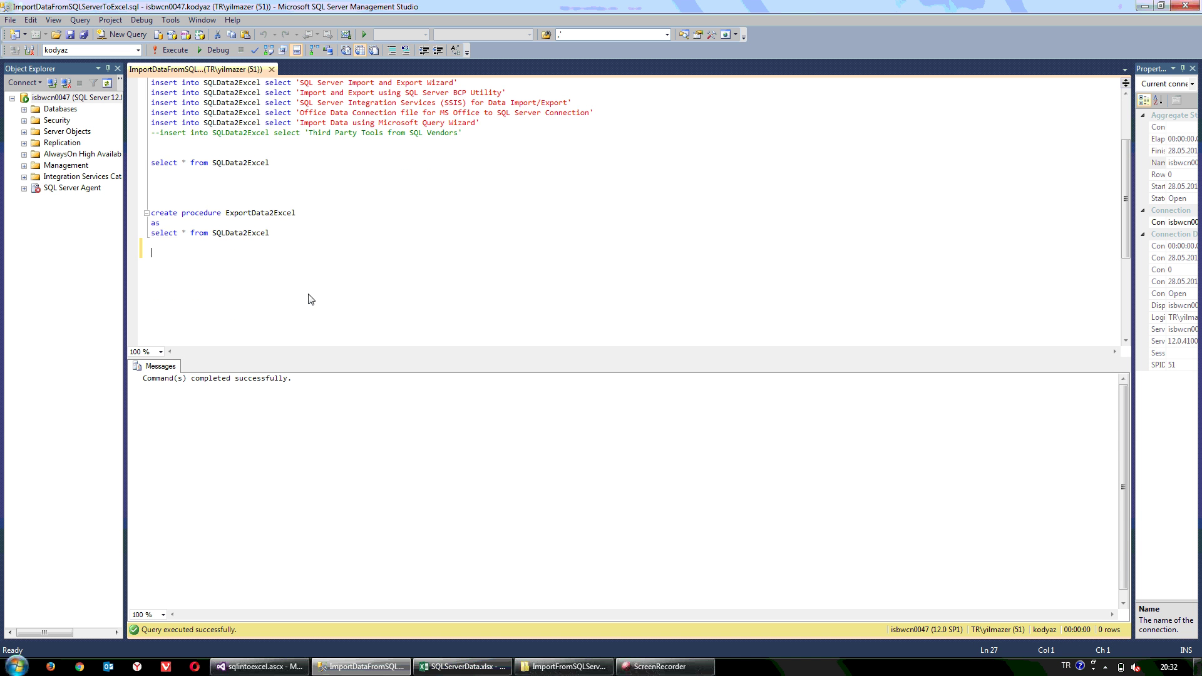
key(Return)
text(exec ExportData2Excel)
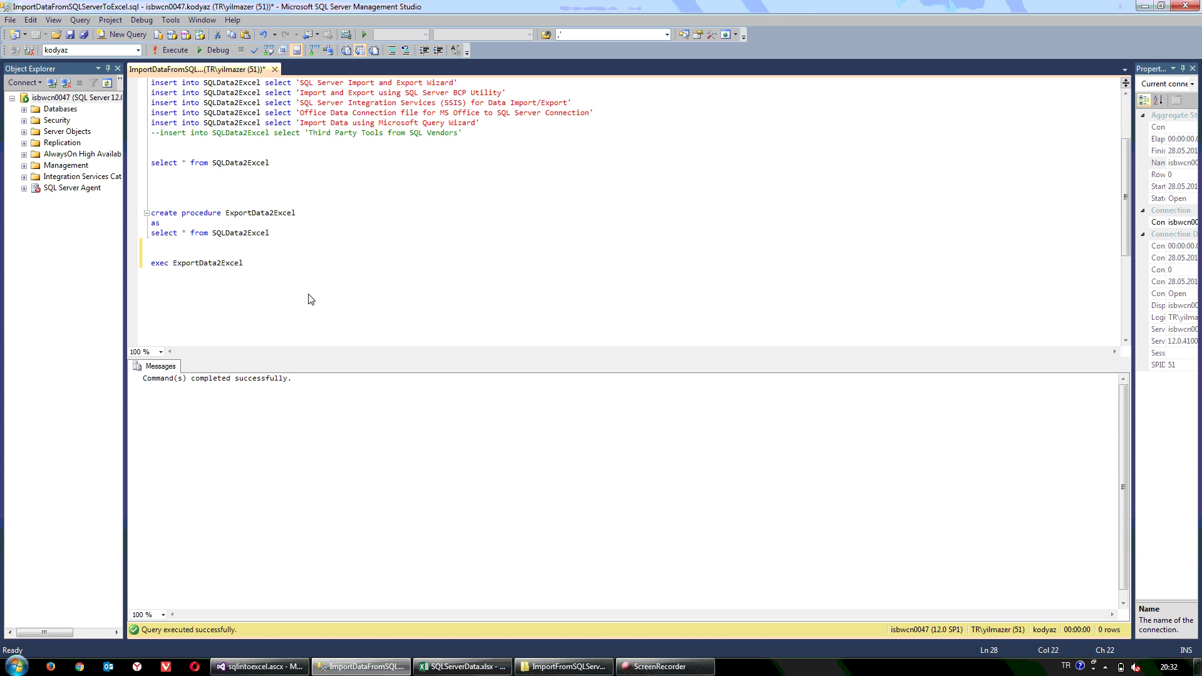
key(shift+Down)
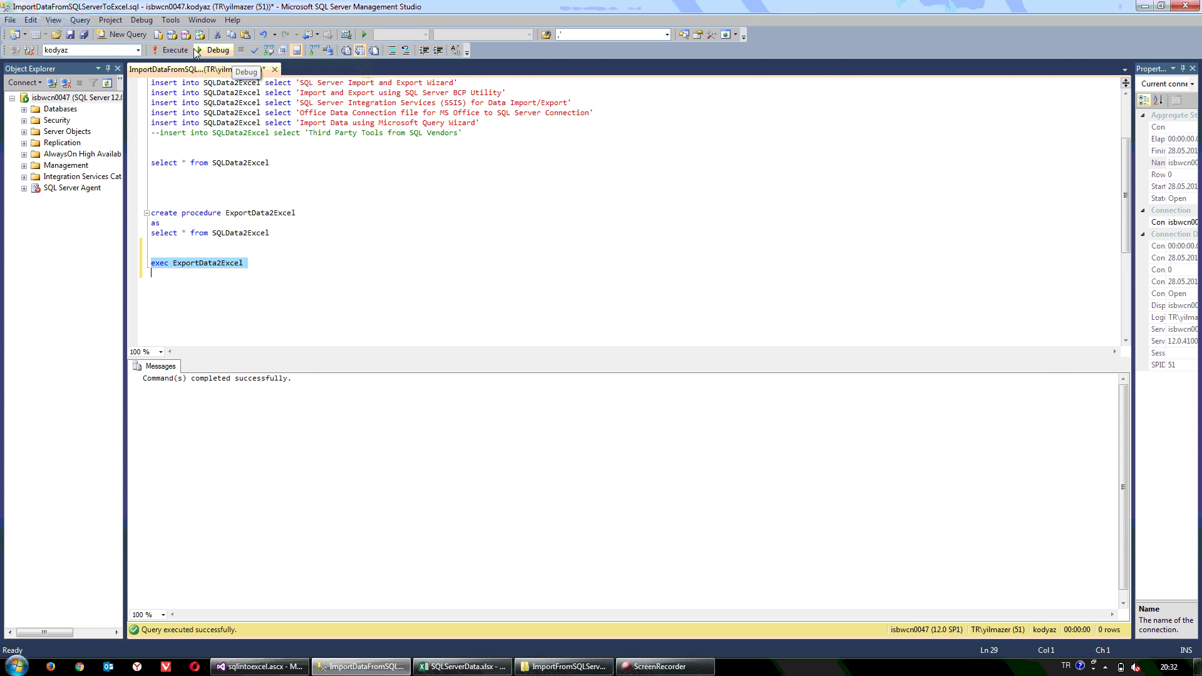
click(172, 50)
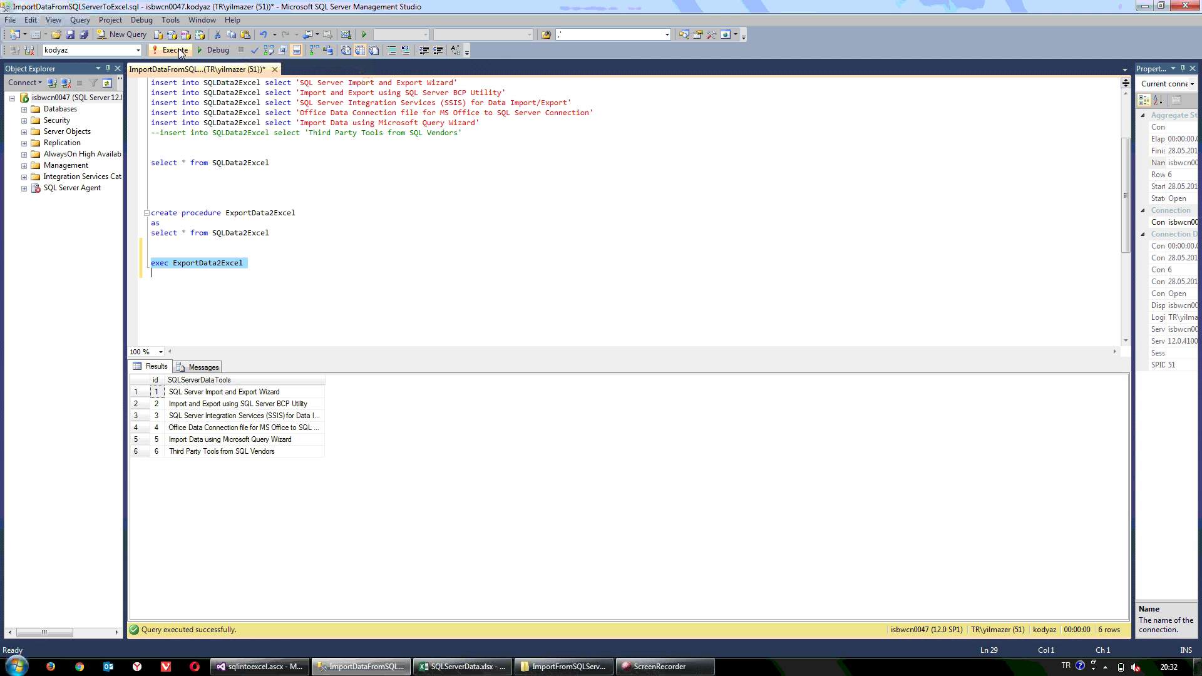
- Select the exec ExportData2Excel statement and return to Excel
click(284, 243)
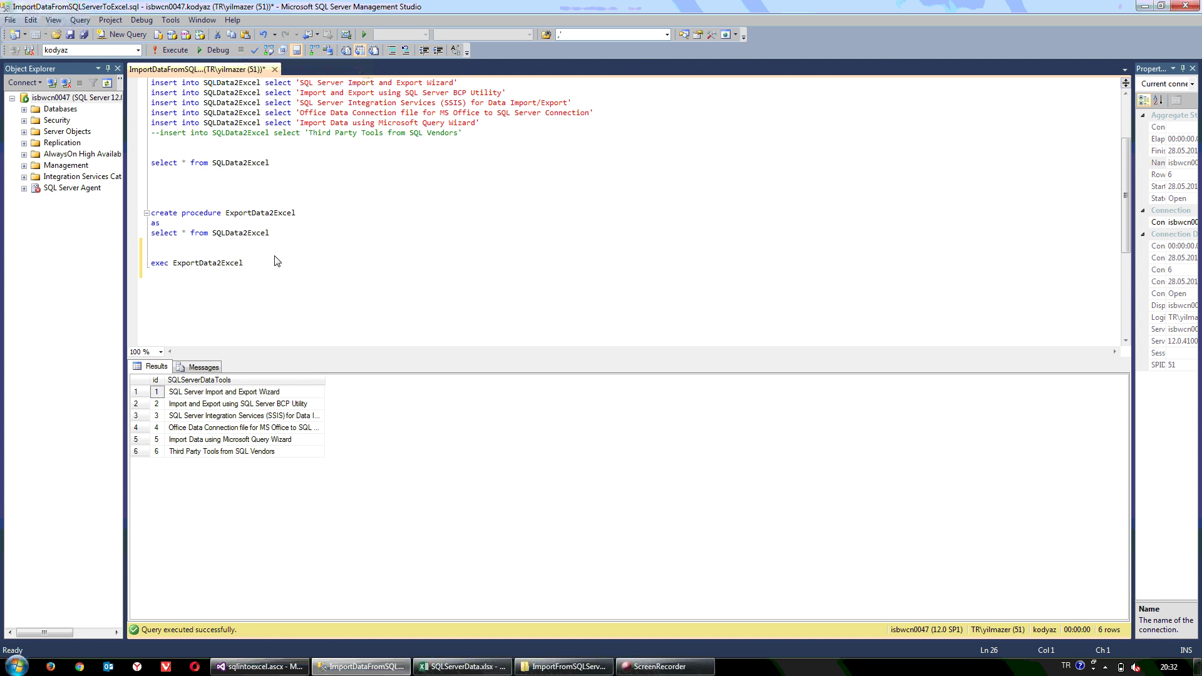
mouse_move(151, 263)
mouse_down()
mouse_move(201, 268)
mouse_move(173, 274)
mouse_up()
key(shift+Up)
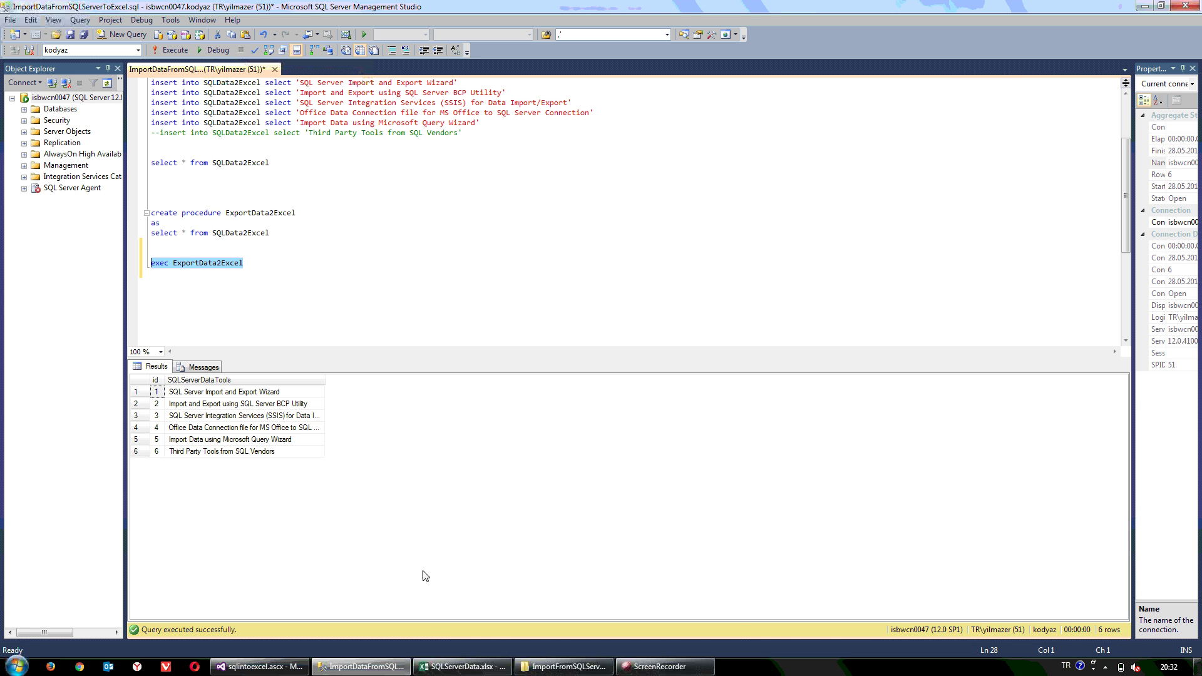
click(462, 666)
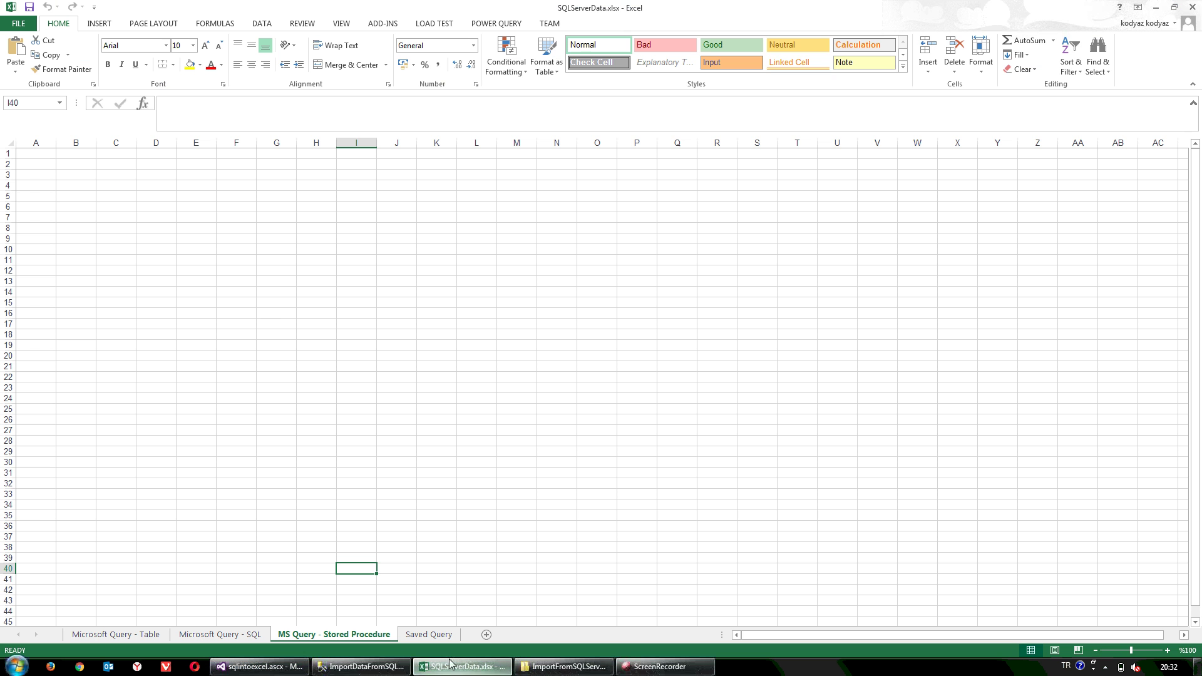
- Start a From Microsoft Query import into cell A1
click(48, 157)
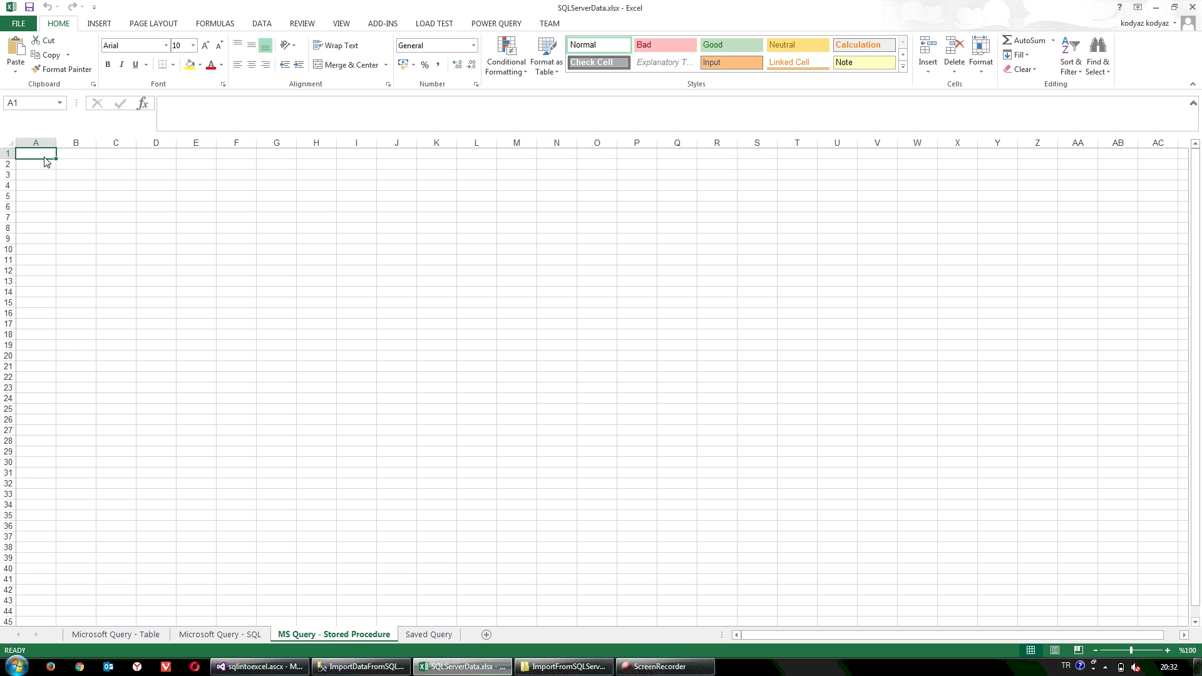
click(256, 25)
click(114, 73)
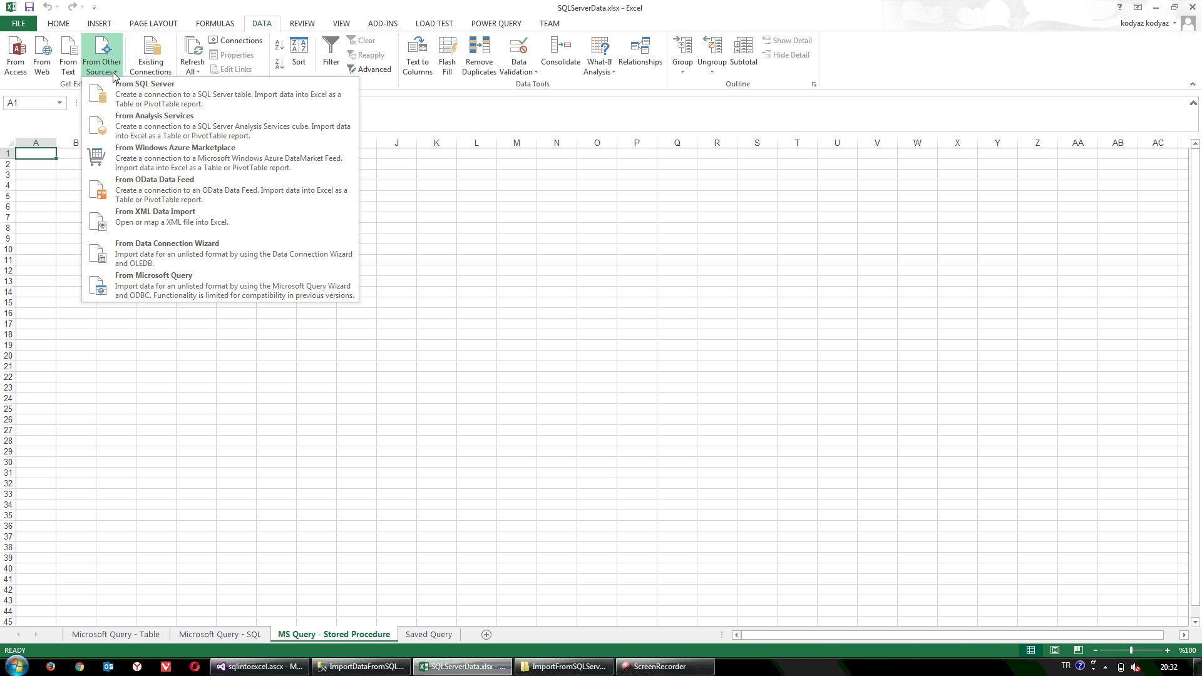
click(190, 281)
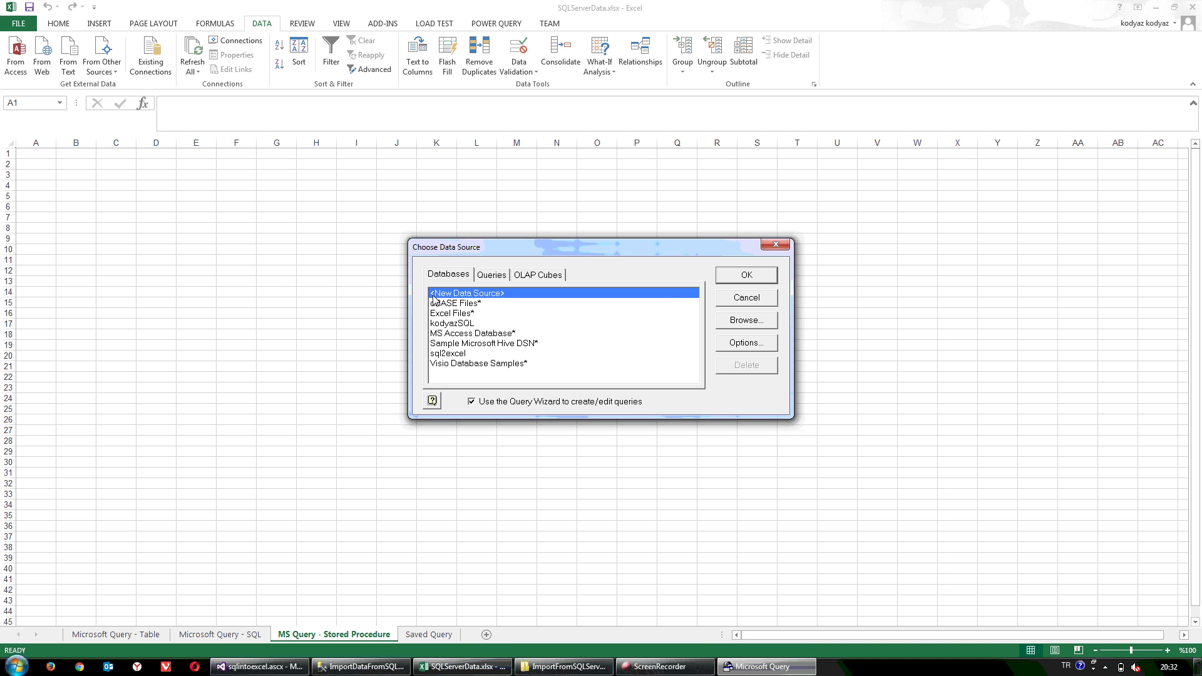
- Define a new data source sqlSP using ODBC Driver 11 for SQL Server and connect
click(738, 279)
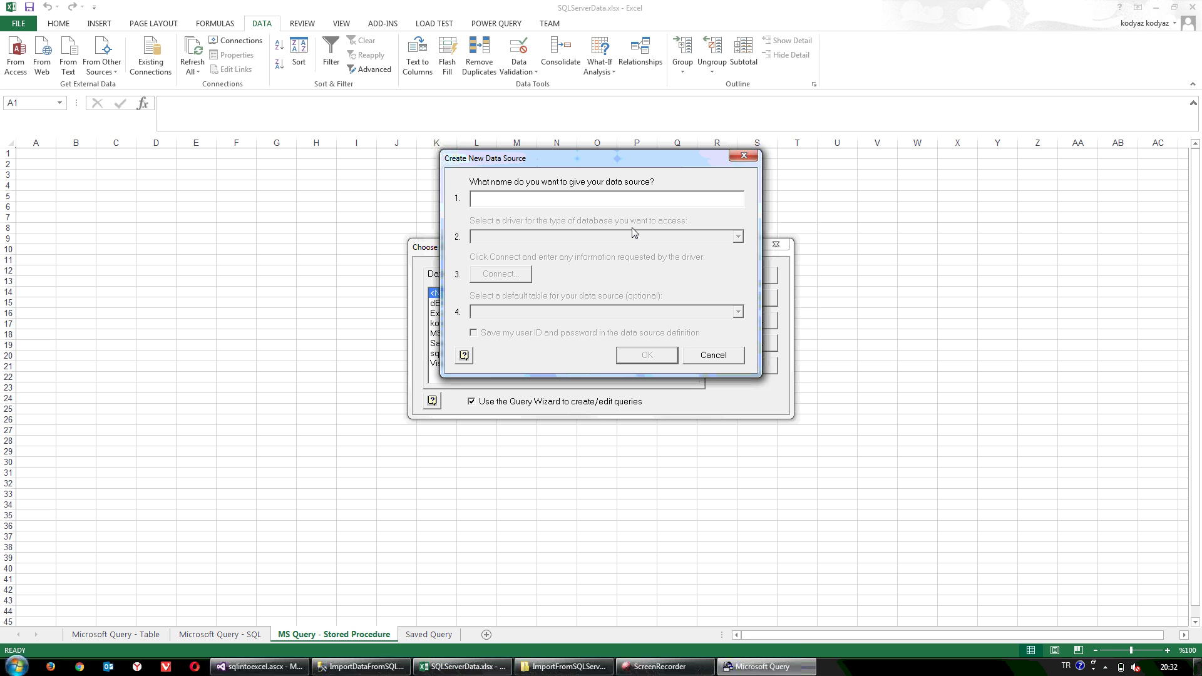
text(sqlSP)
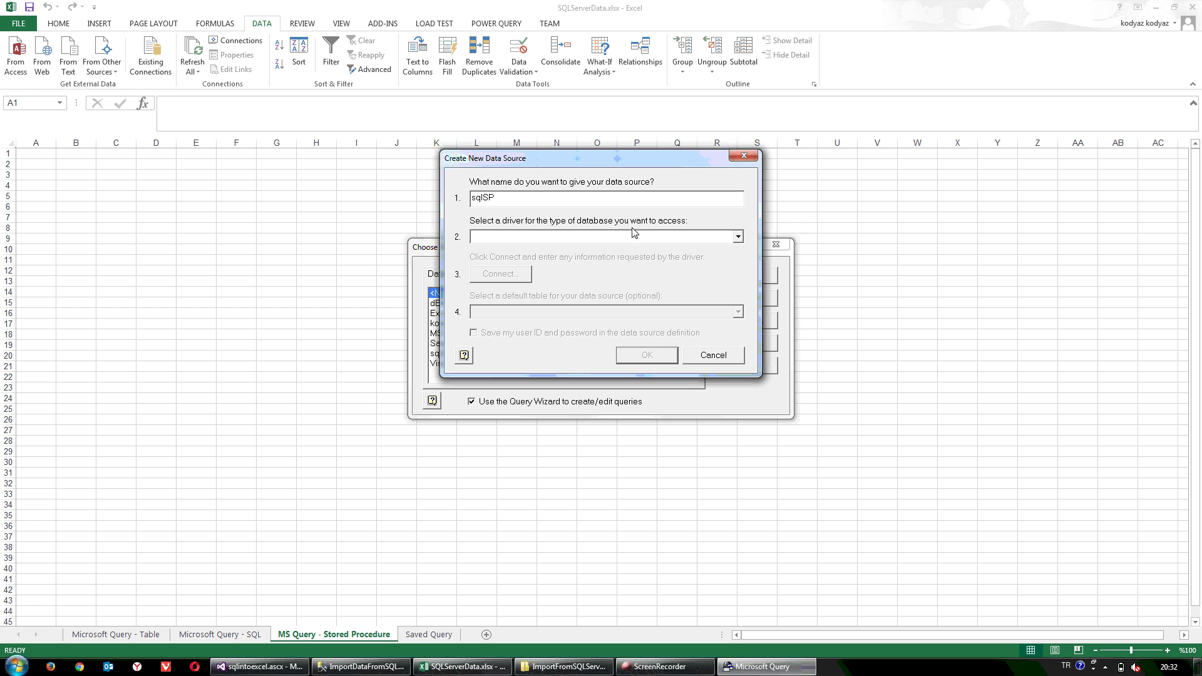
key(Tab)
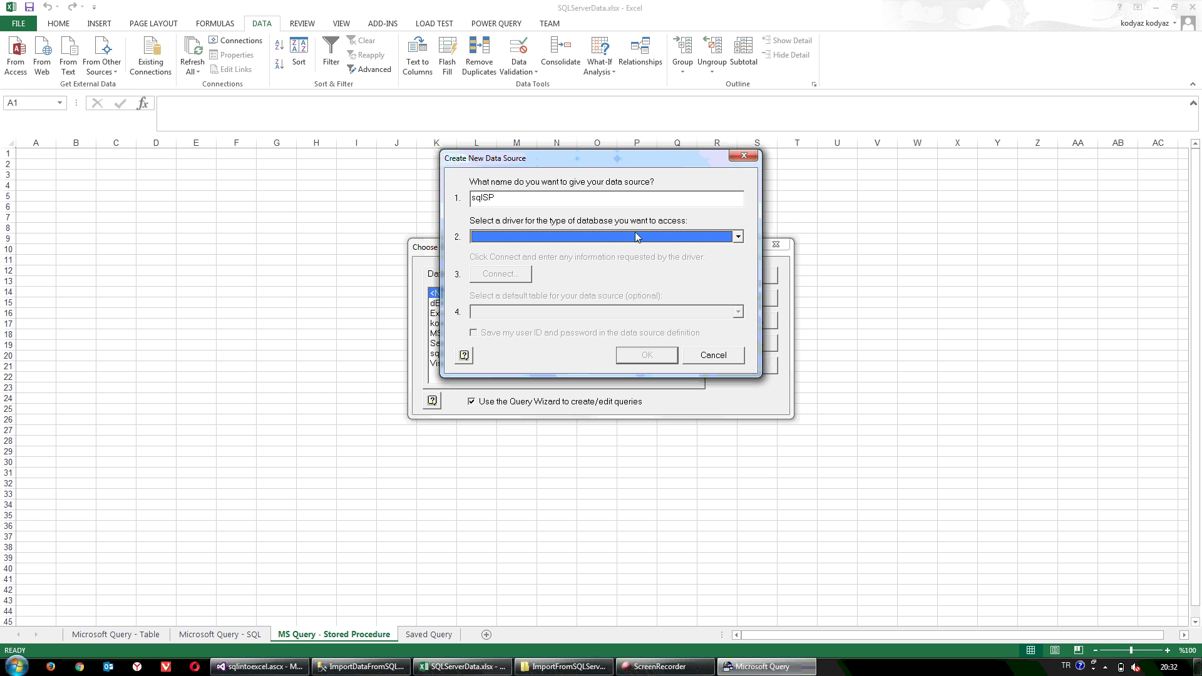
click(635, 235)
scroll(601, 295, down, 5)
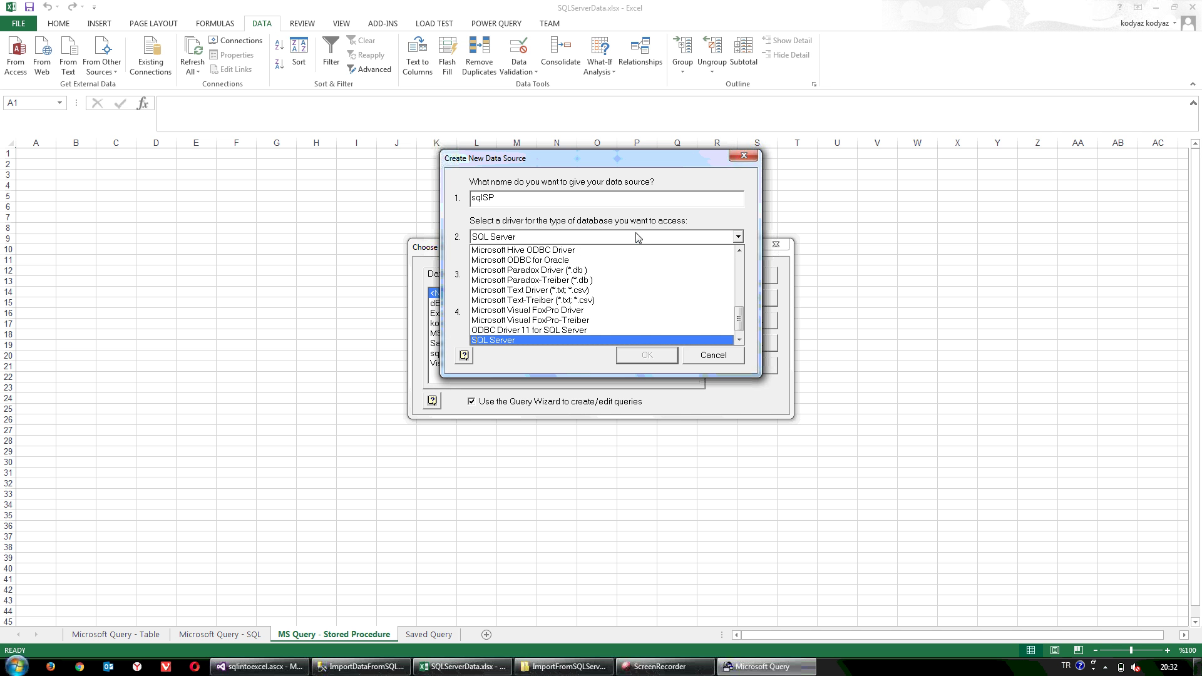
click(562, 332)
click(523, 281)
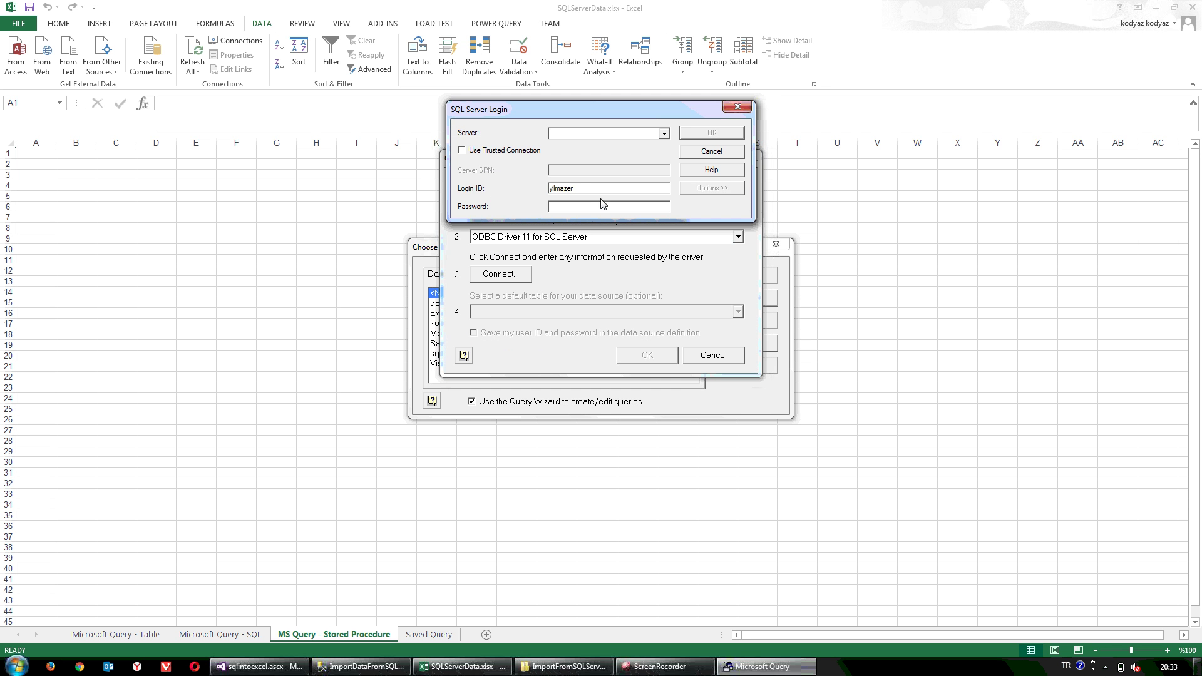
- Connect sqlSP to localhost via trusted connection with kodyaz as the default database
text(localhost)
click(524, 151)
click(722, 189)
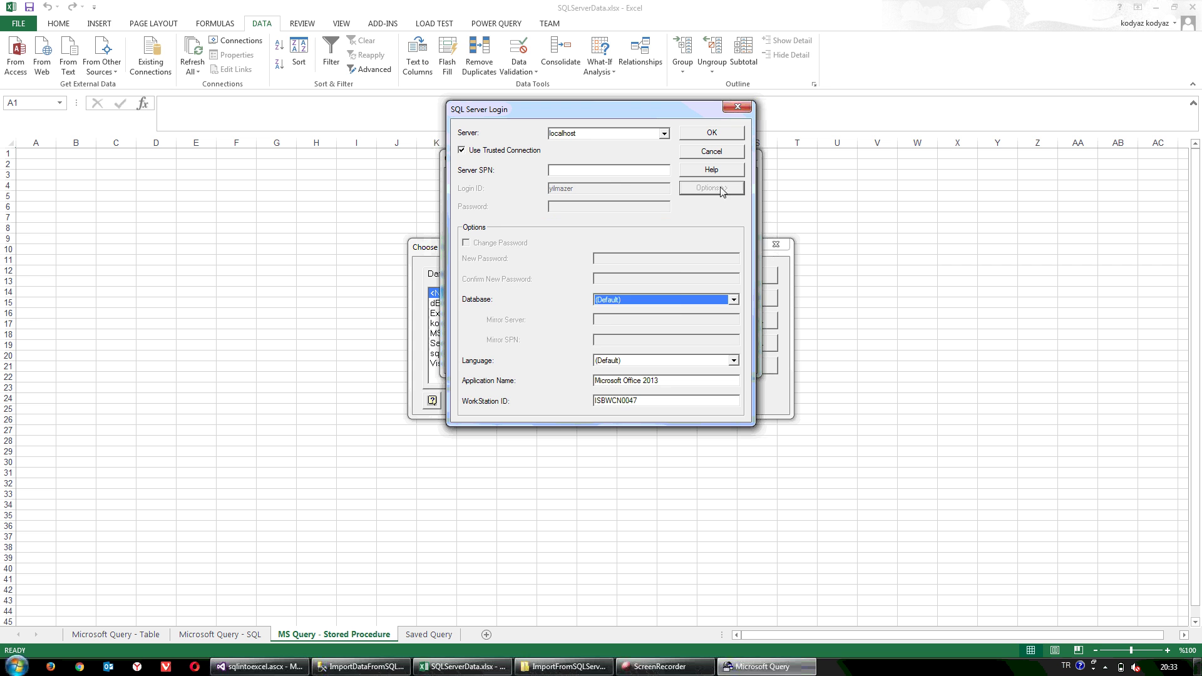
click(675, 301)
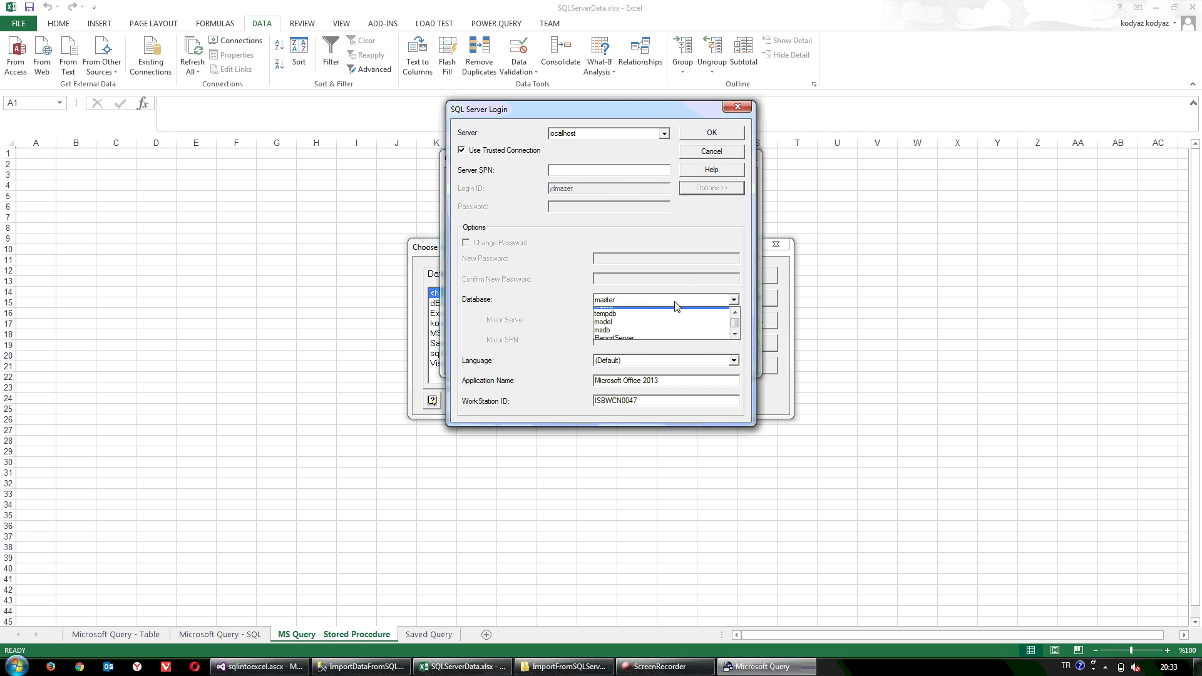
key(Down)
key(Down)
key(Down)
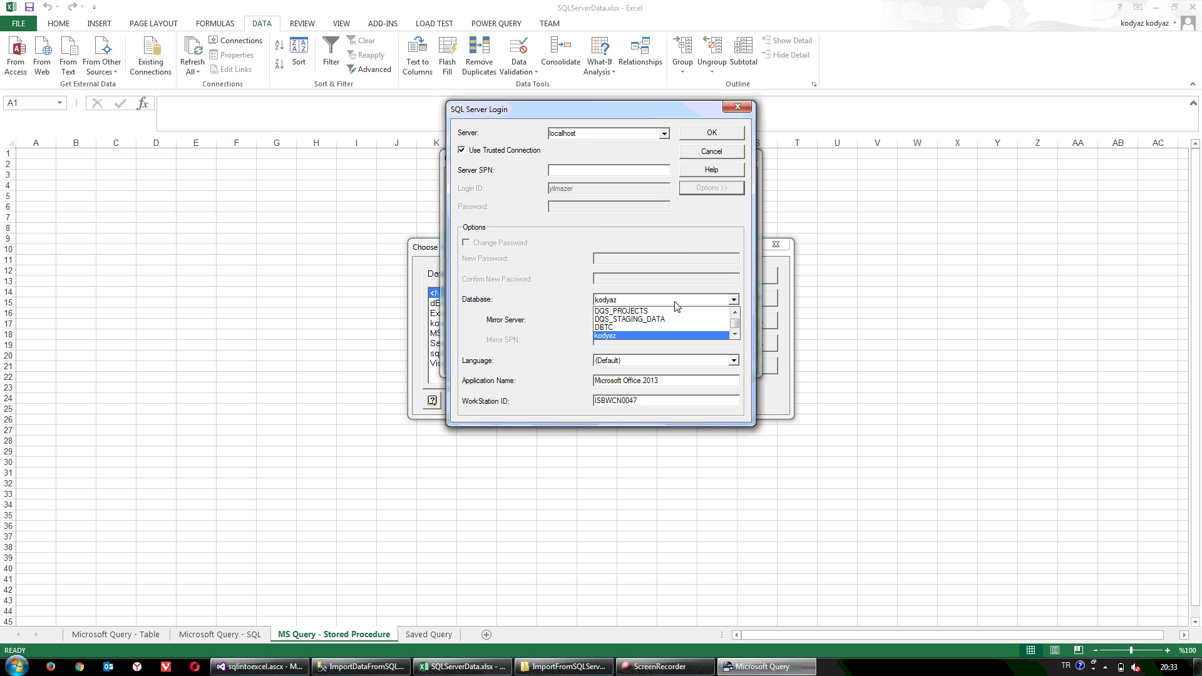
key(Return)
click(731, 133)
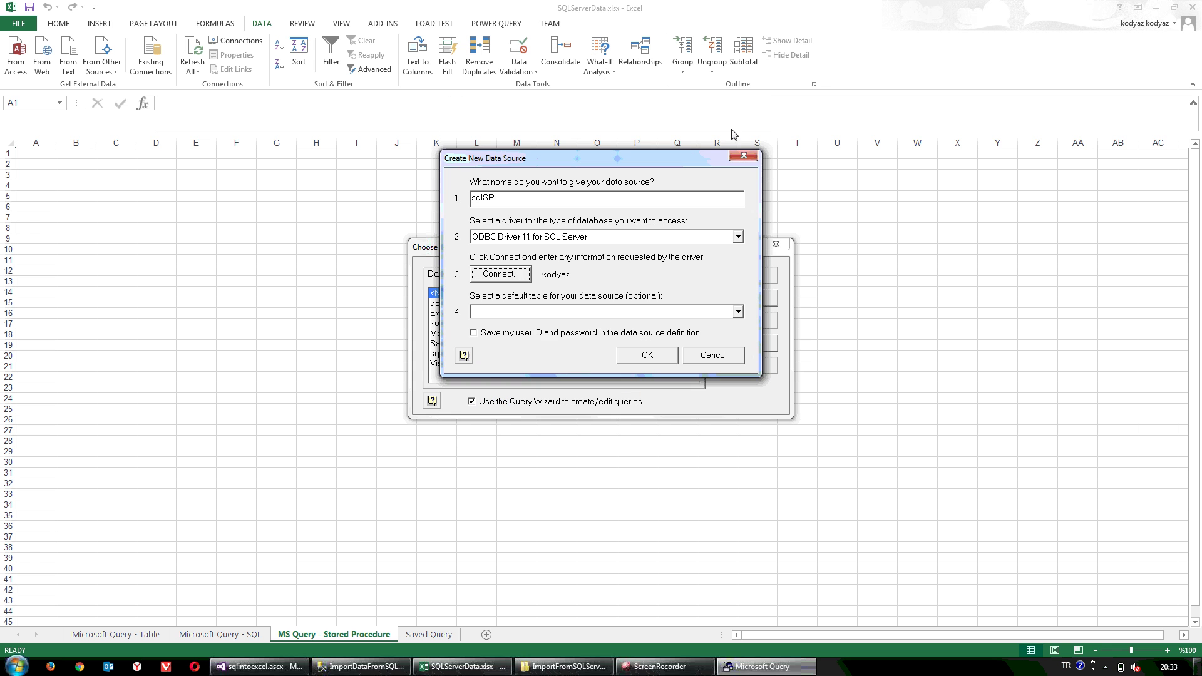
click(648, 355)
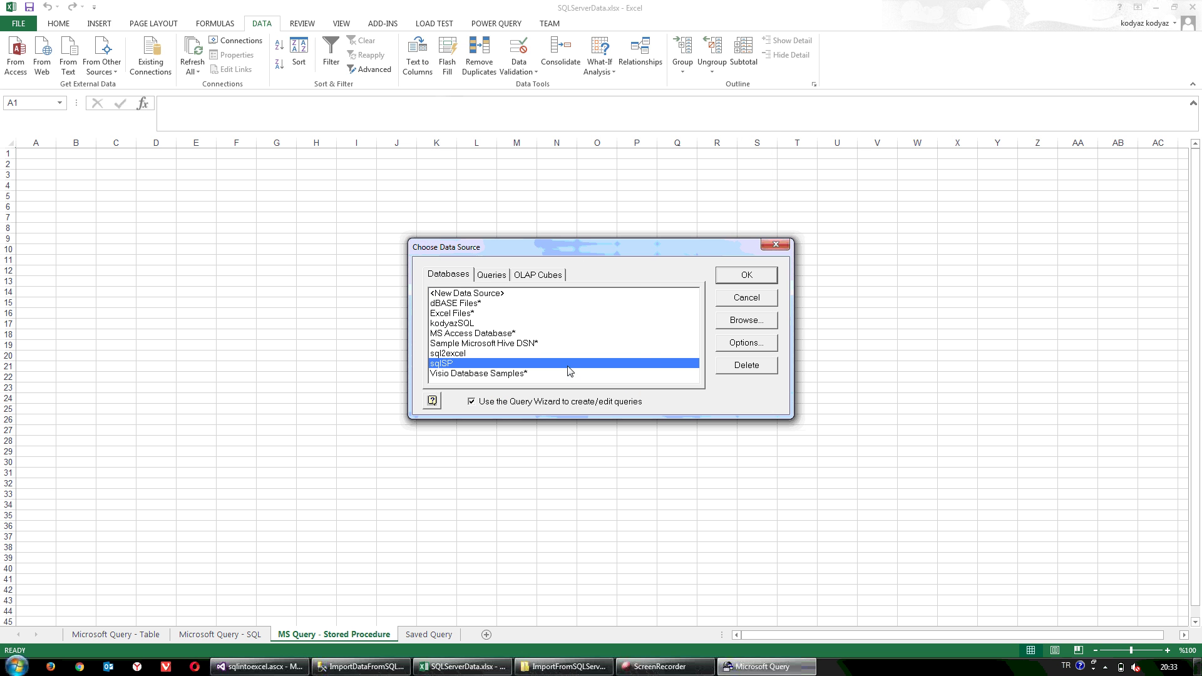
- Choose sqlSP and skip the Query Wizard to an empty Microsoft Query window
click(727, 277)
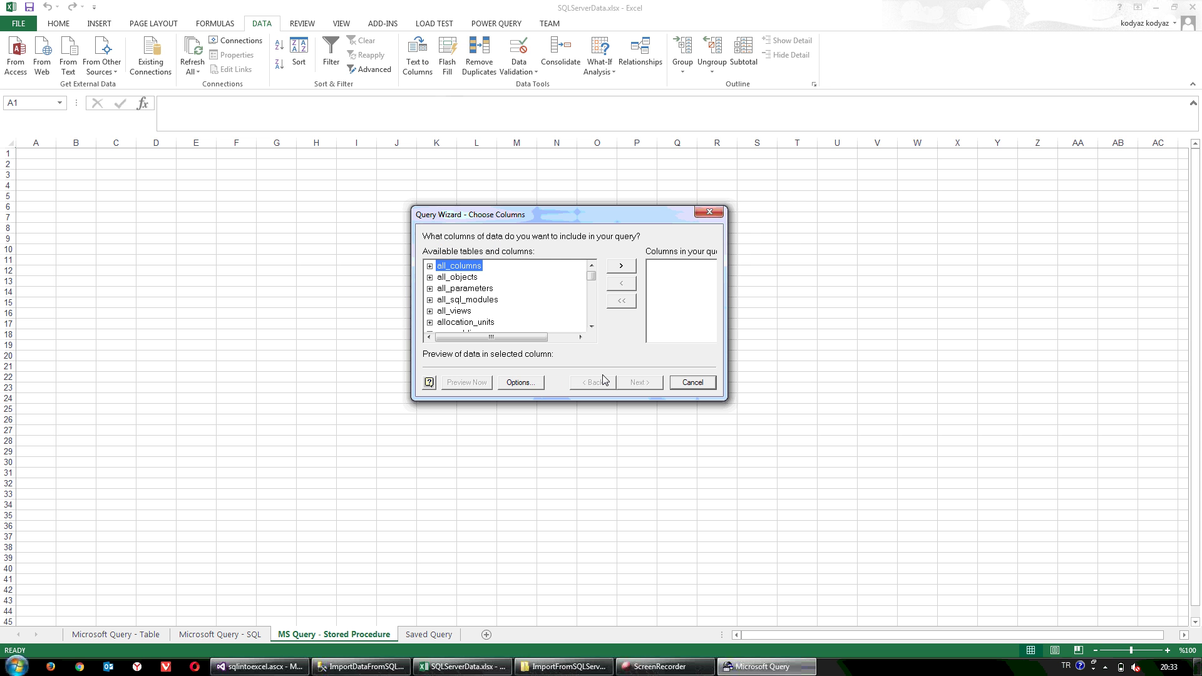
click(675, 385)
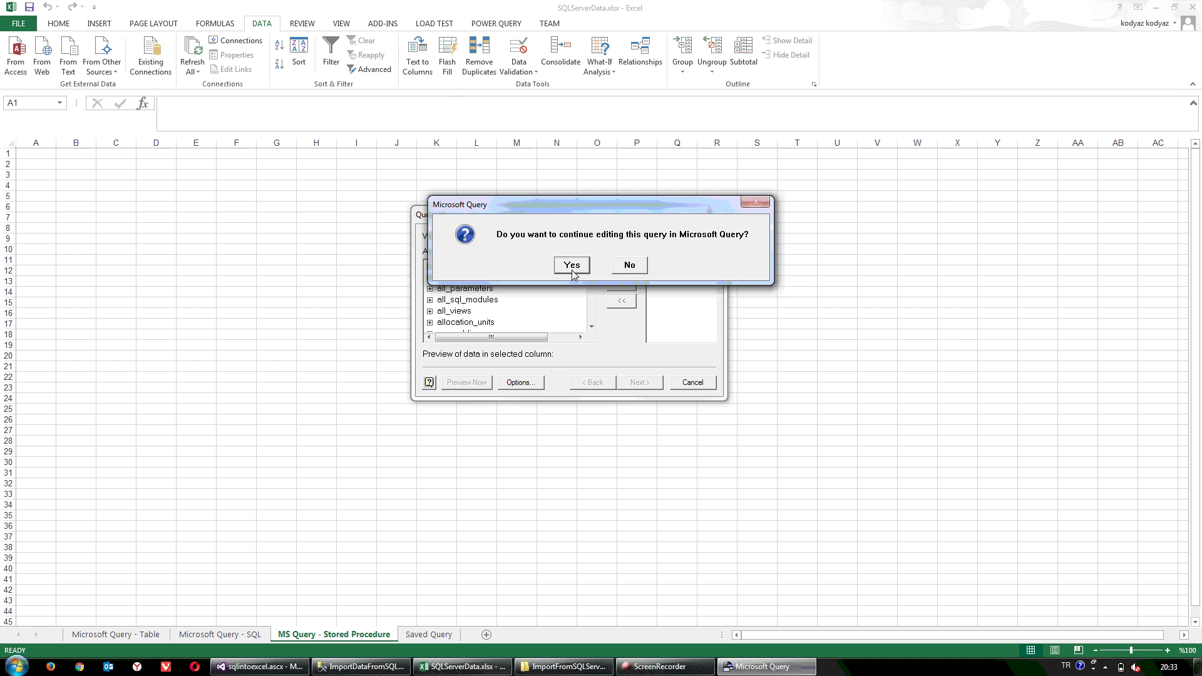
click(573, 265)
click(689, 217)
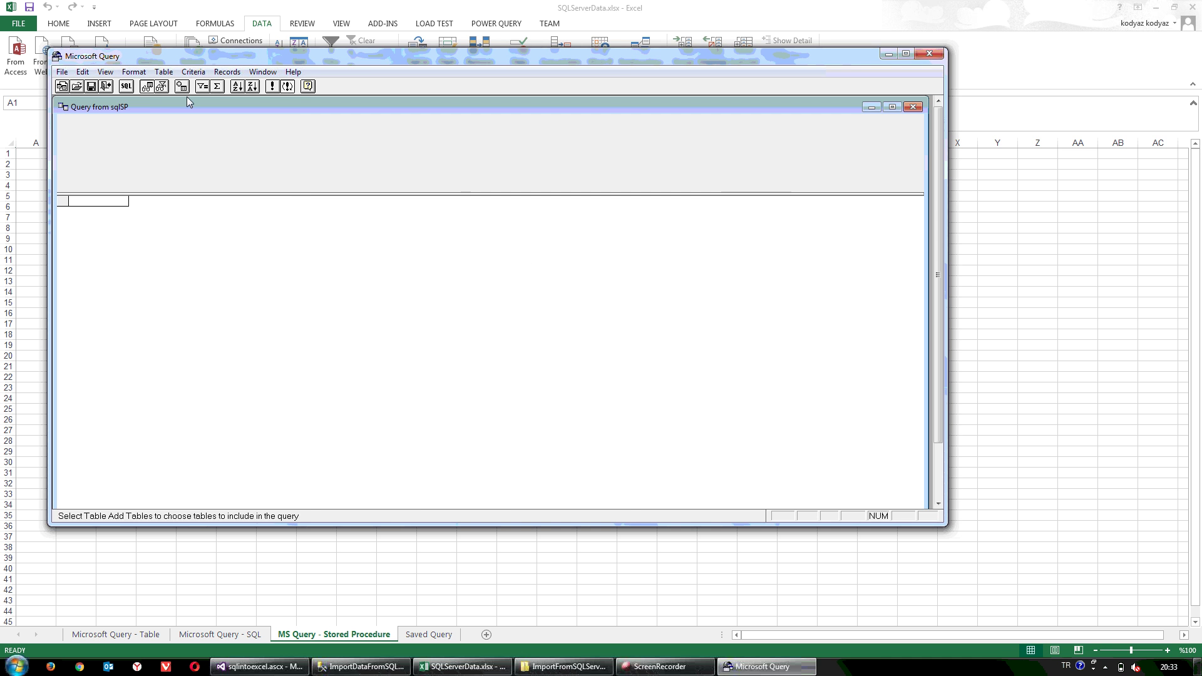
- Set the query's SQL to exec ExportData2Excel, listing six id and SQLServerDataTools rows
click(126, 86)
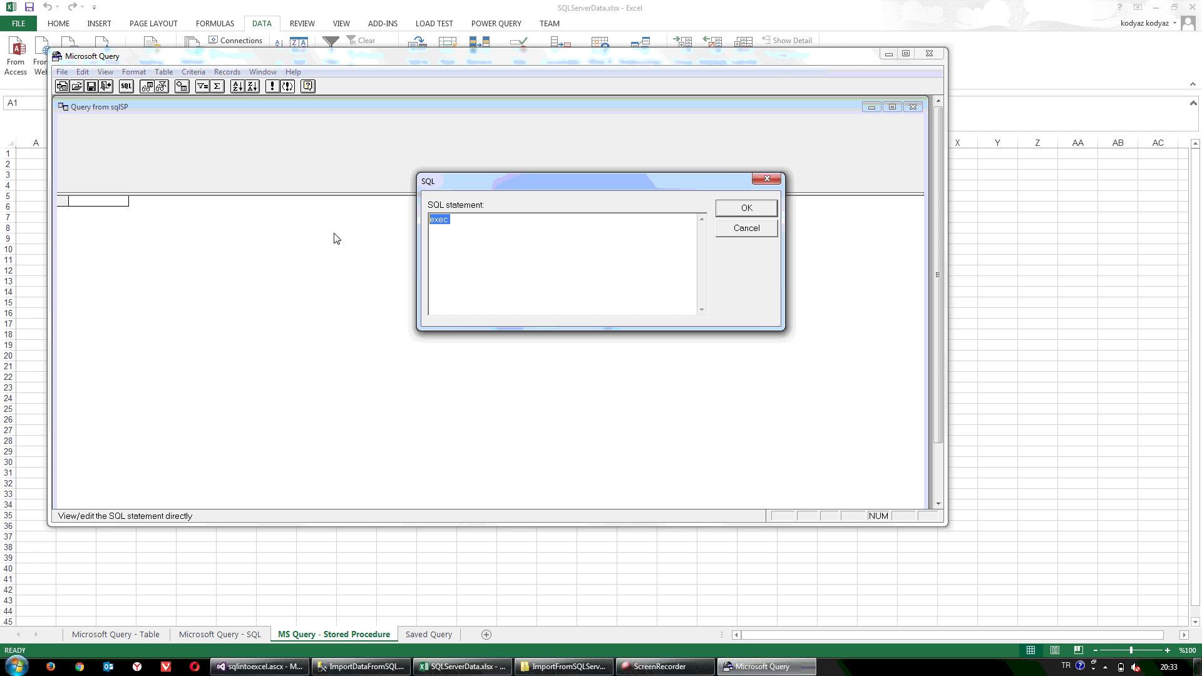
text(exec ExportData2Excel)
click(732, 213)
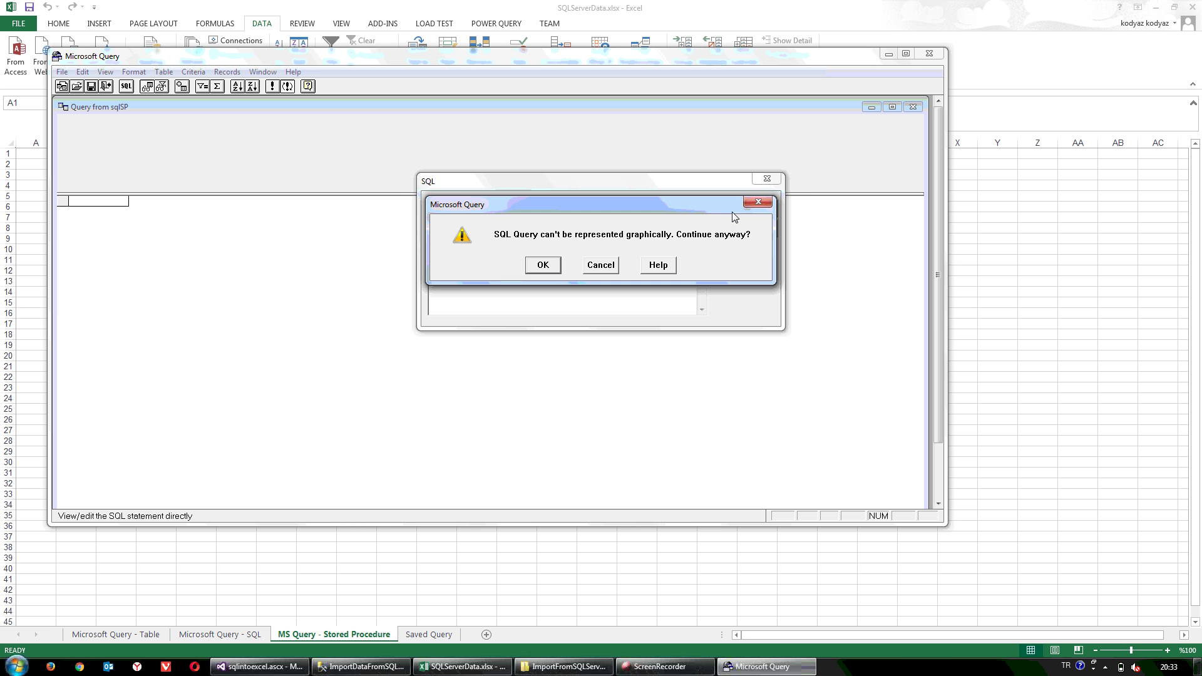
click(540, 269)
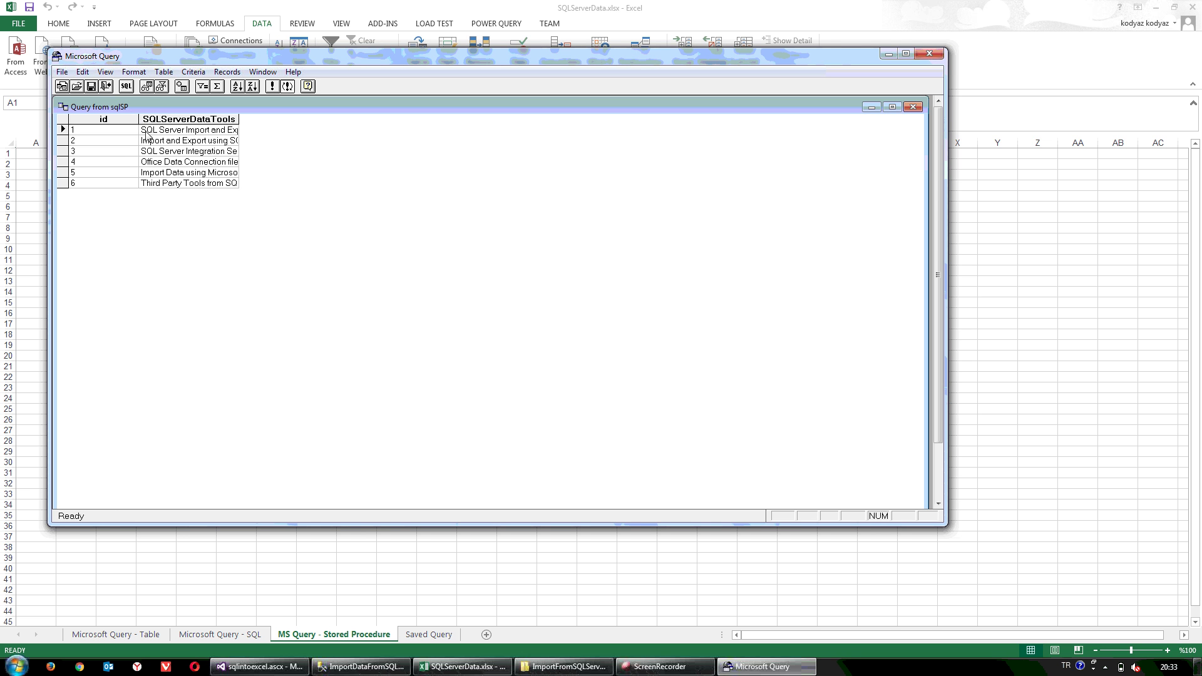
- Save the query as Query from sqlSP.dqy and return its results to Excel
click(108, 88)
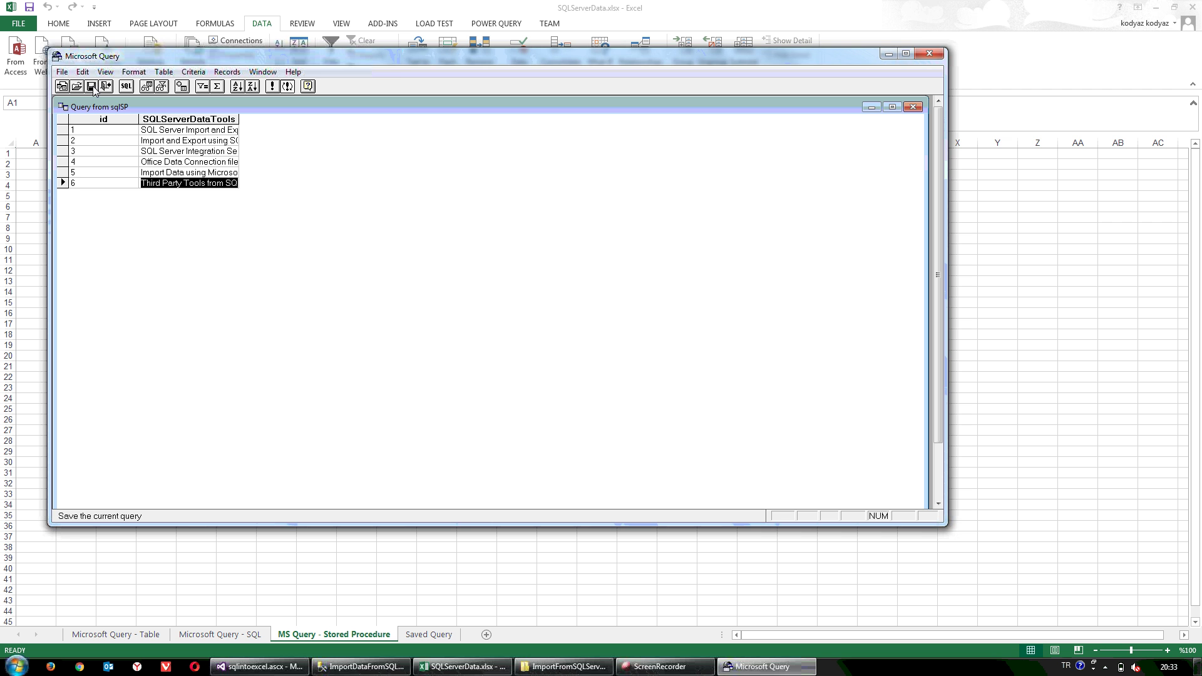
click(91, 87)
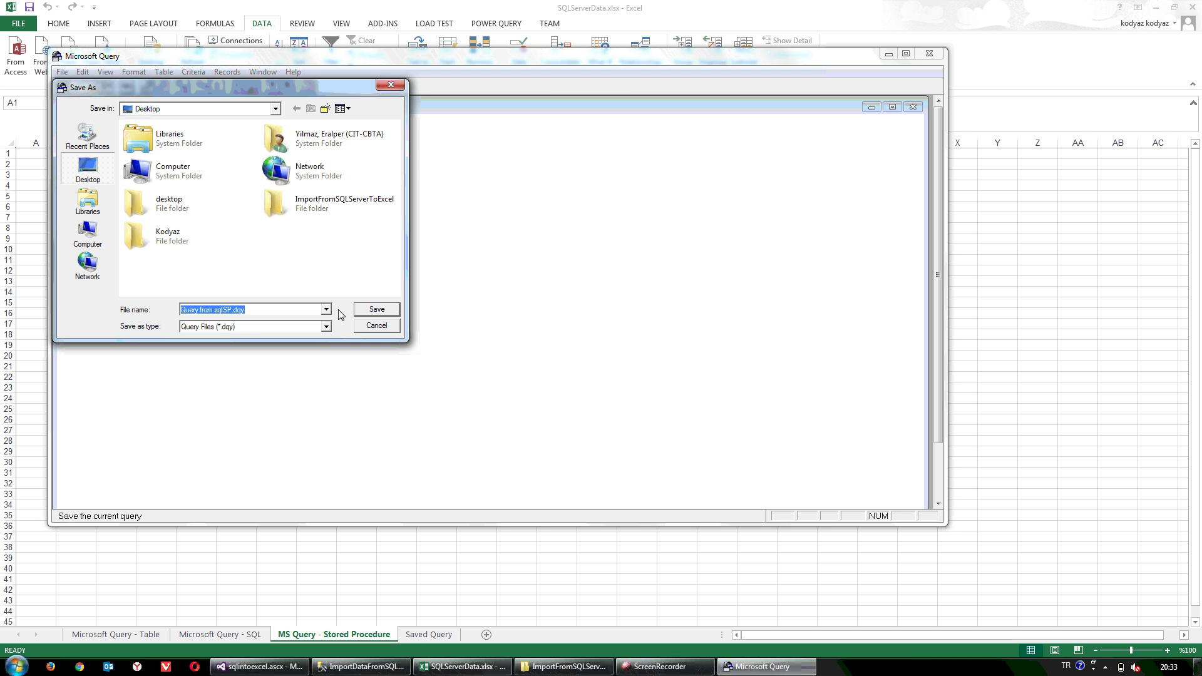
click(370, 314)
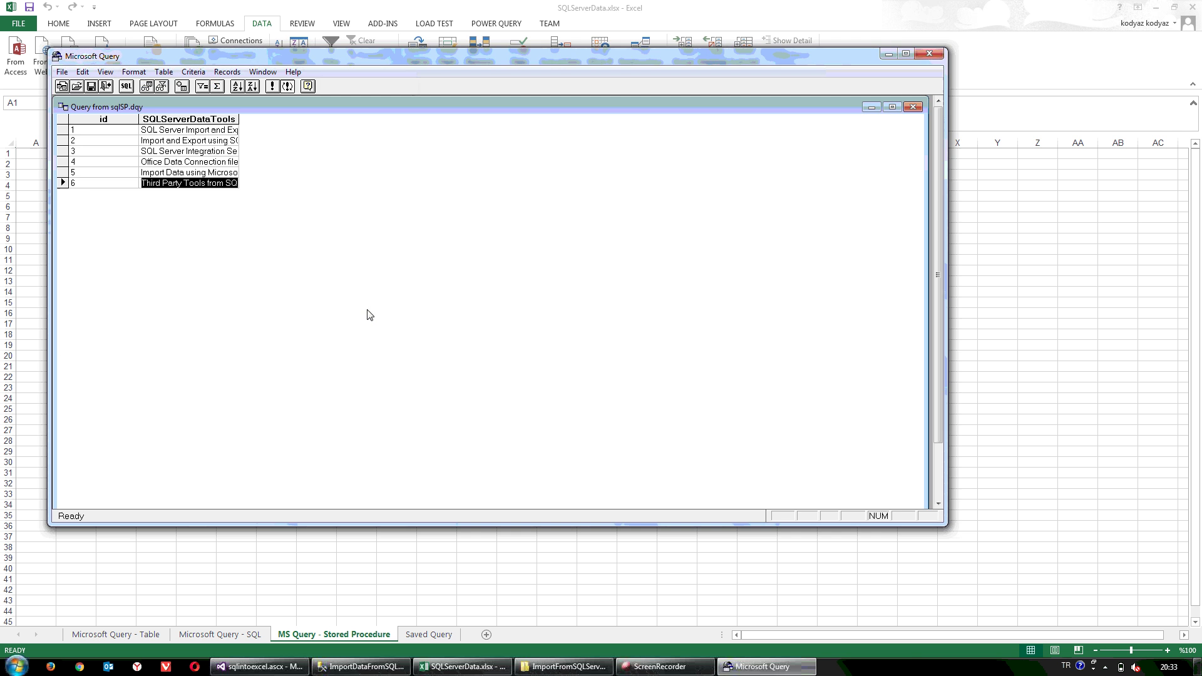
click(106, 87)
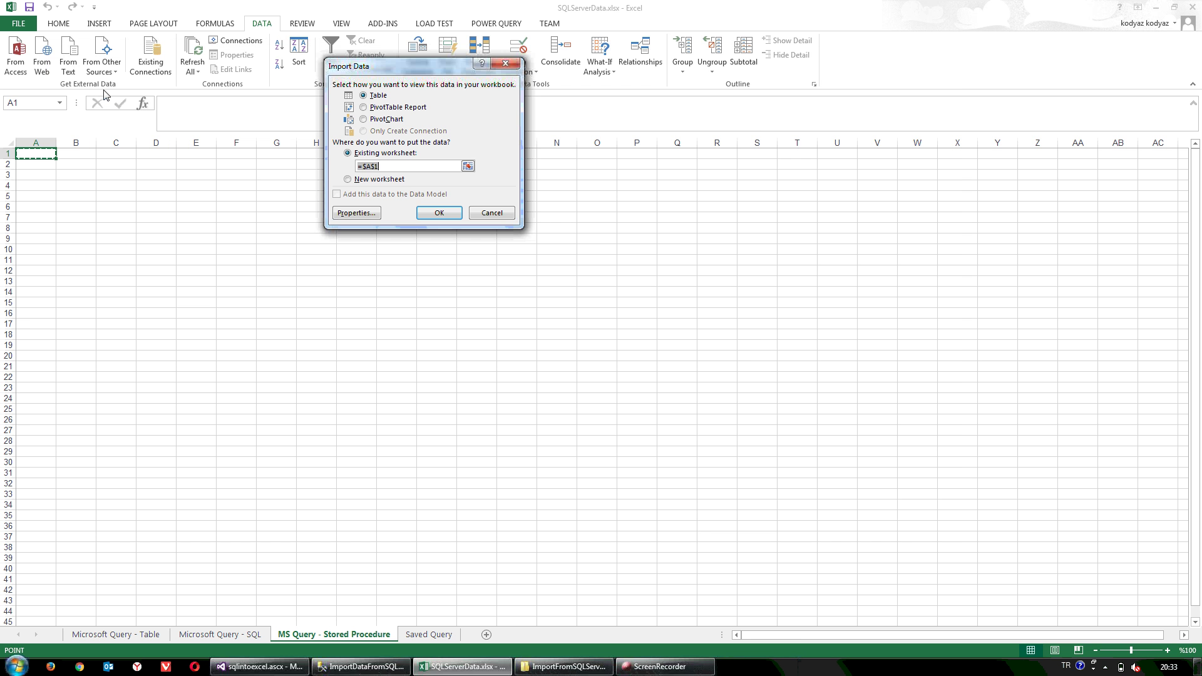
- Import the procedure results as a table at A1, then go to A1 on the Saved Query sheet
click(438, 213)
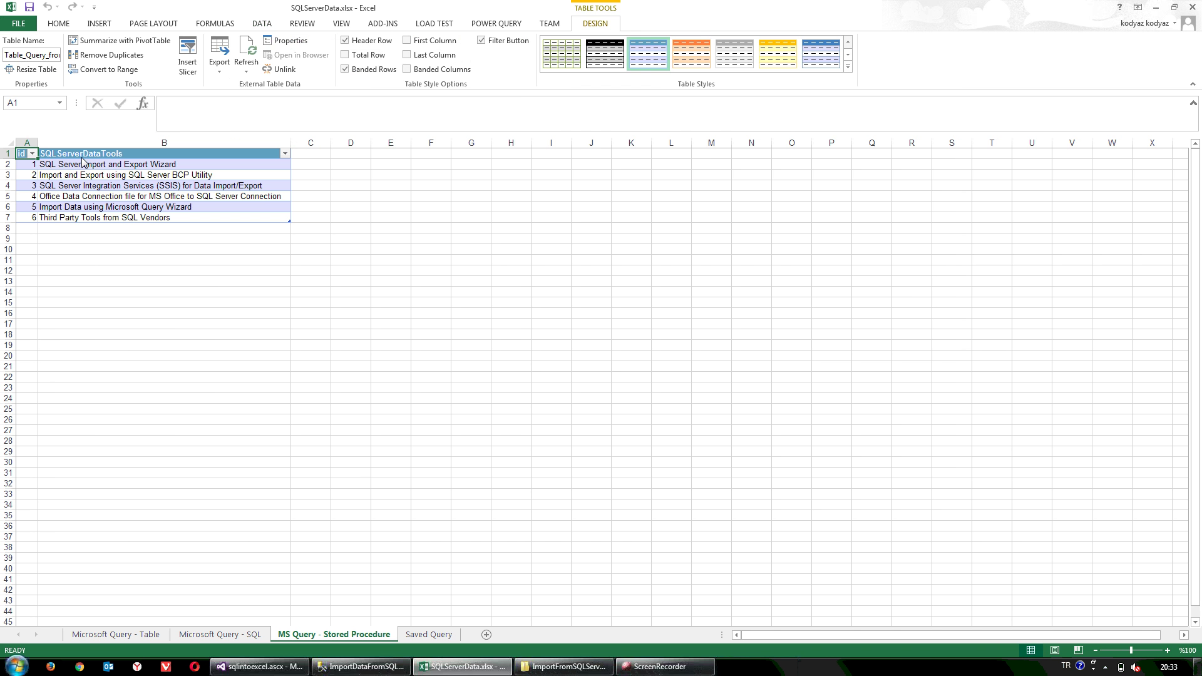
click(293, 455)
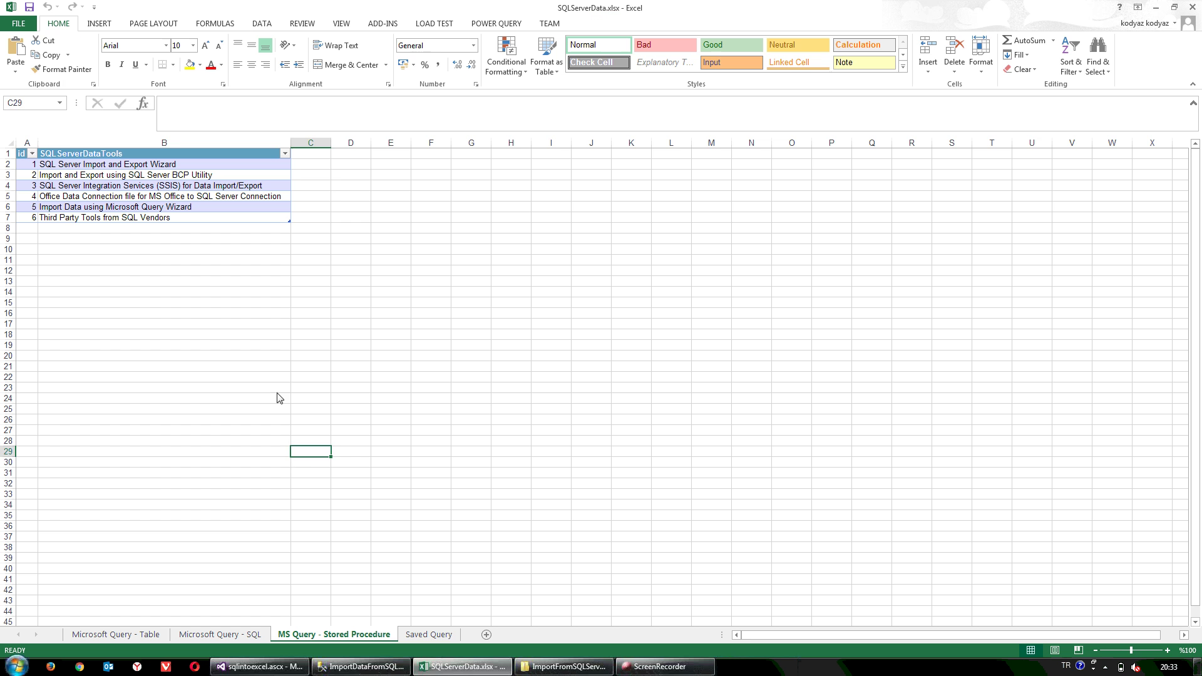
click(444, 638)
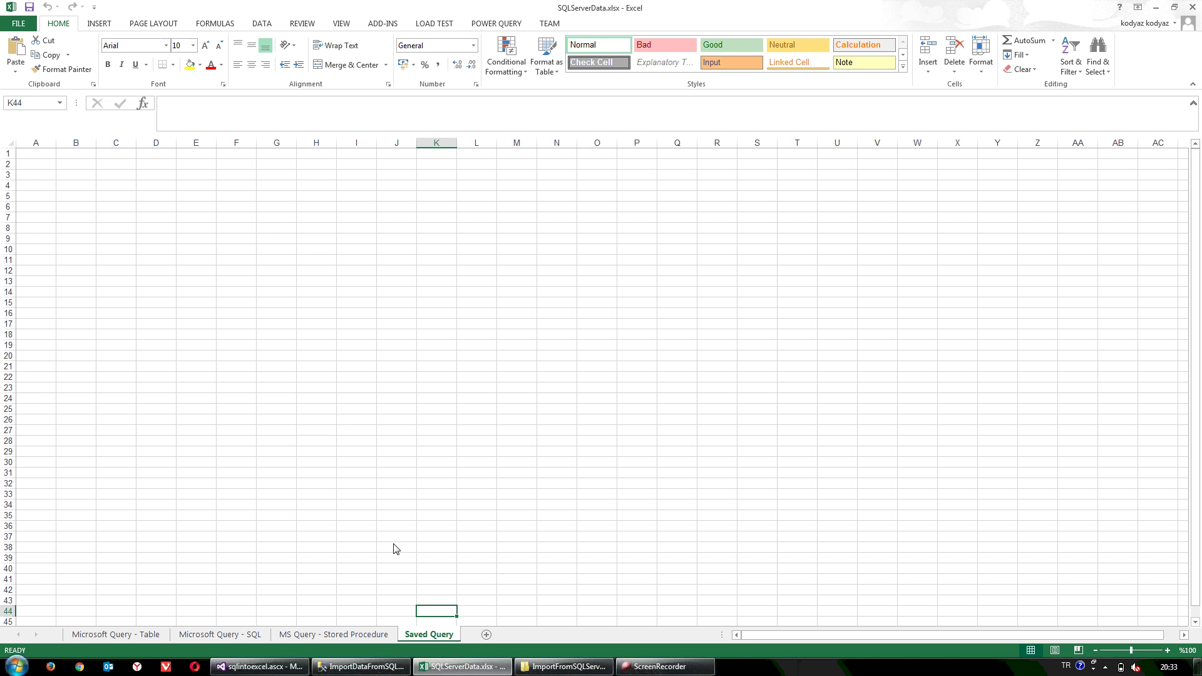
key(ctrl+Home)
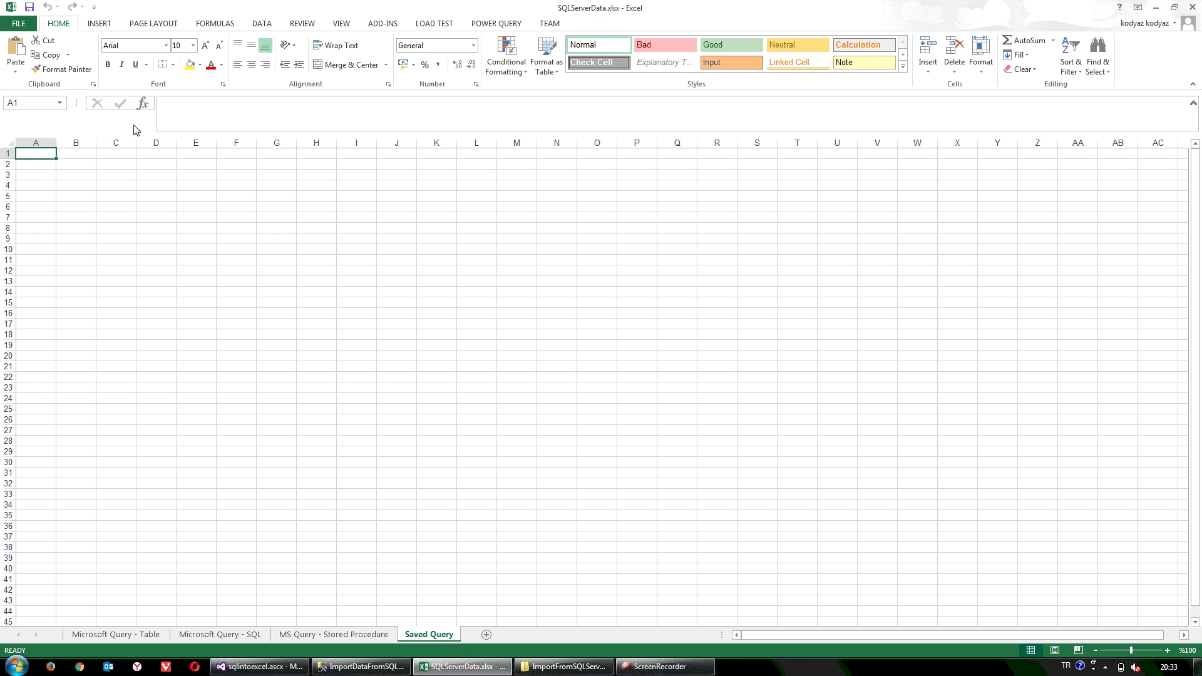
click(261, 25)
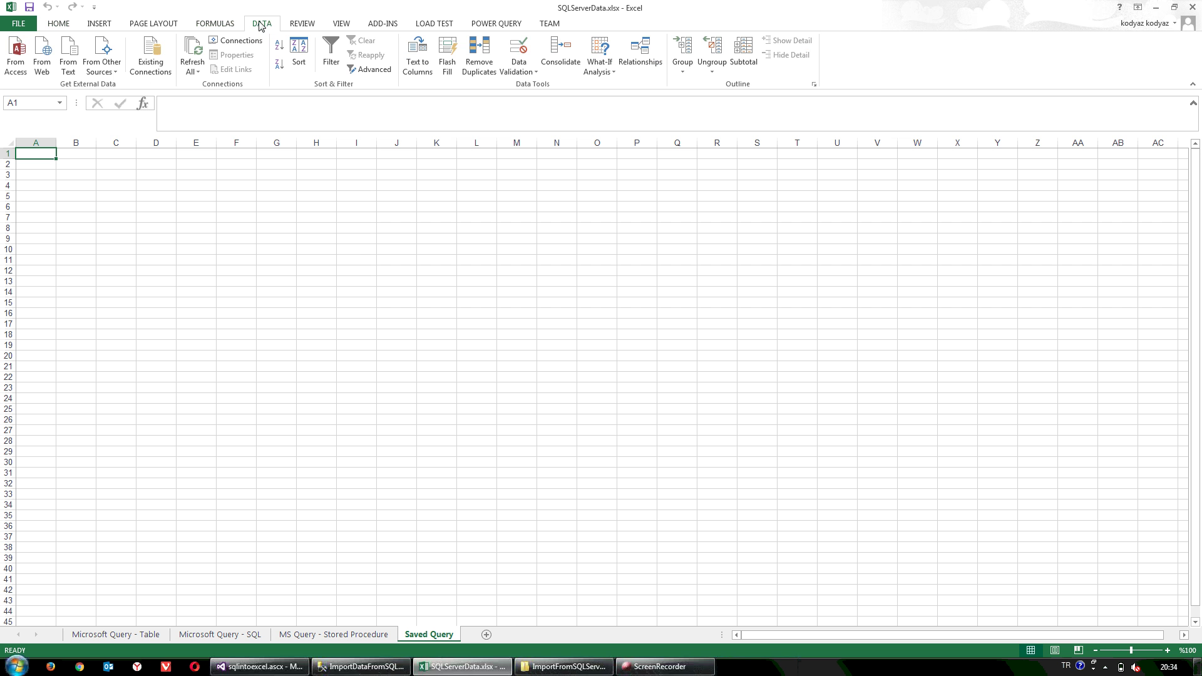
- Open the saved Query from sqlSP.dqy file from Microsoft Query's Queries tab
click(113, 71)
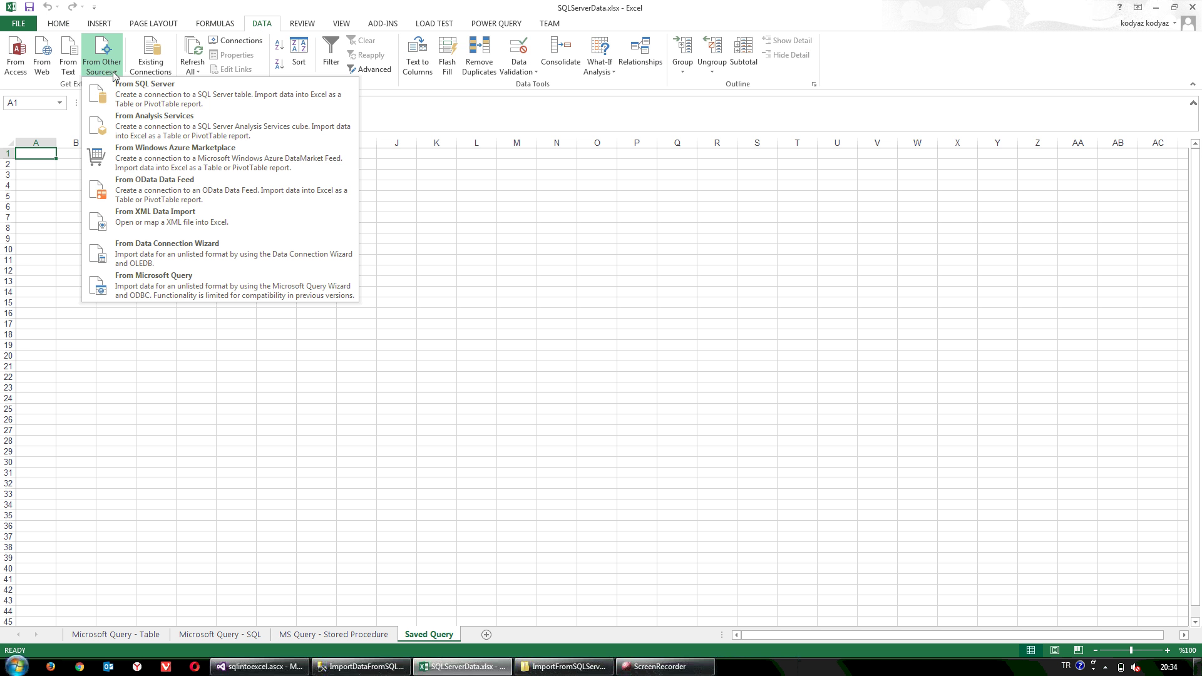
click(163, 282)
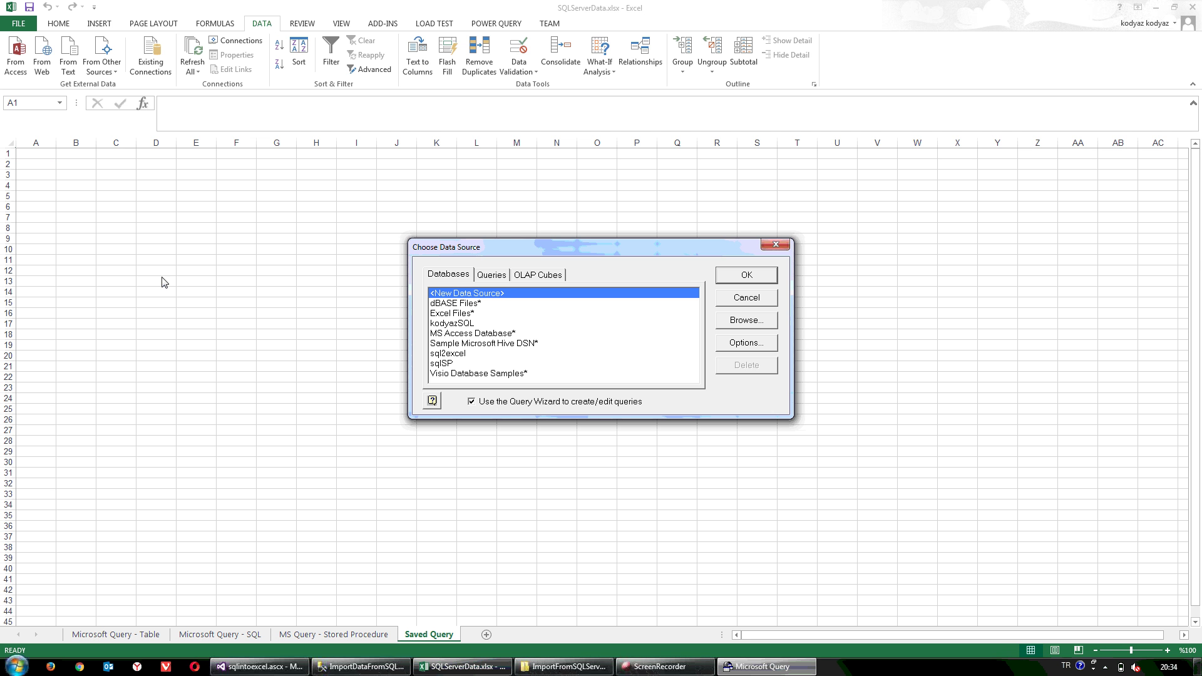
click(494, 276)
click(747, 320)
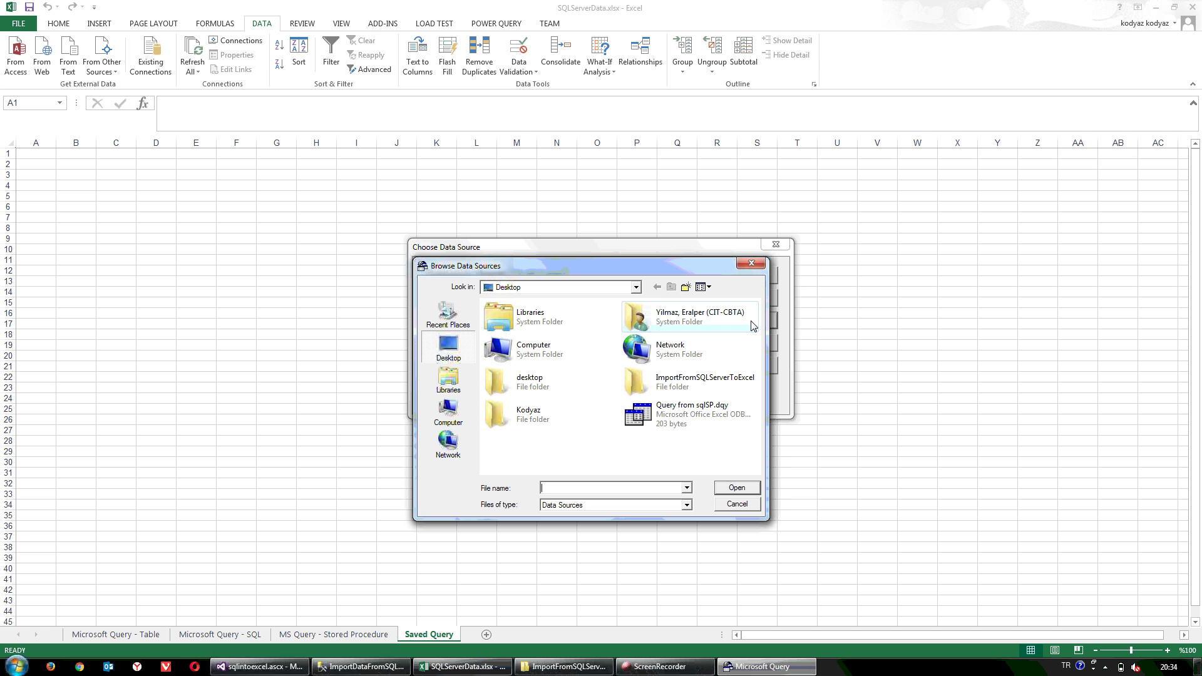
click(688, 414)
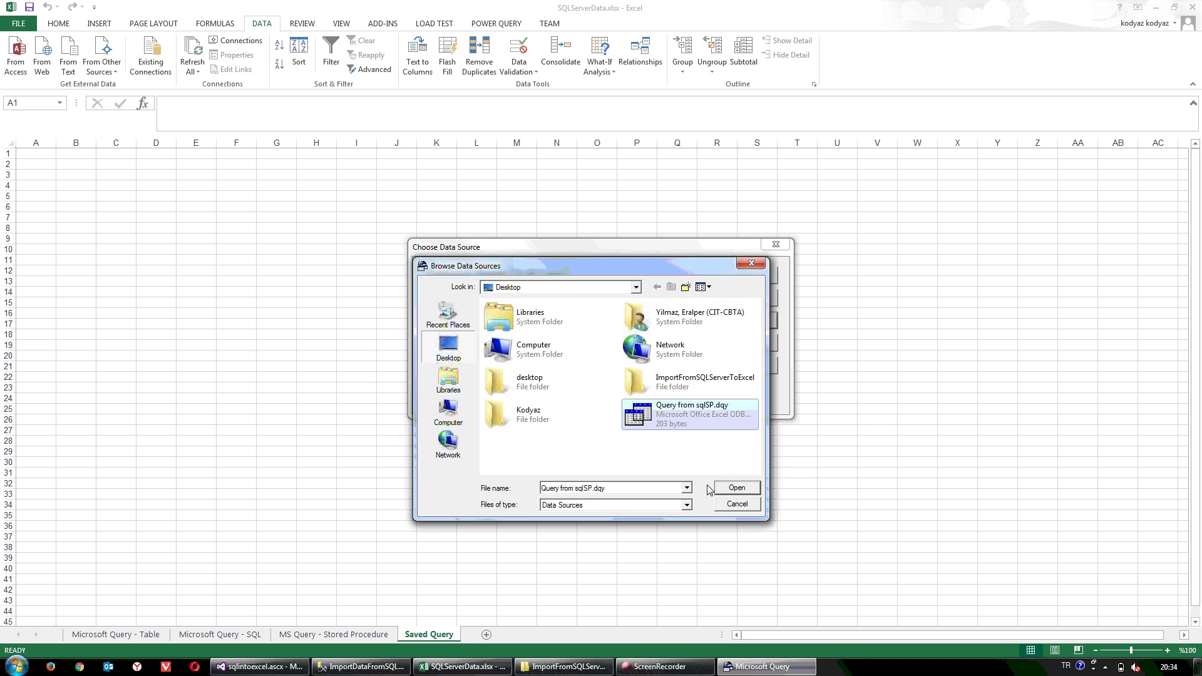
click(726, 490)
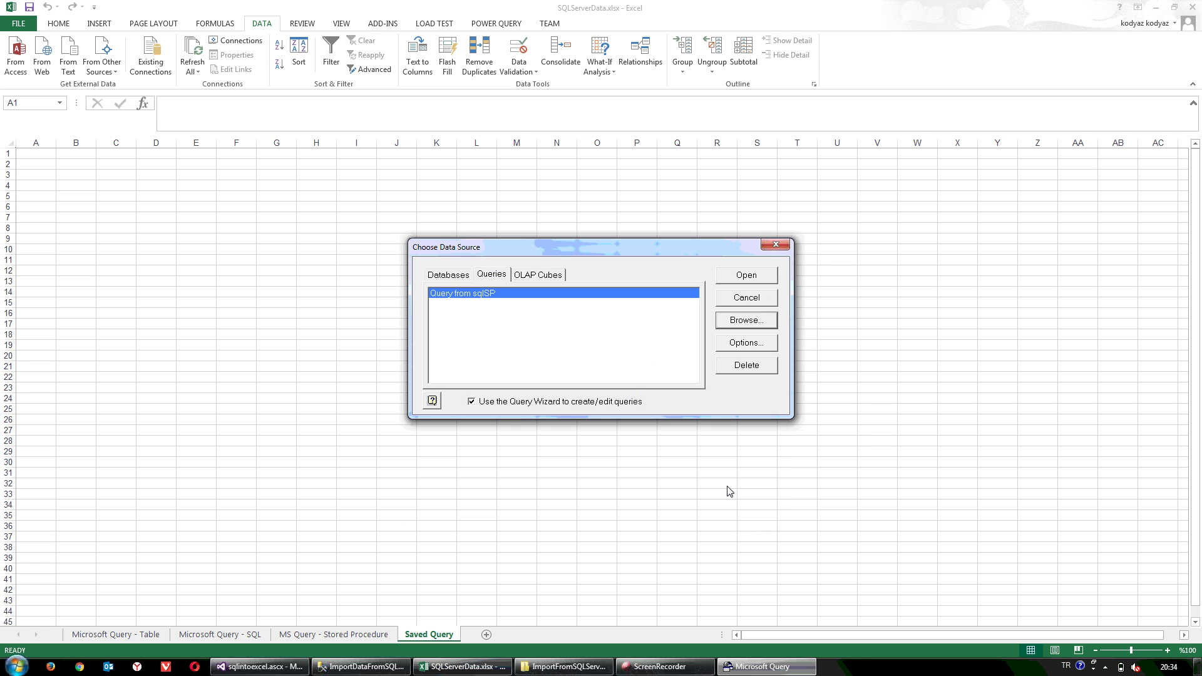
click(742, 279)
click(599, 266)
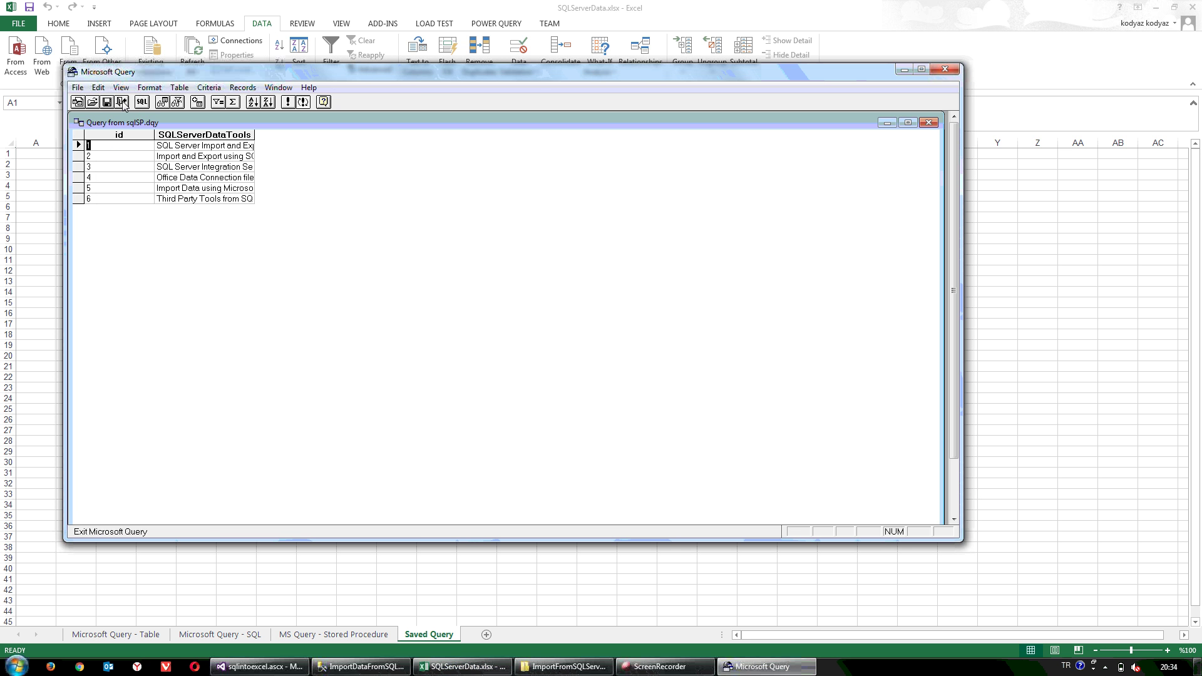
- Import the saved query's six id and SQLServerDataTools rows as a table at A1
click(123, 103)
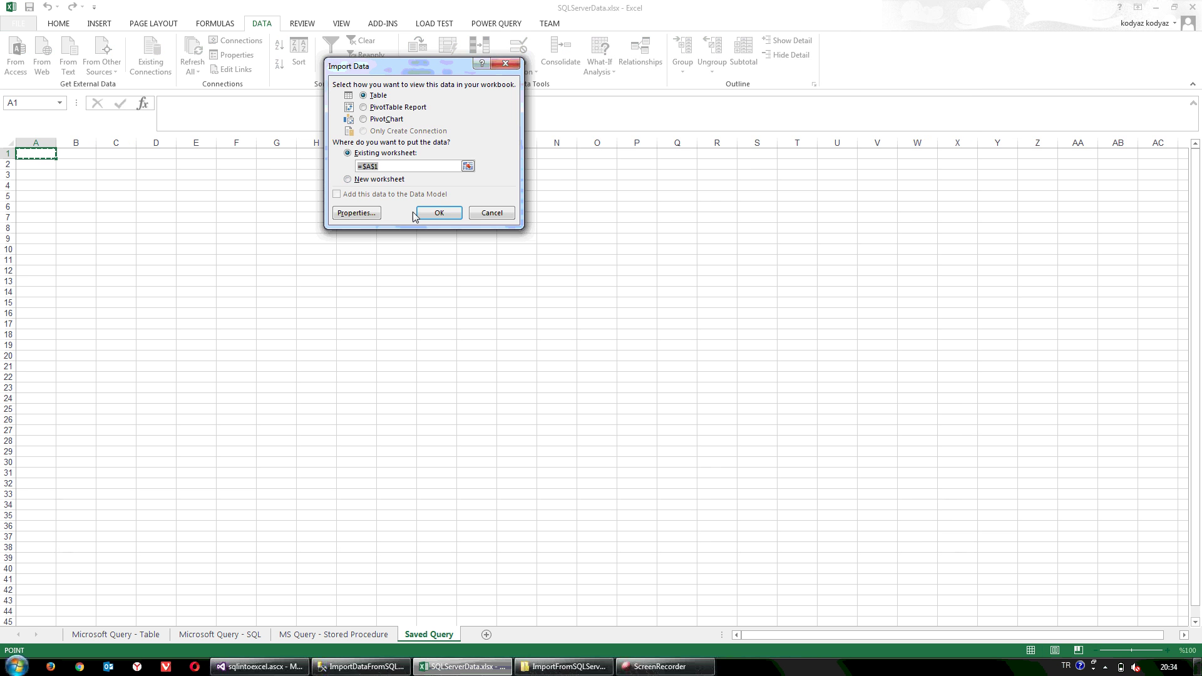
click(435, 218)
click(406, 220)
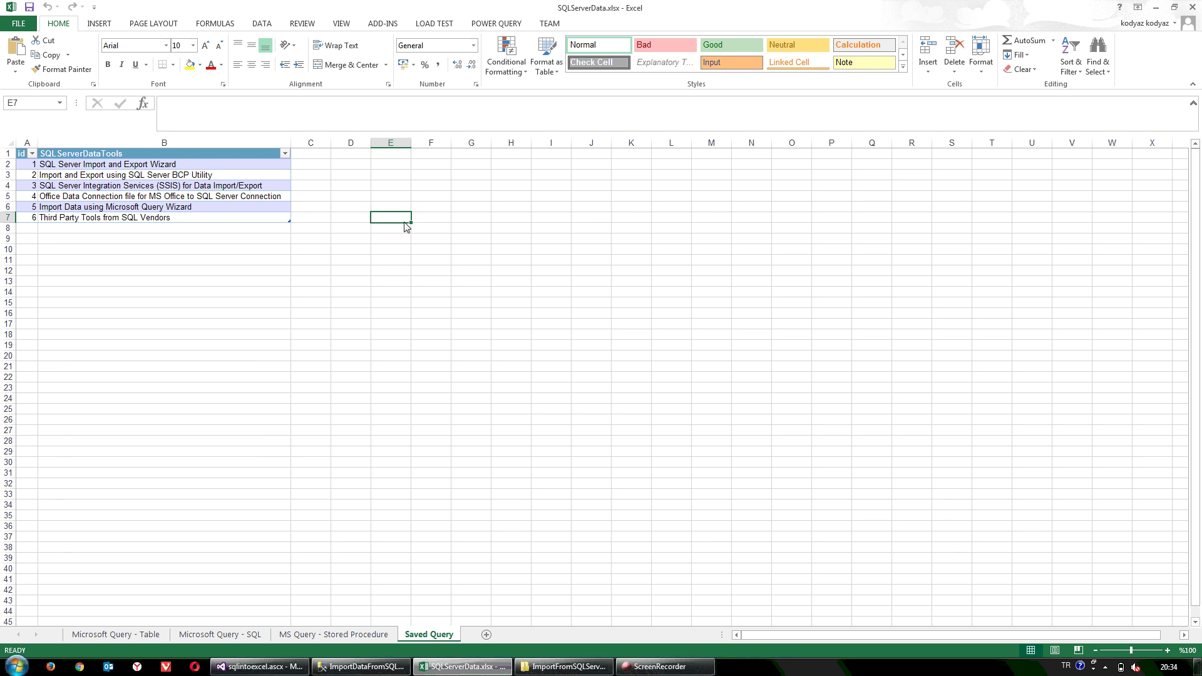